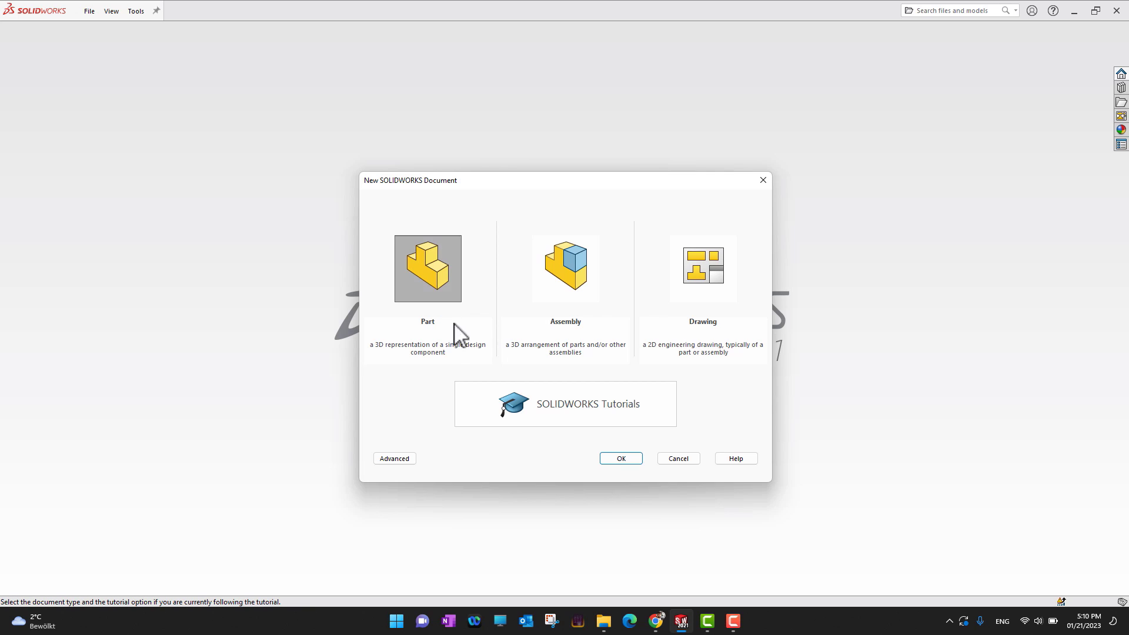
- Create a new part document and start a sketch on the Front Plane with the Line tool
{"action": "left_click", "coordinate": [607, 458]}
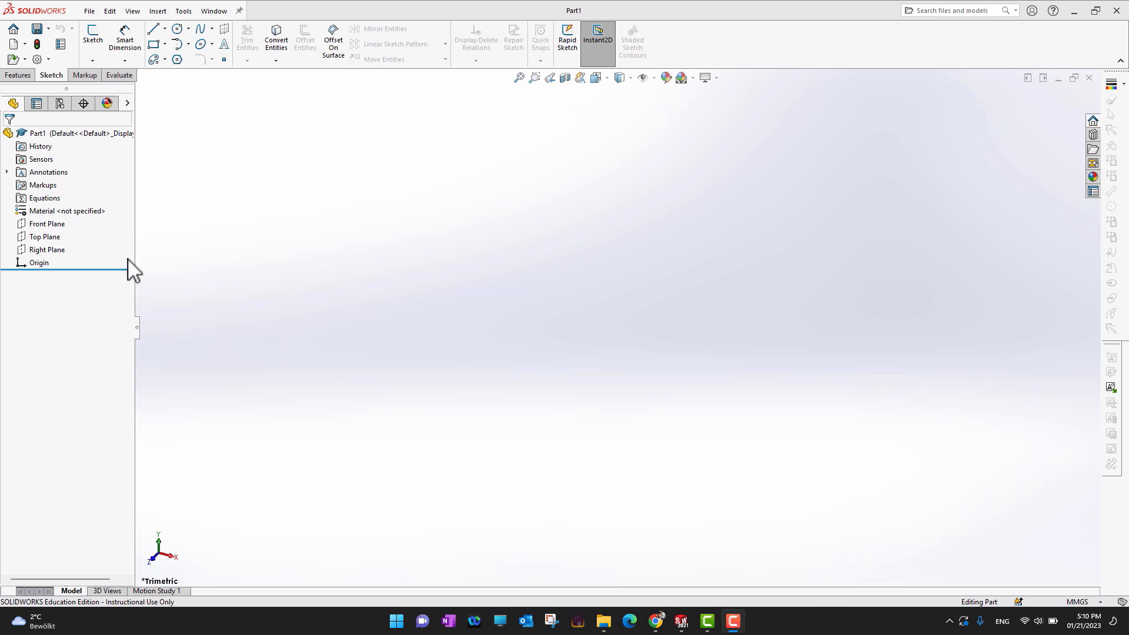
{"action": "left_click", "coordinate": [41, 225]}
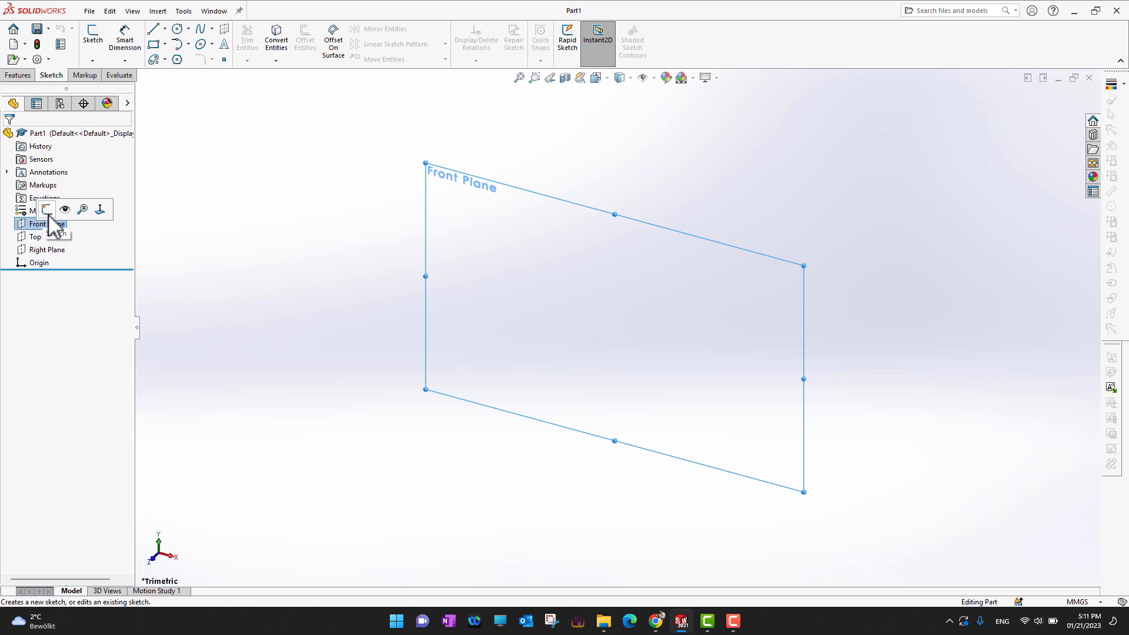
{"action": "left_click", "coordinate": [315, 283]}
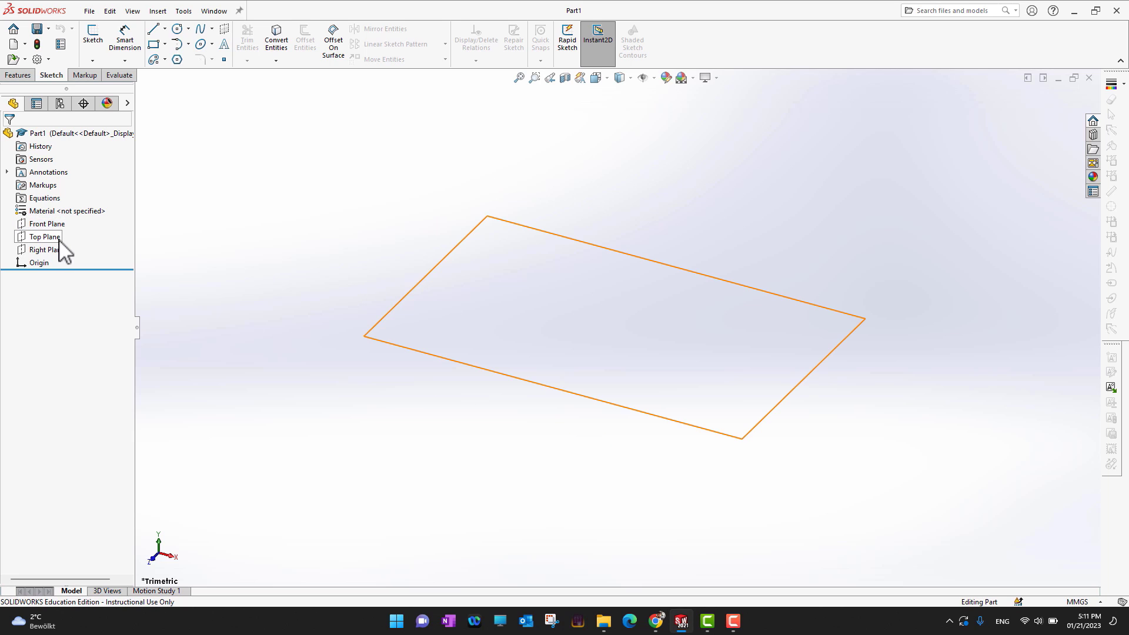
{"action": "left_click", "coordinate": [43, 226]}
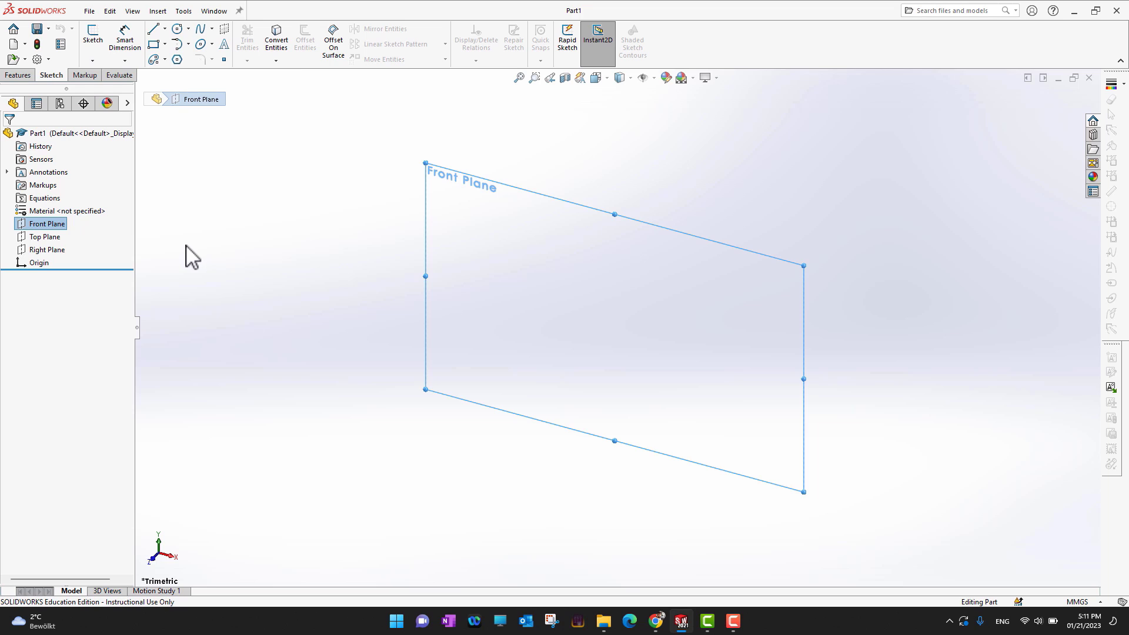
{"action": "left_click", "coordinate": [222, 269]}
{"action": "left_click", "coordinate": [36, 224]}
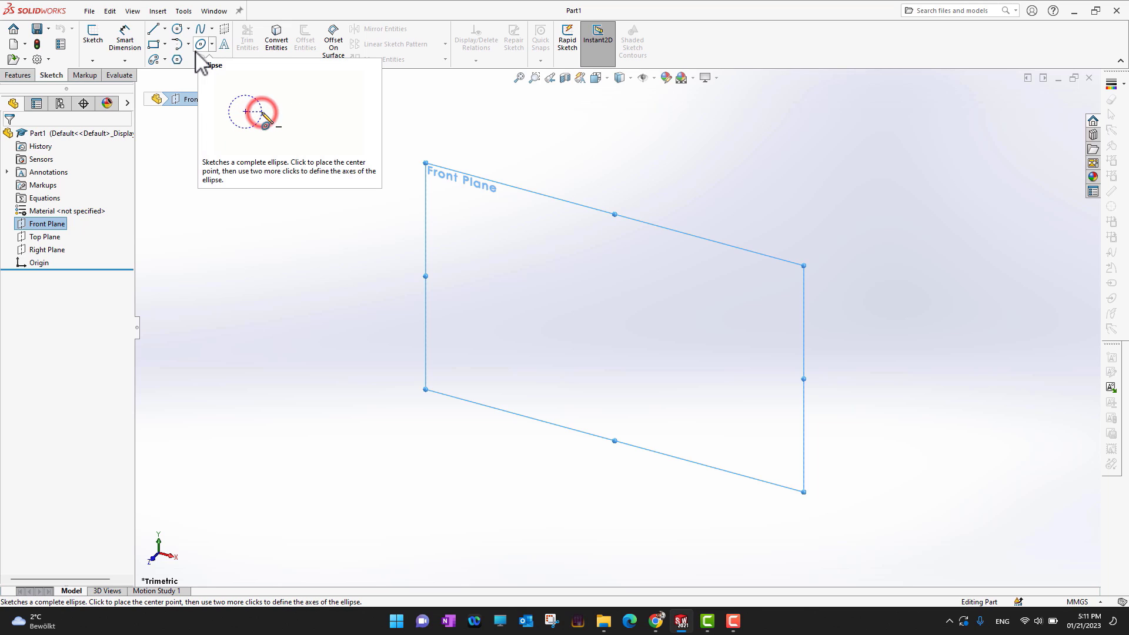
{"action": "left_click", "coordinate": [154, 32]}
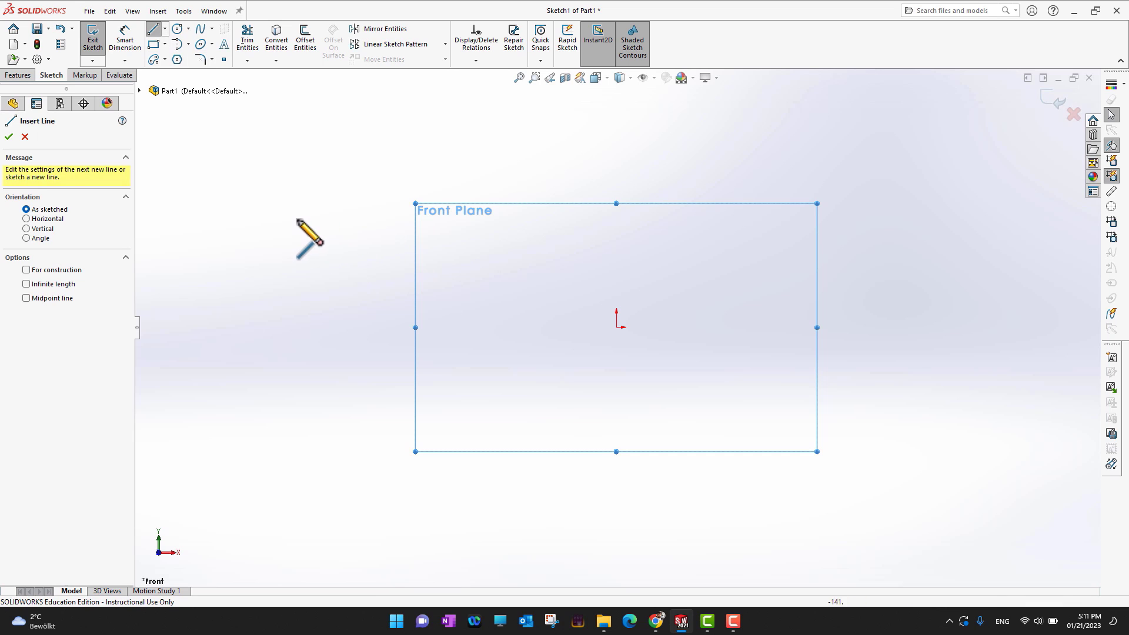
- Sketch a closed, irregular ten-sided outline of connected lines around the origin and finish the Line tool
{"action": "left_click", "coordinate": [274, 223]}
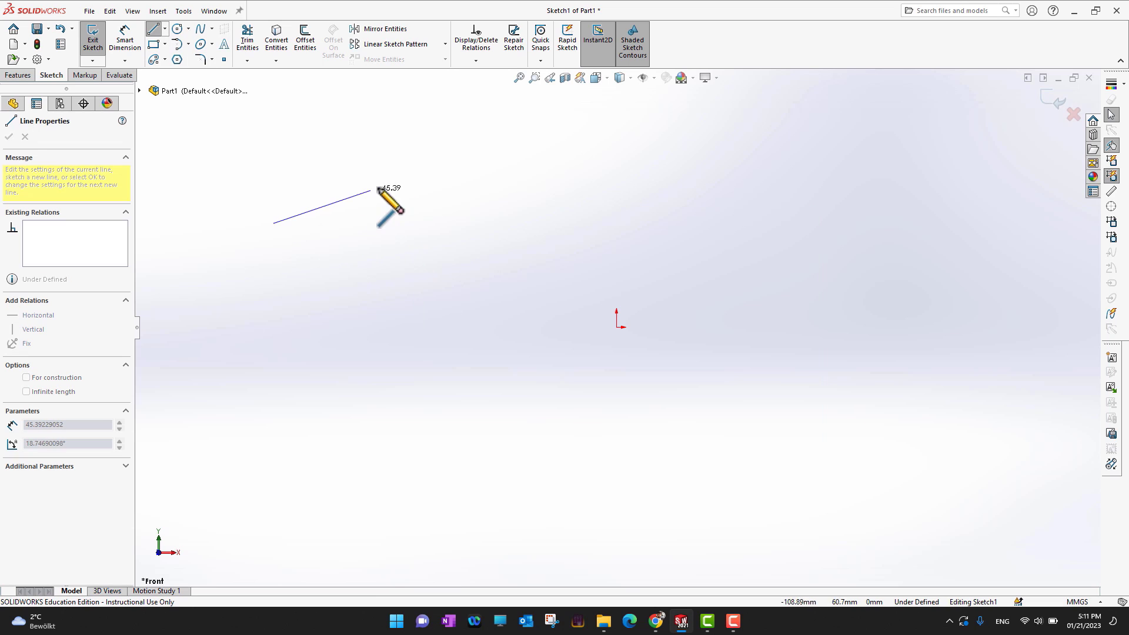
{"action": "left_click", "coordinate": [459, 164]}
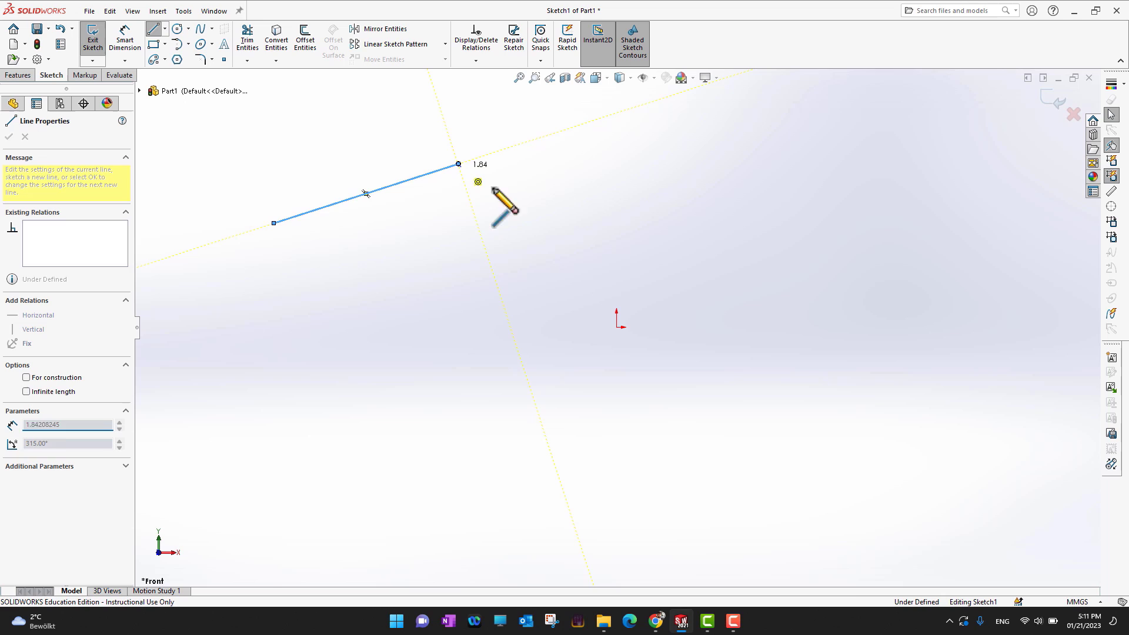
{"action": "left_click", "coordinate": [573, 237]}
{"action": "left_click", "coordinate": [719, 157]}
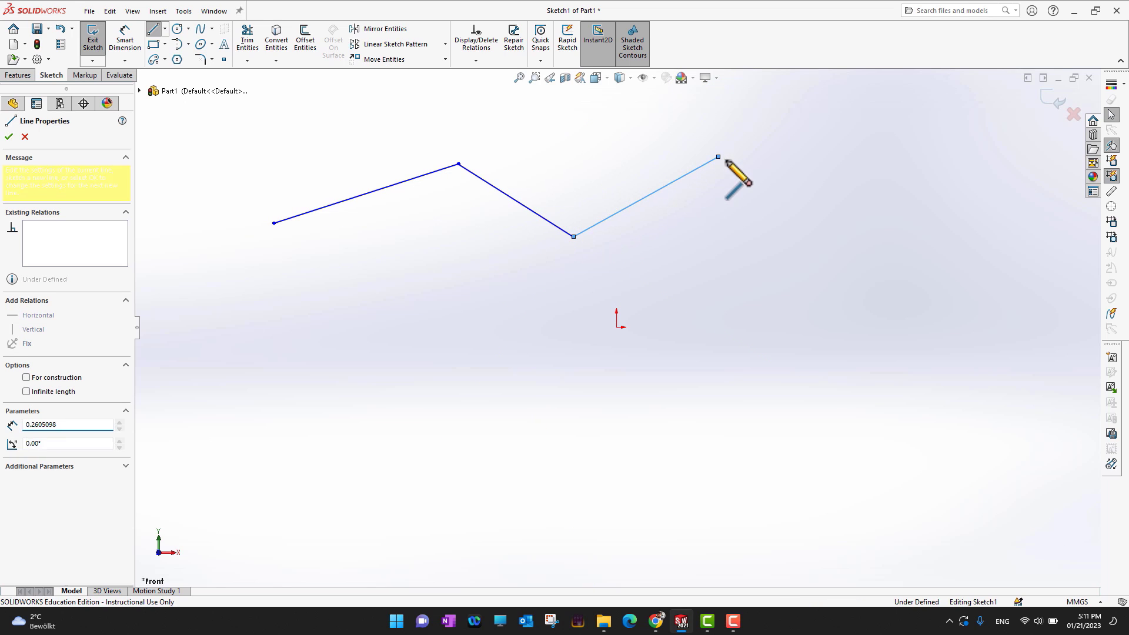
{"action": "left_click", "coordinate": [864, 241]}
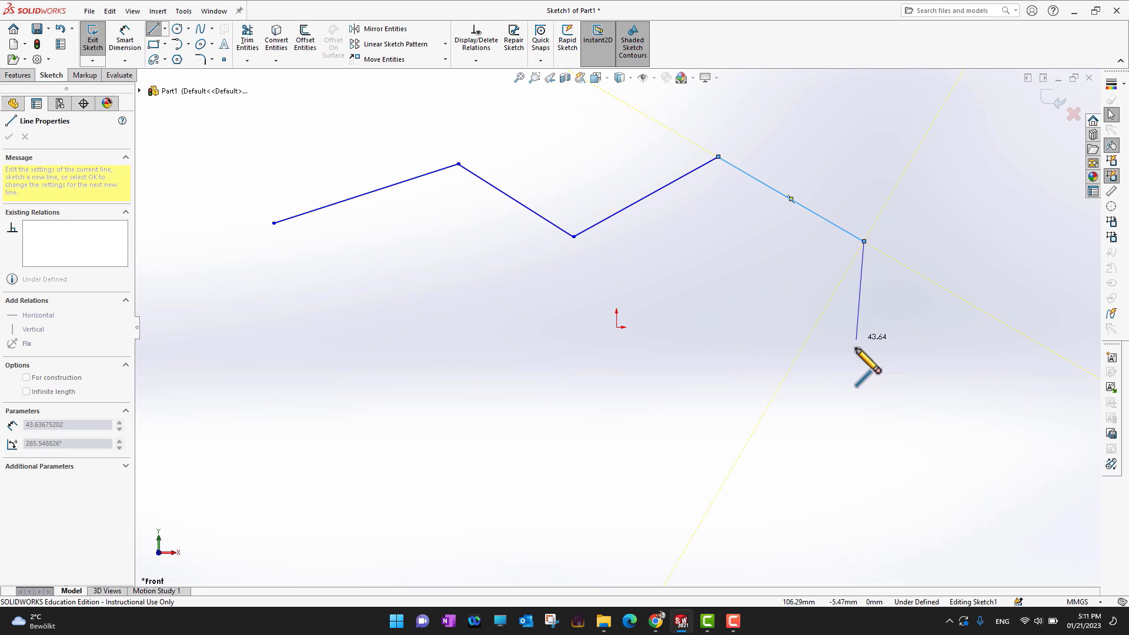
{"action": "left_click", "coordinate": [854, 363]}
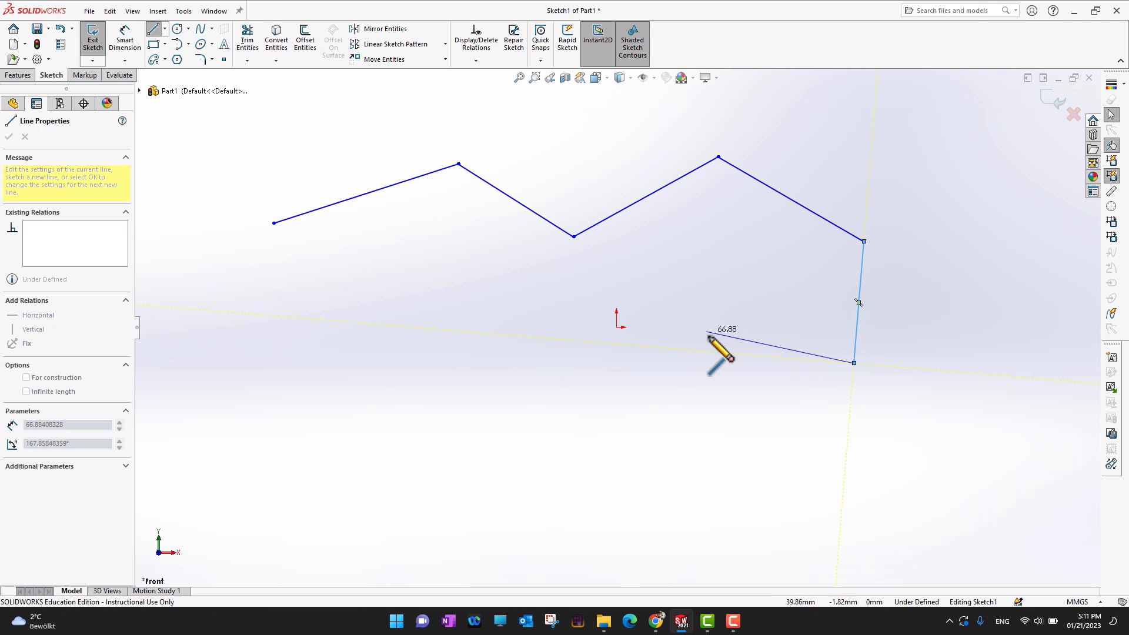
{"action": "left_click", "coordinate": [705, 387]}
{"action": "left_click", "coordinate": [512, 357]}
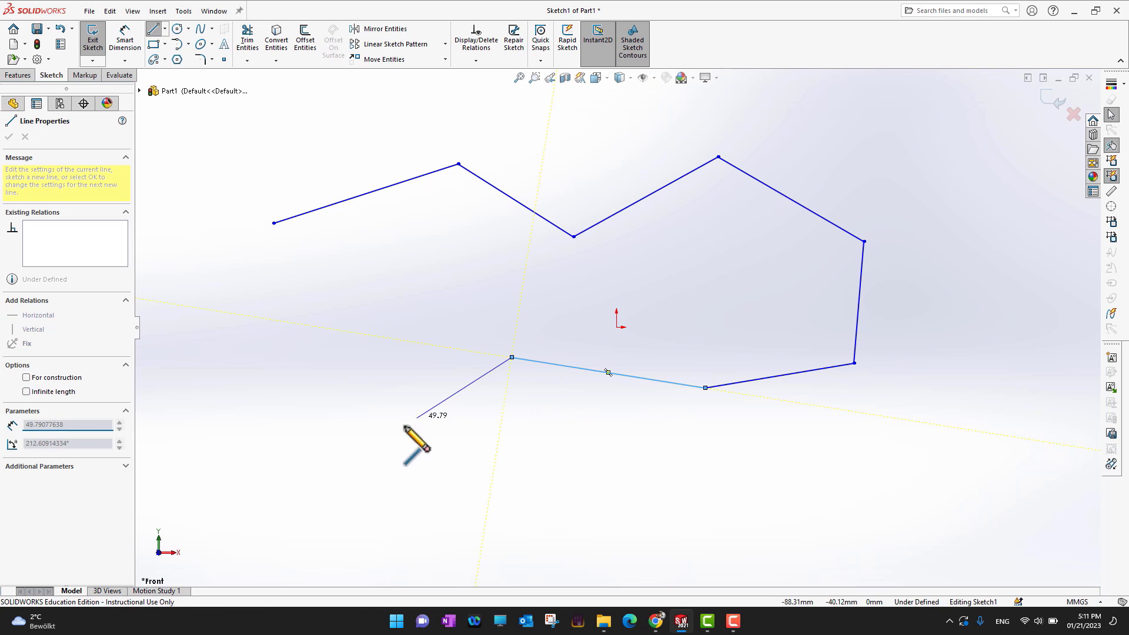
{"action": "left_click", "coordinate": [322, 453]}
{"action": "left_click", "coordinate": [198, 357]}
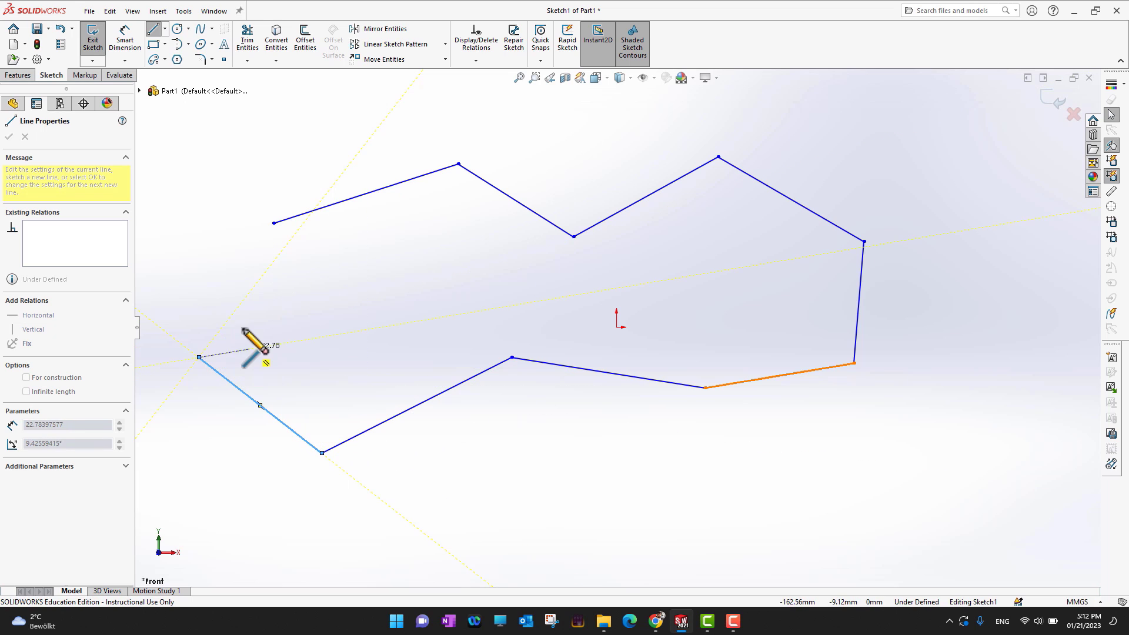
{"action": "left_click", "coordinate": [274, 224]}
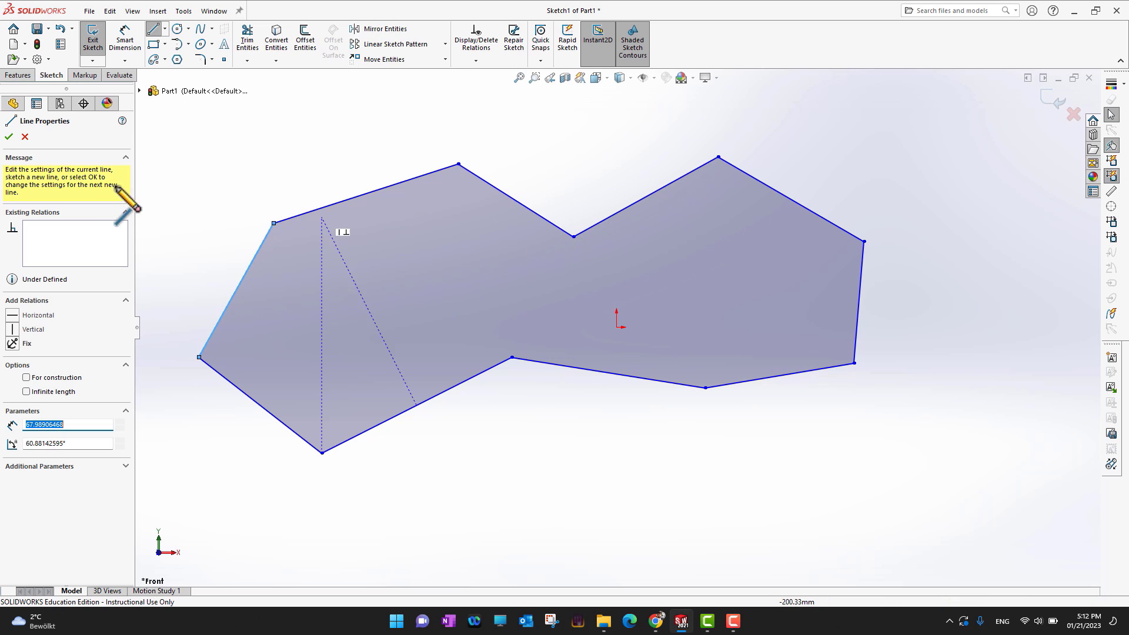
{"action": "left_click", "coordinate": [10, 138]}
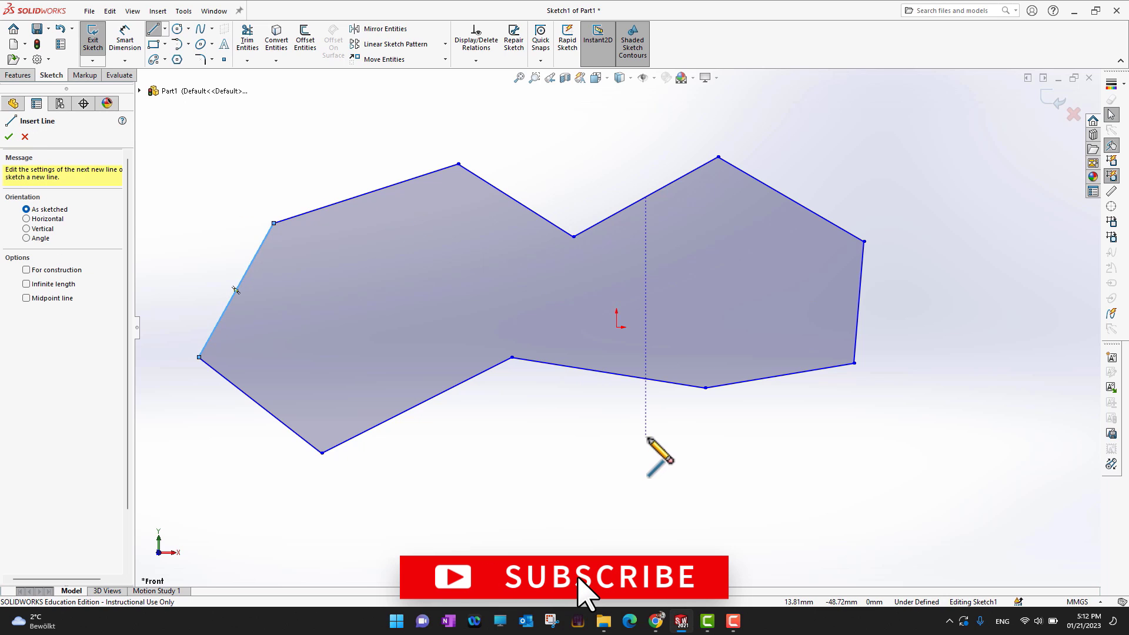
{"action": "left_click", "coordinate": [9, 137]}
- Start an Extruded Boss/Base from the closed outline and pull its blind depth to 72 mm
{"action": "mouse_move", "coordinate": [574, 482]}
{"action": "middle_mouse_down"}
{"action": "mouse_move", "coordinate": [566, 429]}
{"action": "mouse_move", "coordinate": [574, 461]}
{"action": "mouse_move", "coordinate": [608, 413]}
{"action": "middle_mouse_up"}
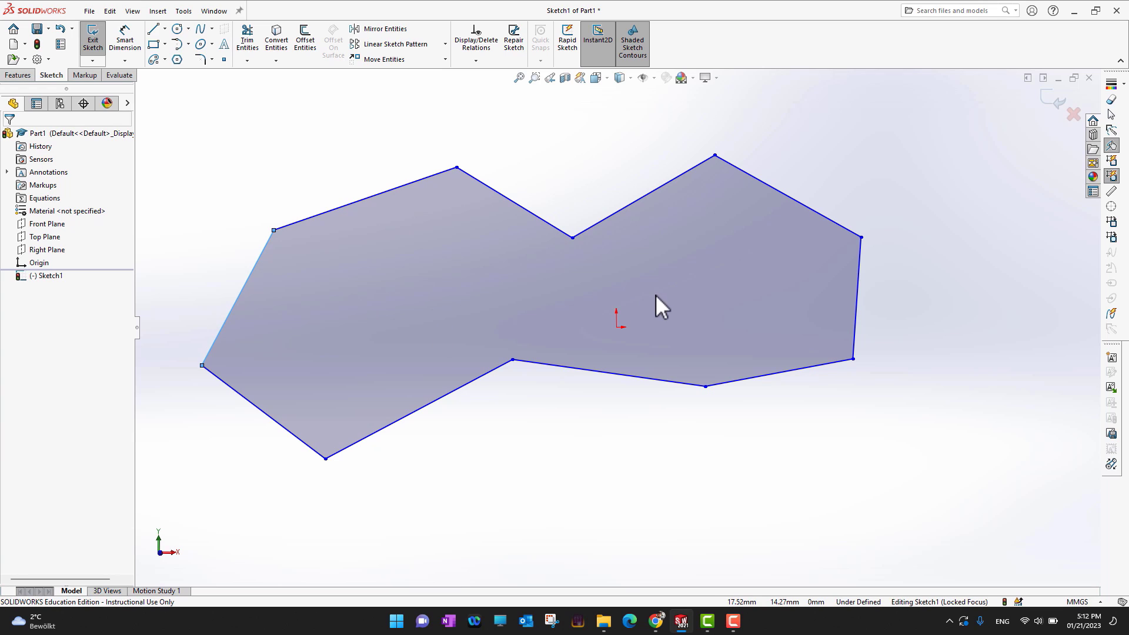
{"action": "left_click", "coordinate": [19, 76]}
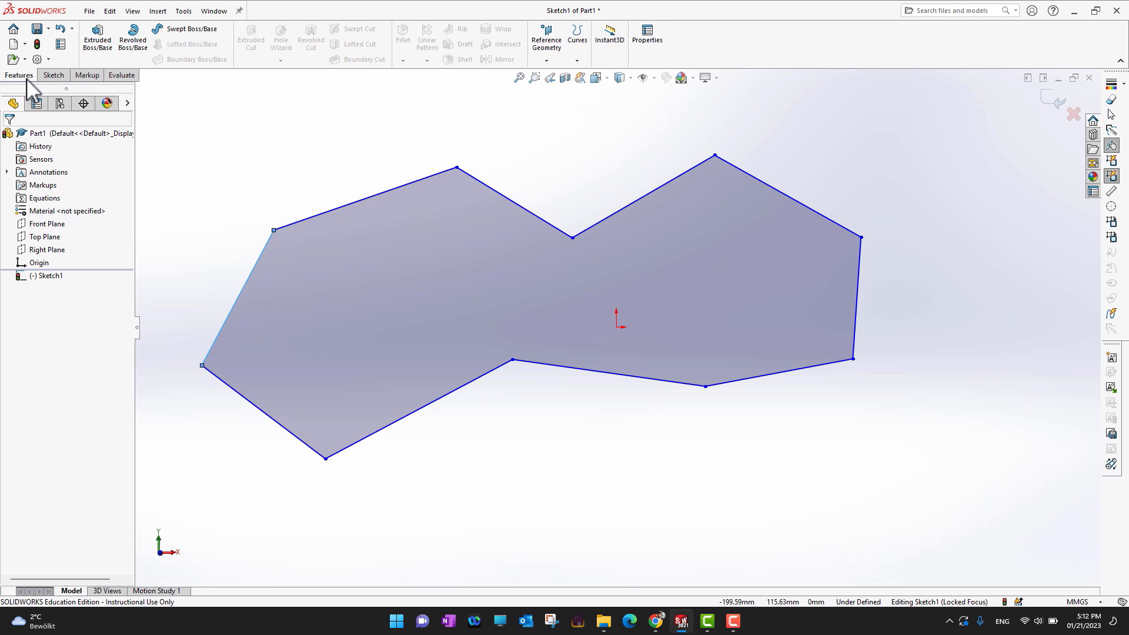
{"action": "left_click", "coordinate": [99, 50]}
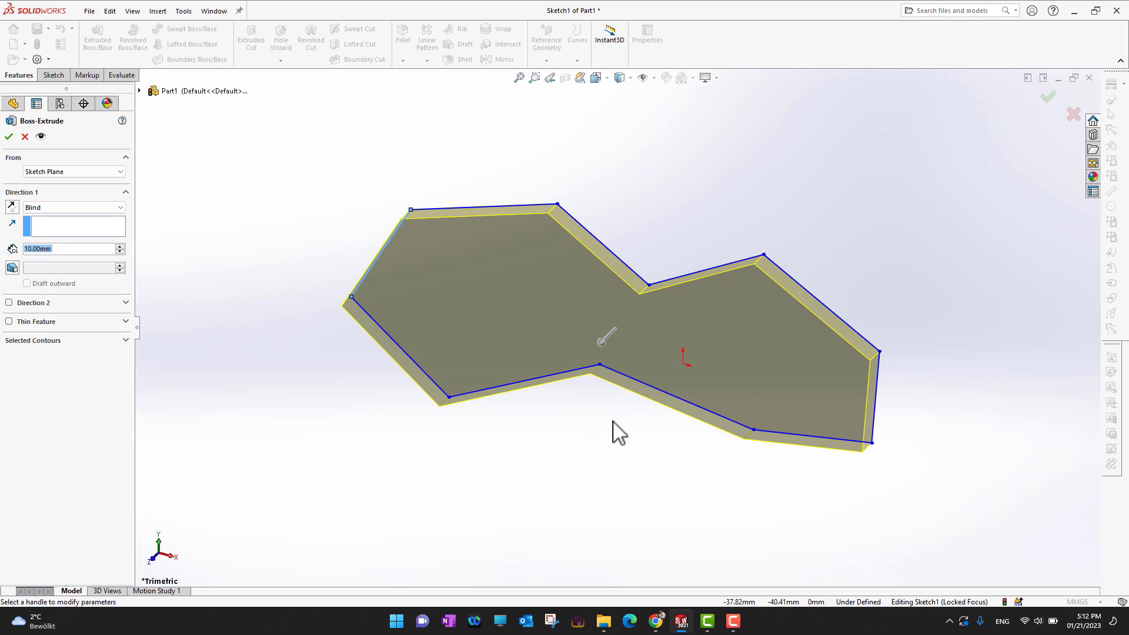
{"action": "left_click", "coordinate": [603, 343]}
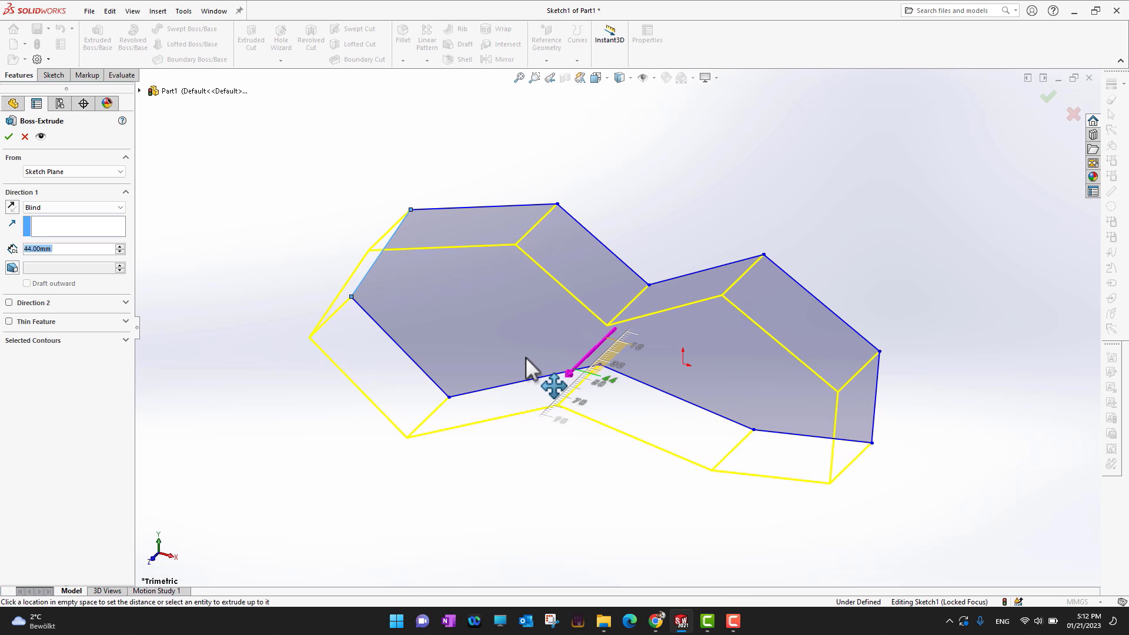
{"action": "left_click", "coordinate": [589, 383]}
{"action": "left_click", "coordinate": [570, 373]}
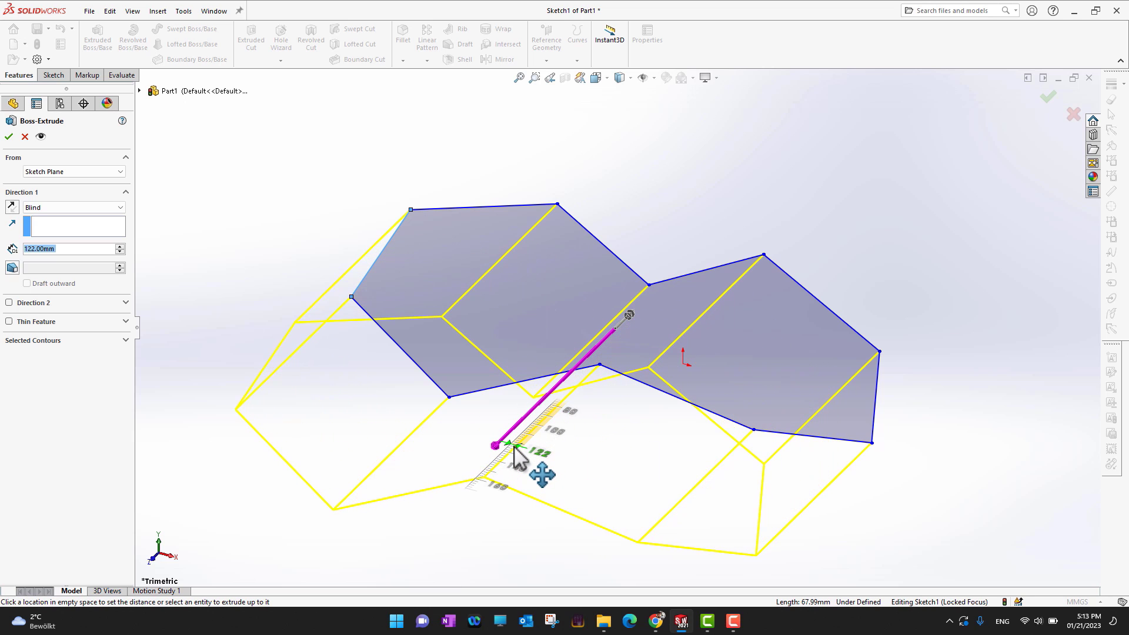
{"action": "left_click", "coordinate": [587, 355]}
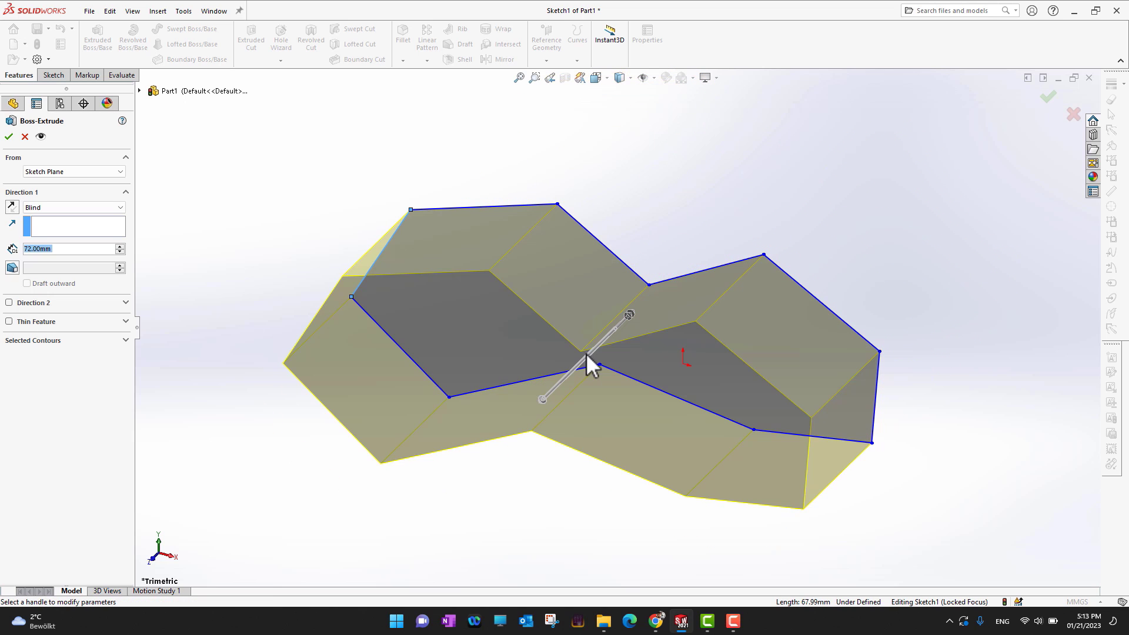
- Step the blind depth down to 42 mm in 10 mm increments and bring it back up to 72 mm
{"action": "middle_click_drag", "start_coordinate": [504, 574], "coordinate": [555, 447]}
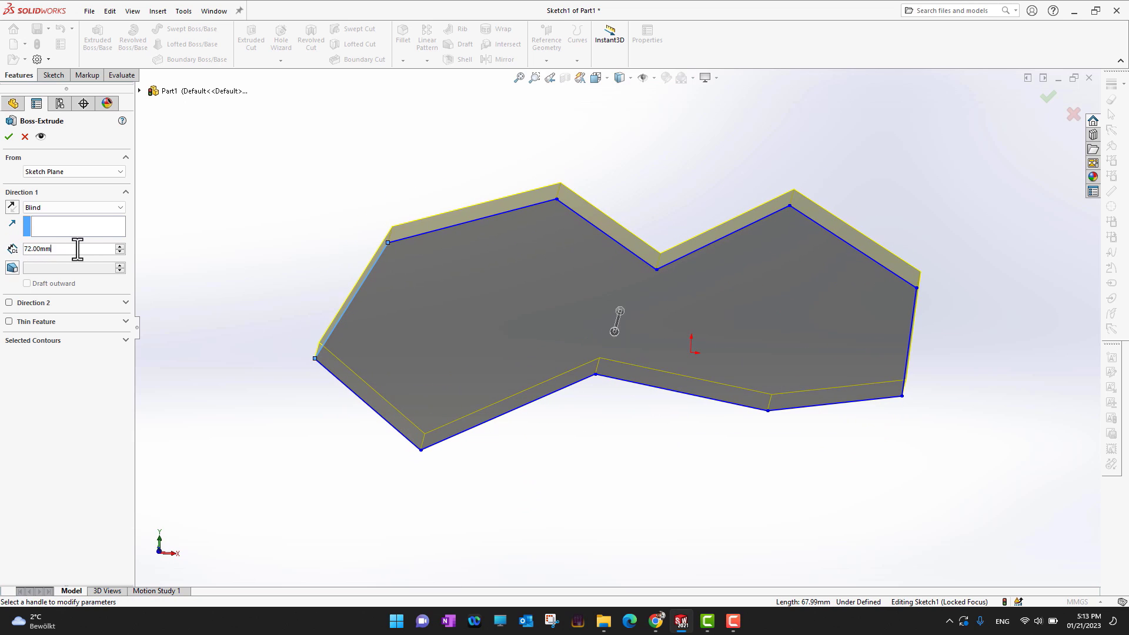
{"action": "middle_click_drag", "start_coordinate": [597, 373], "coordinate": [717, 231]}
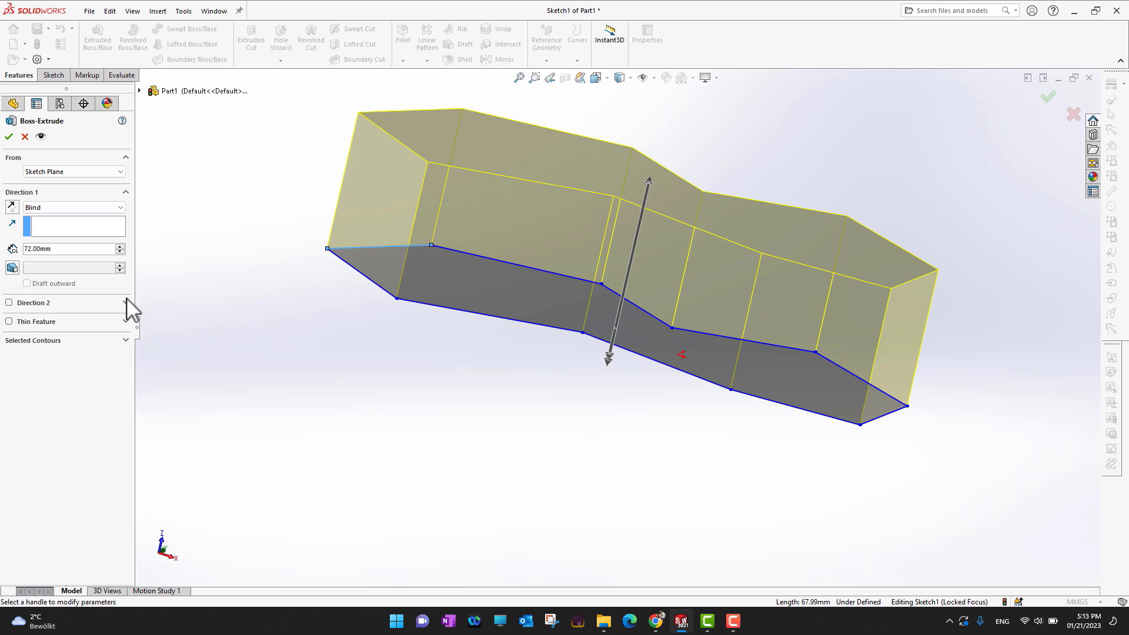
{"action": "left_click", "coordinate": [120, 252]}
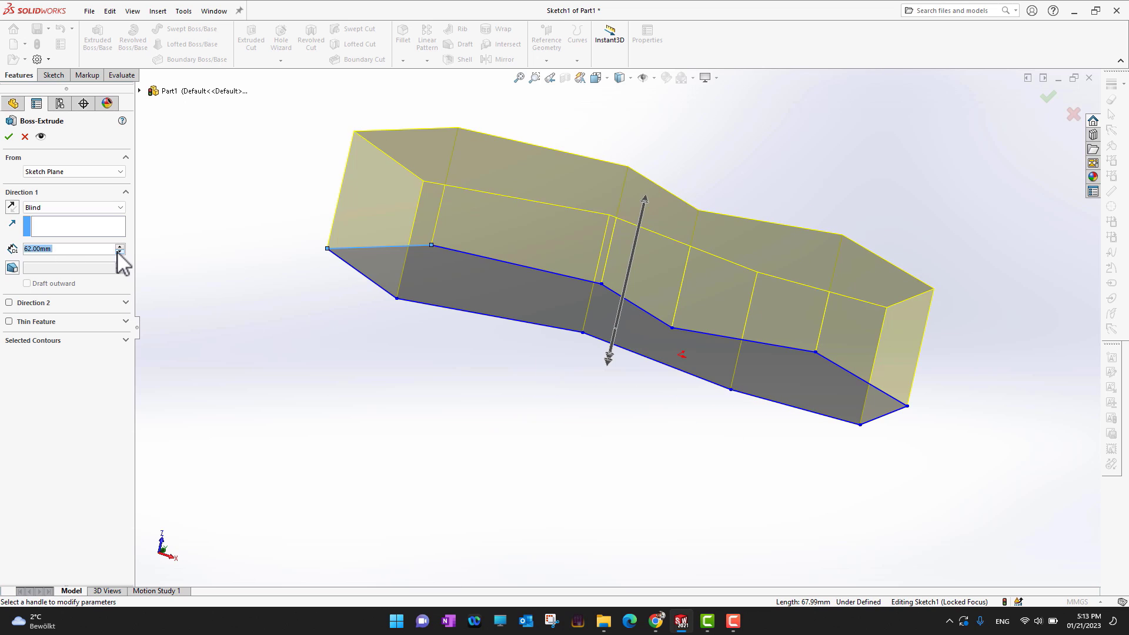
{"action": "left_click", "coordinate": [119, 251]}
{"action": "left_click", "coordinate": [120, 252]}
{"action": "left_click", "coordinate": [120, 247]}
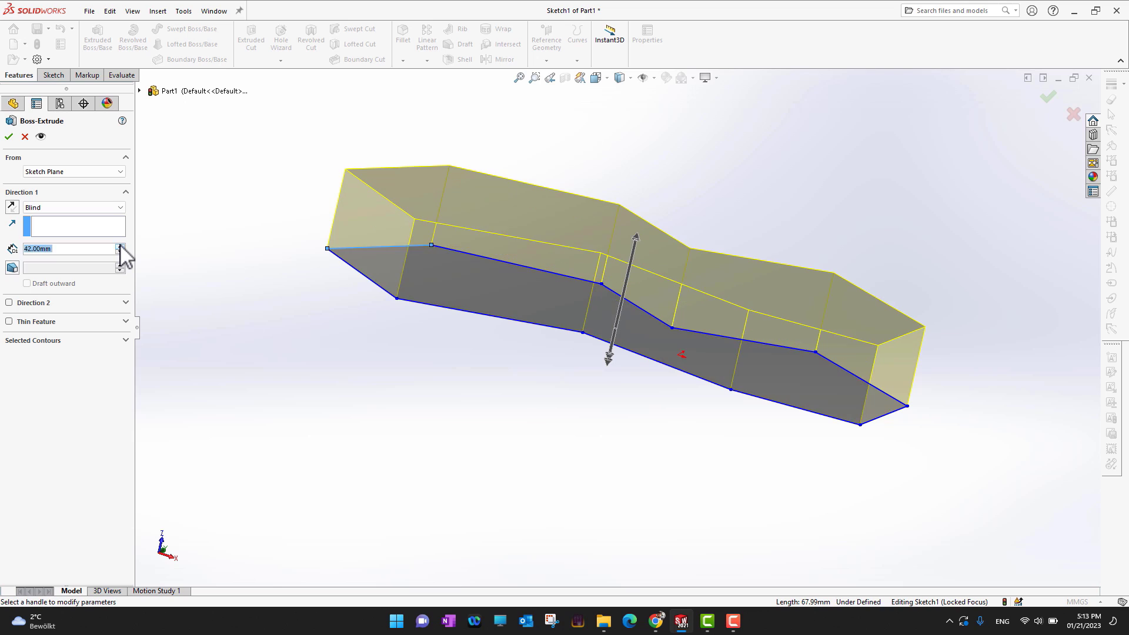
{"action": "left_click", "coordinate": [119, 247]}
{"action": "left_click", "coordinate": [120, 246]}
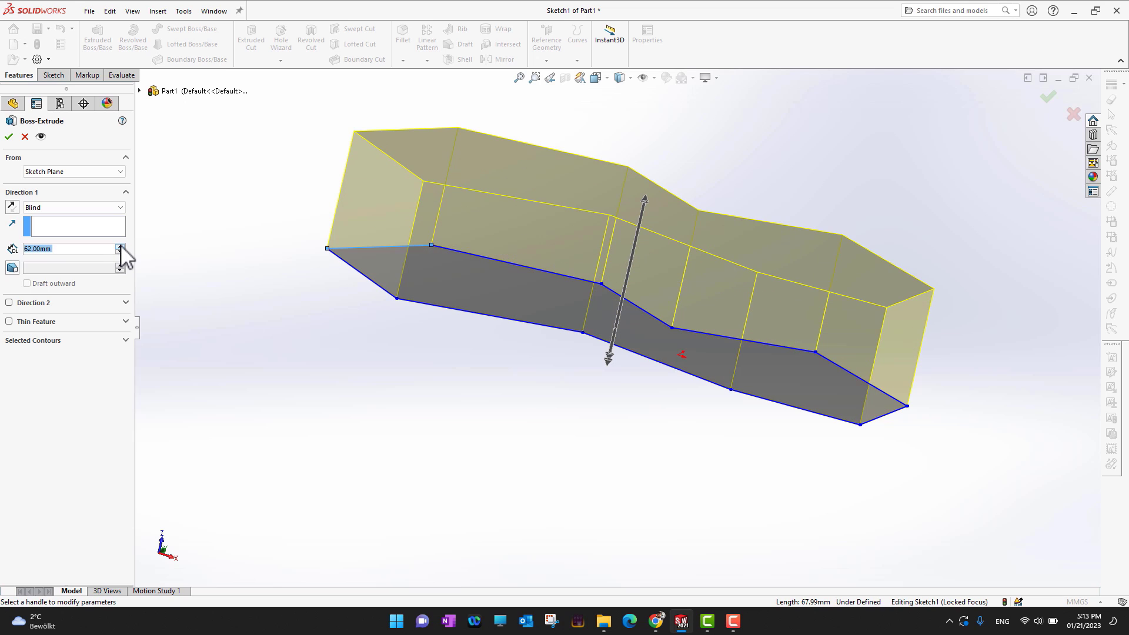
{"action": "left_click", "coordinate": [120, 246]}
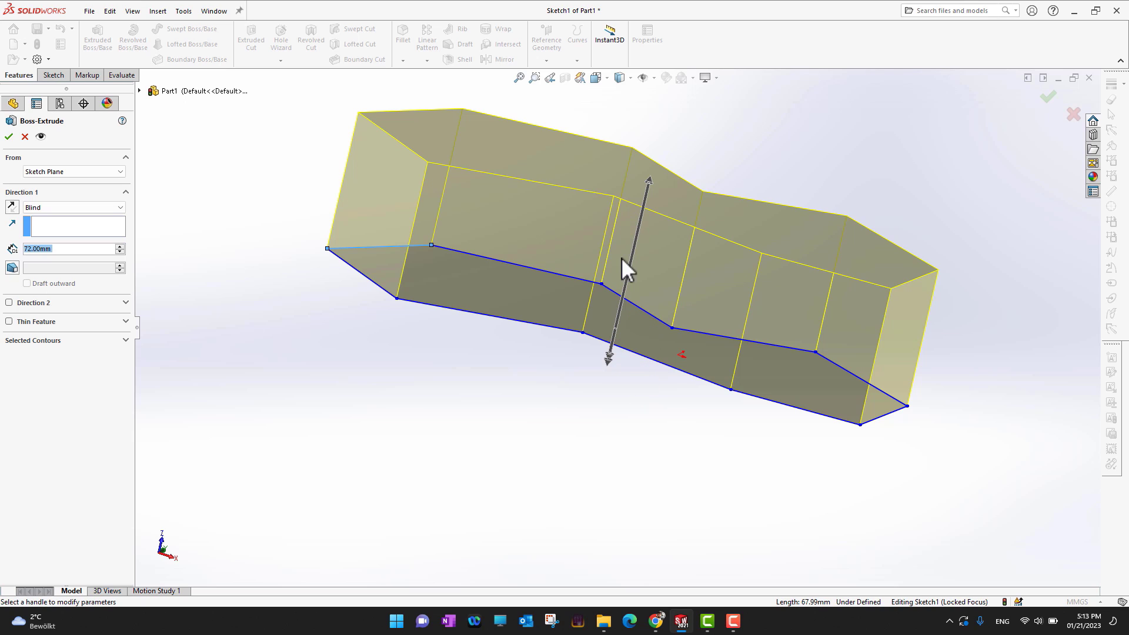
- Try reversing the extrusion direction, restore the original direction, and accept the 72 mm extrusion
{"action": "left_click", "coordinate": [12, 209]}
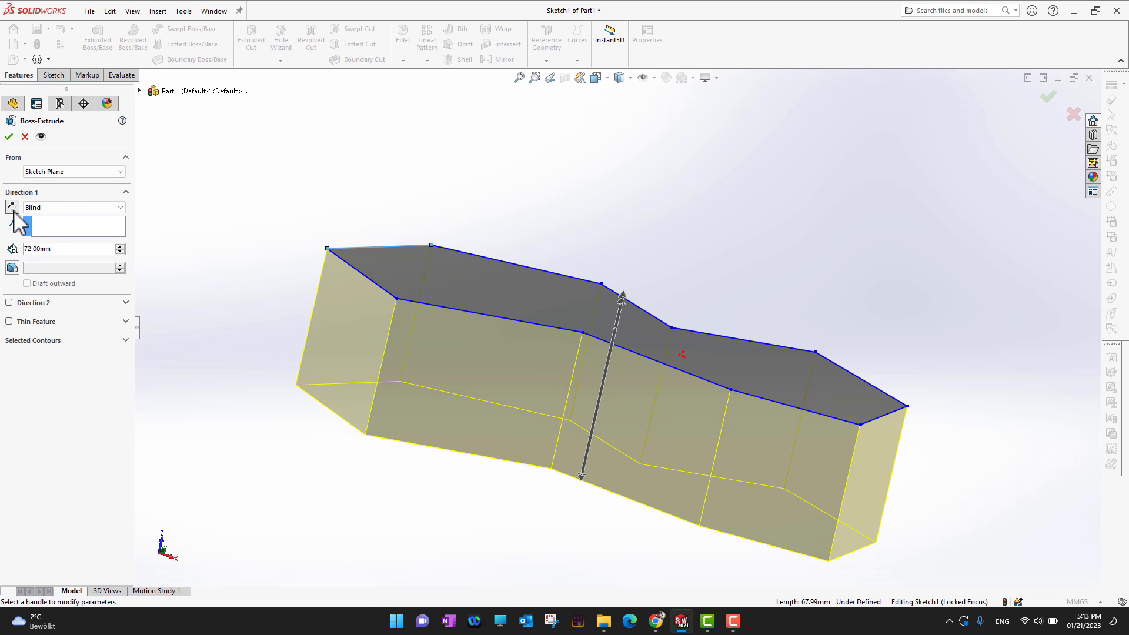
{"action": "left_click", "coordinate": [12, 210]}
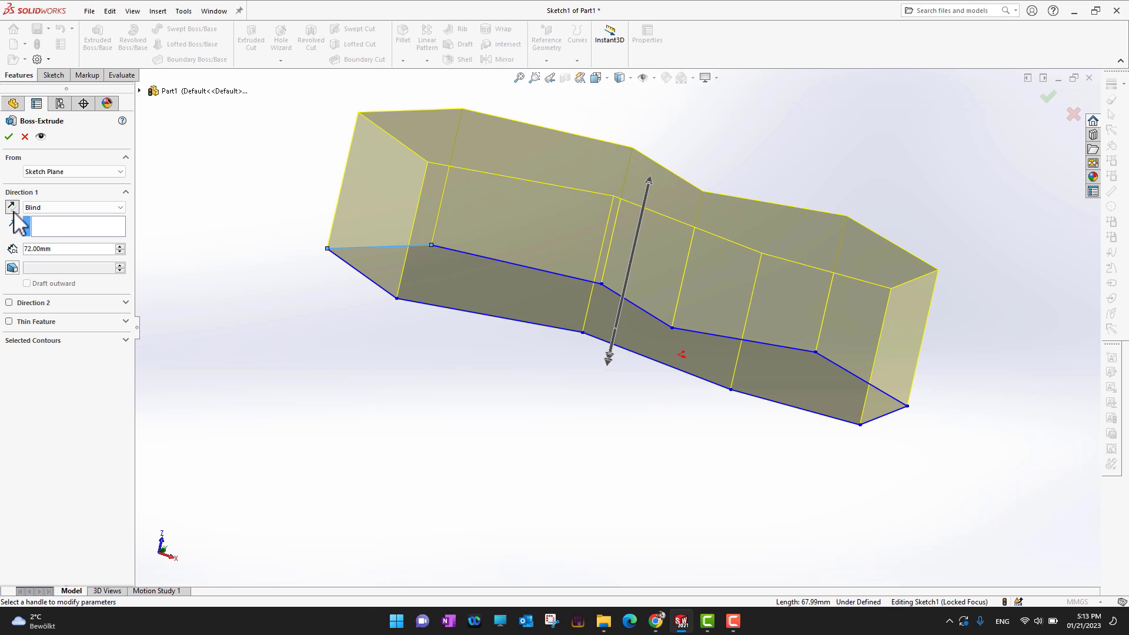
{"action": "left_click", "coordinate": [13, 210]}
{"action": "left_click", "coordinate": [12, 210]}
{"action": "left_click", "coordinate": [9, 137]}
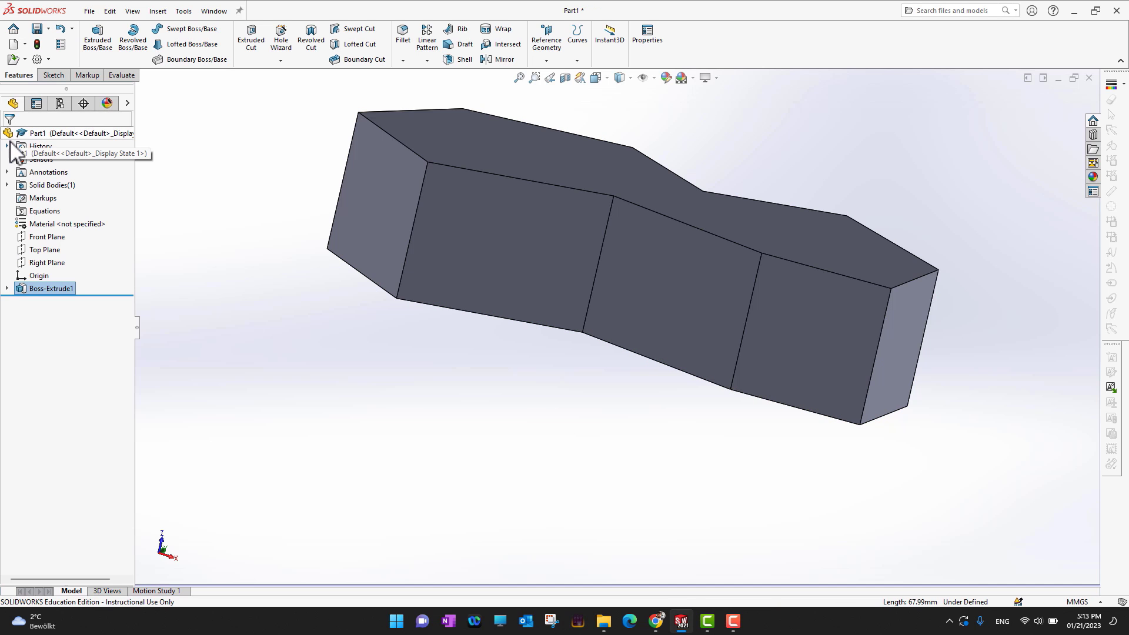
- Examine the extruded body from another angle and at several zoom levels, and fit the whole part in view
{"action": "middle_click_drag", "start_coordinate": [788, 193], "coordinate": [791, 262]}
{"action": "scroll", "coordinate": [790, 267], "scroll_direction": "up", "scroll_amount": 3}
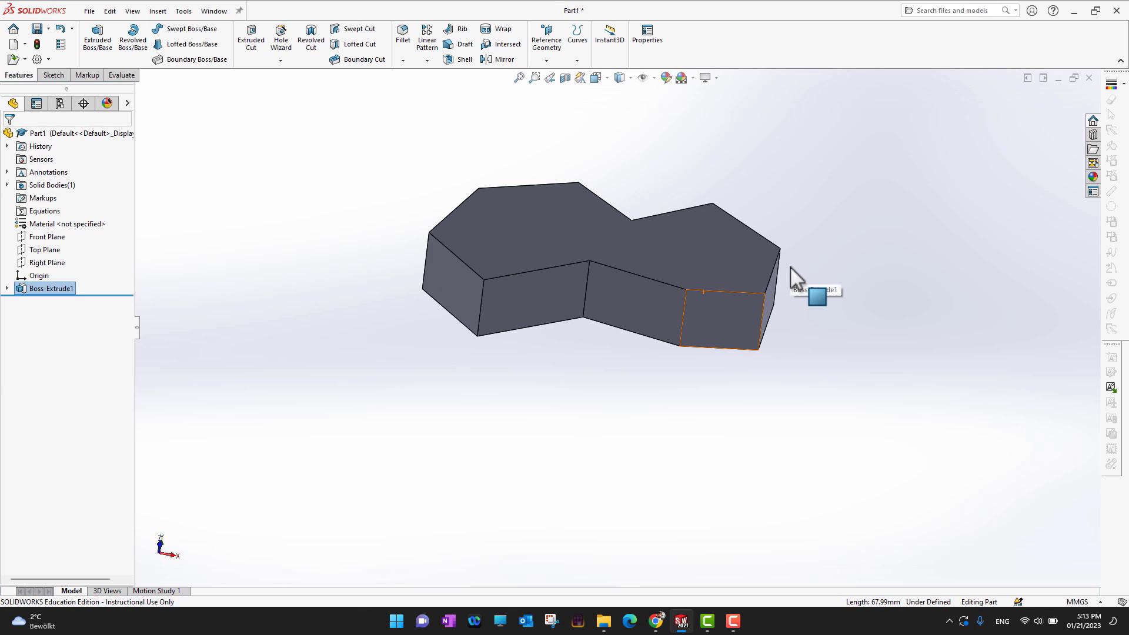
{"action": "scroll", "coordinate": [793, 269], "scroll_direction": "up", "scroll_amount": 1}
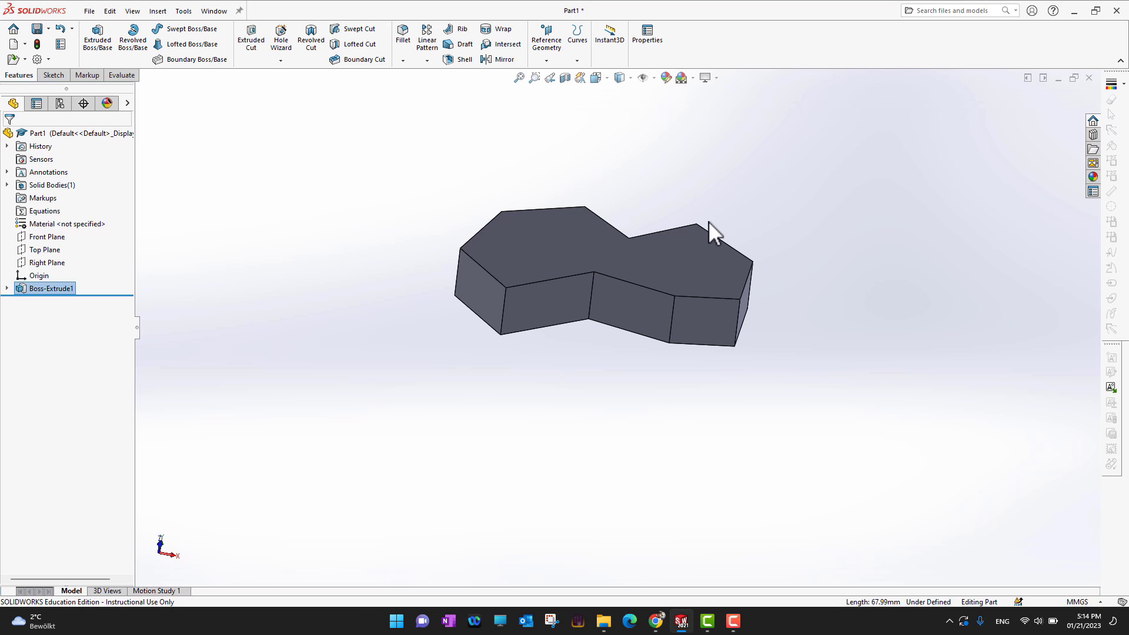
{"action": "scroll", "coordinate": [708, 221], "scroll_direction": "up", "scroll_amount": 1}
{"action": "scroll", "coordinate": [682, 278], "scroll_direction": "up", "scroll_amount": 3}
{"action": "scroll", "coordinate": [688, 281], "scroll_direction": "down", "scroll_amount": 1}
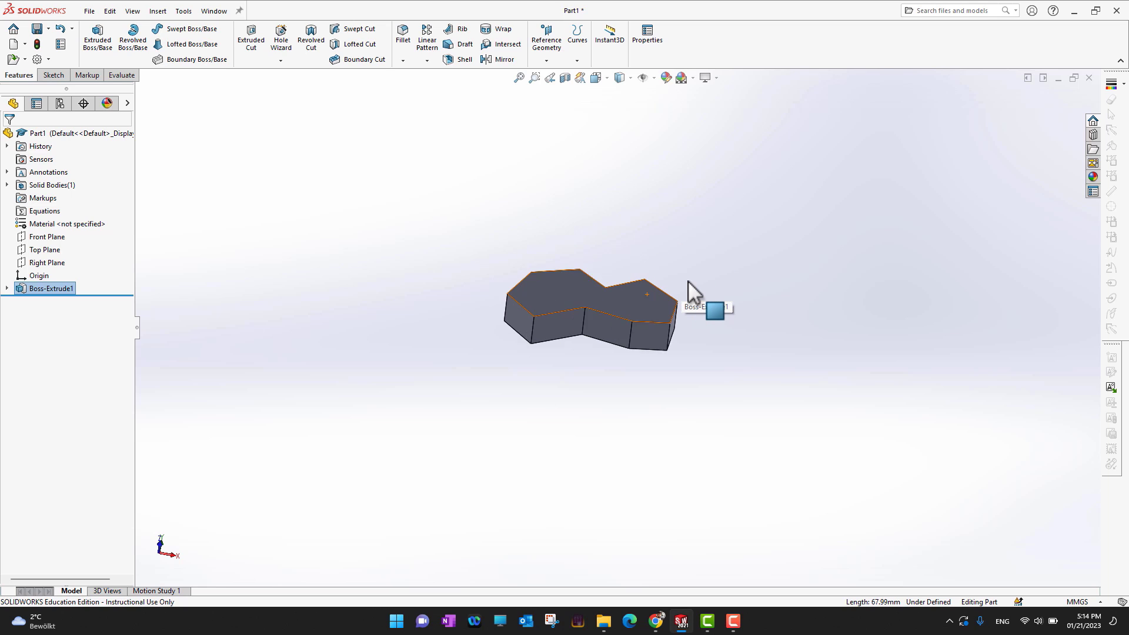
{"action": "scroll", "coordinate": [688, 282], "scroll_direction": "down", "scroll_amount": 5}
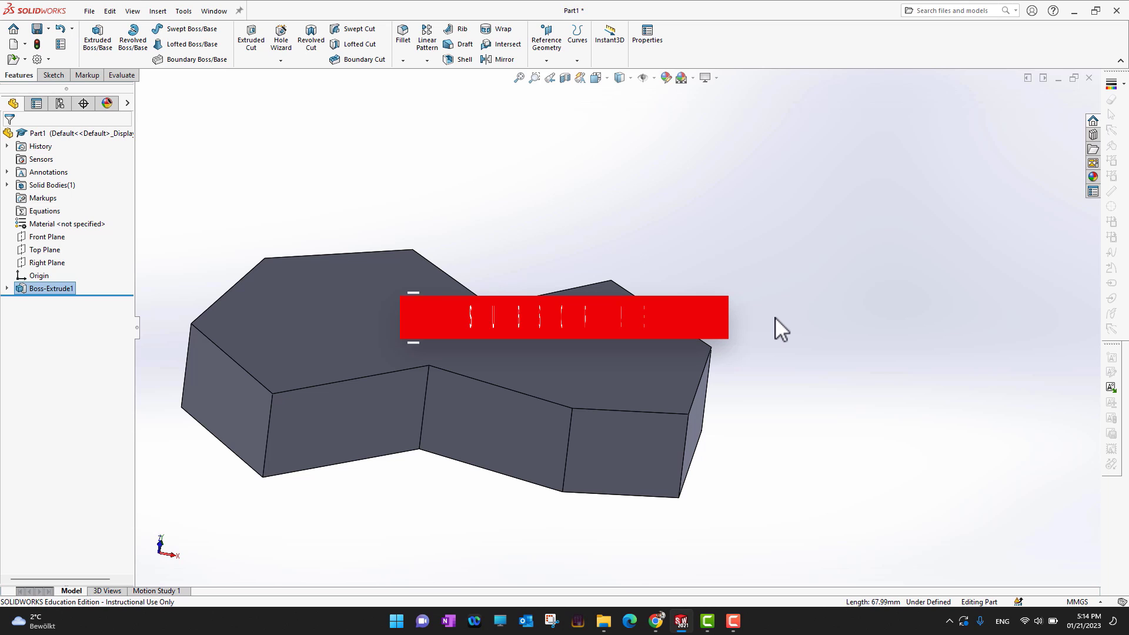
{"action": "key", "text": "f"}
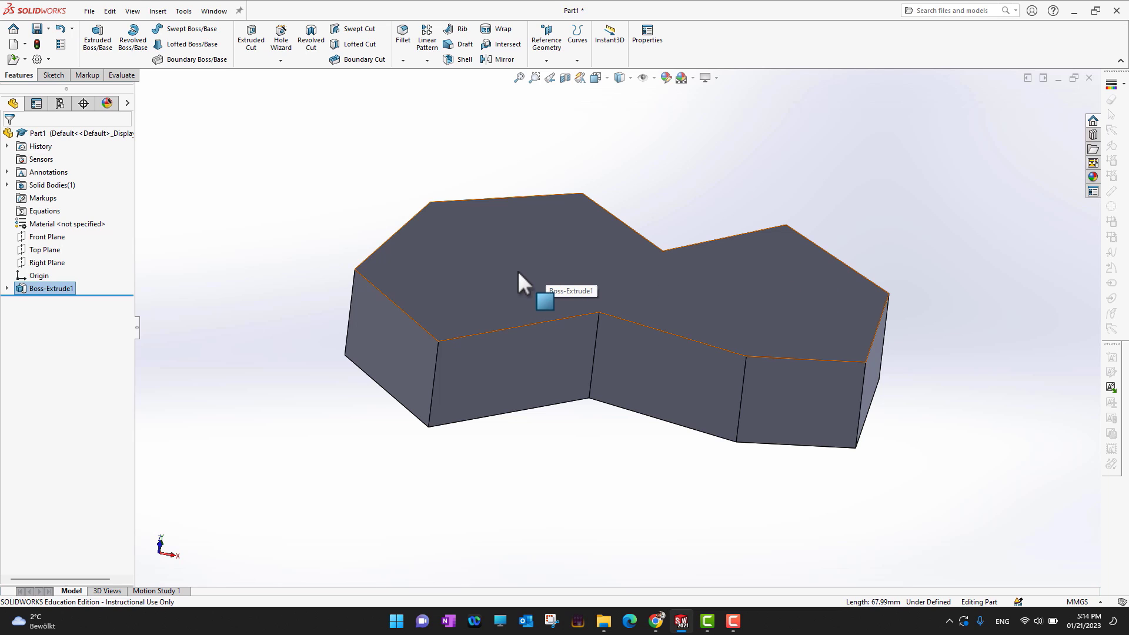
- Sketch three circles on the body's top face, one about 29 mm in radius on the right lobe and two about 15 mm on the left
{"action": "left_click", "coordinate": [552, 263]}
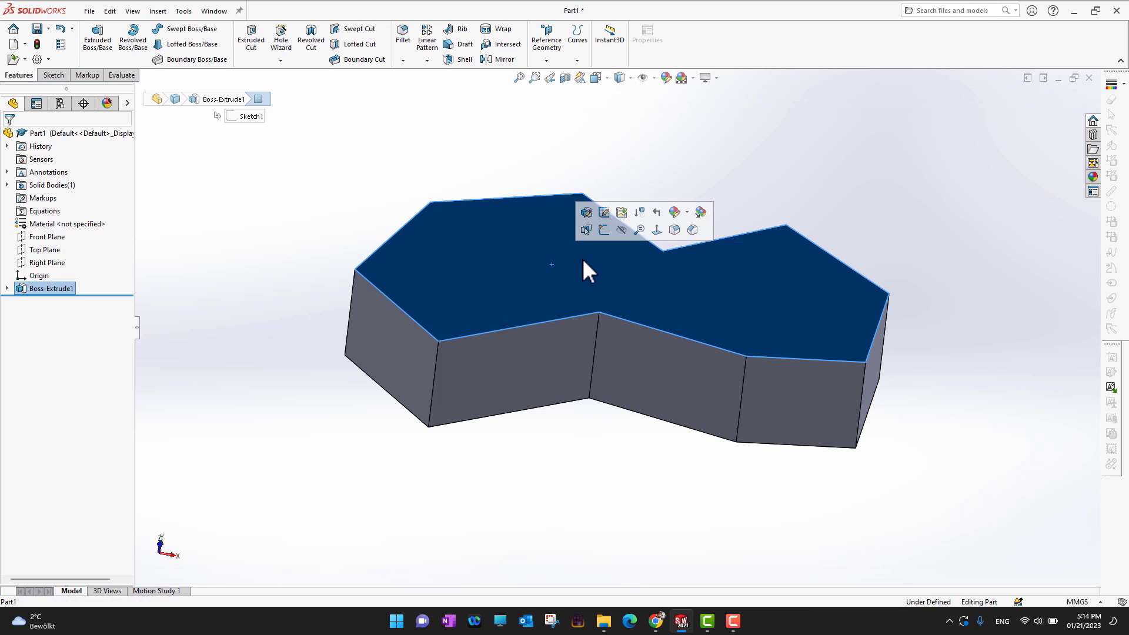
{"action": "left_click", "coordinate": [604, 231]}
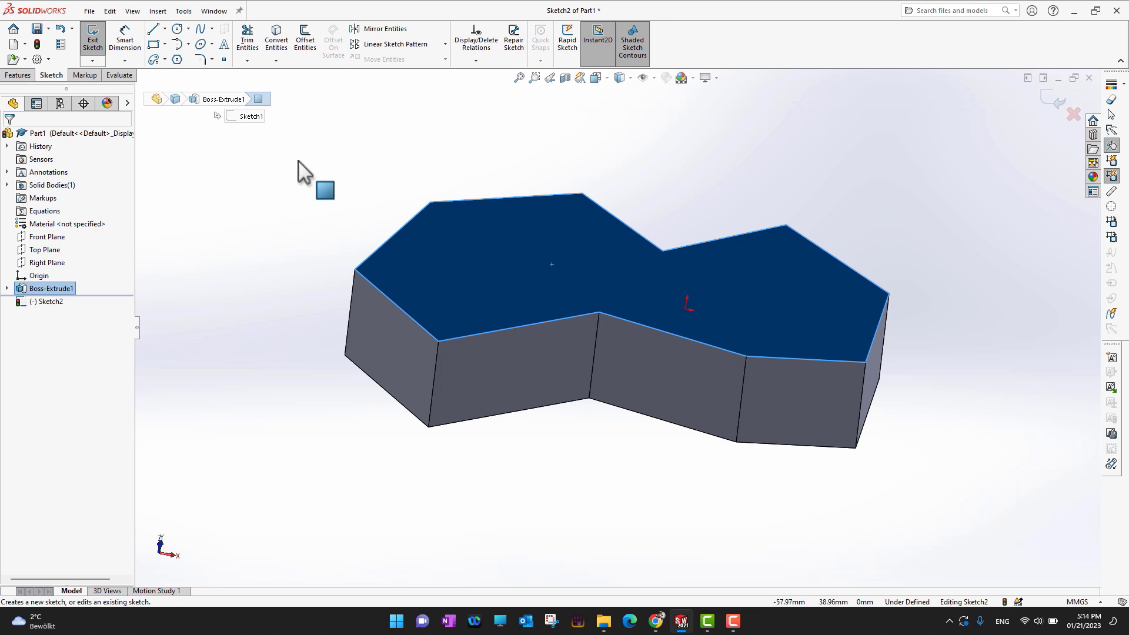
{"action": "left_click", "coordinate": [177, 28]}
{"action": "mouse_move", "coordinate": [774, 294]}
{"action": "left_mouse_down"}
{"action": "mouse_move", "coordinate": [811, 315]}
{"action": "mouse_move", "coordinate": [823, 302]}
{"action": "left_mouse_up"}
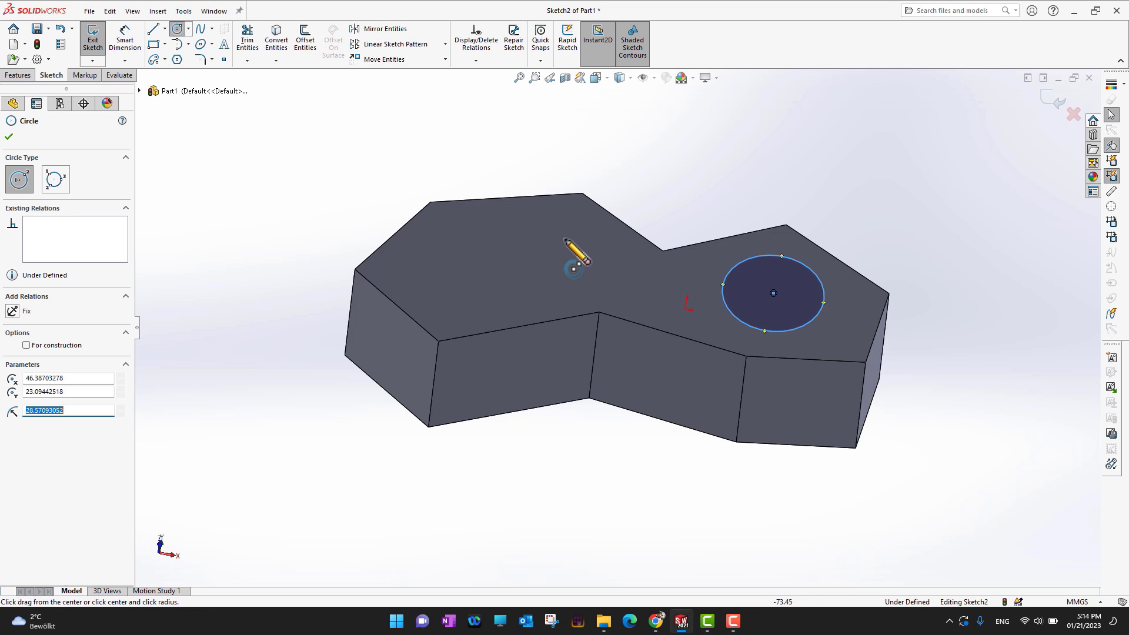
{"action": "left_click_drag", "start_coordinate": [574, 236], "coordinate": [600, 243]}
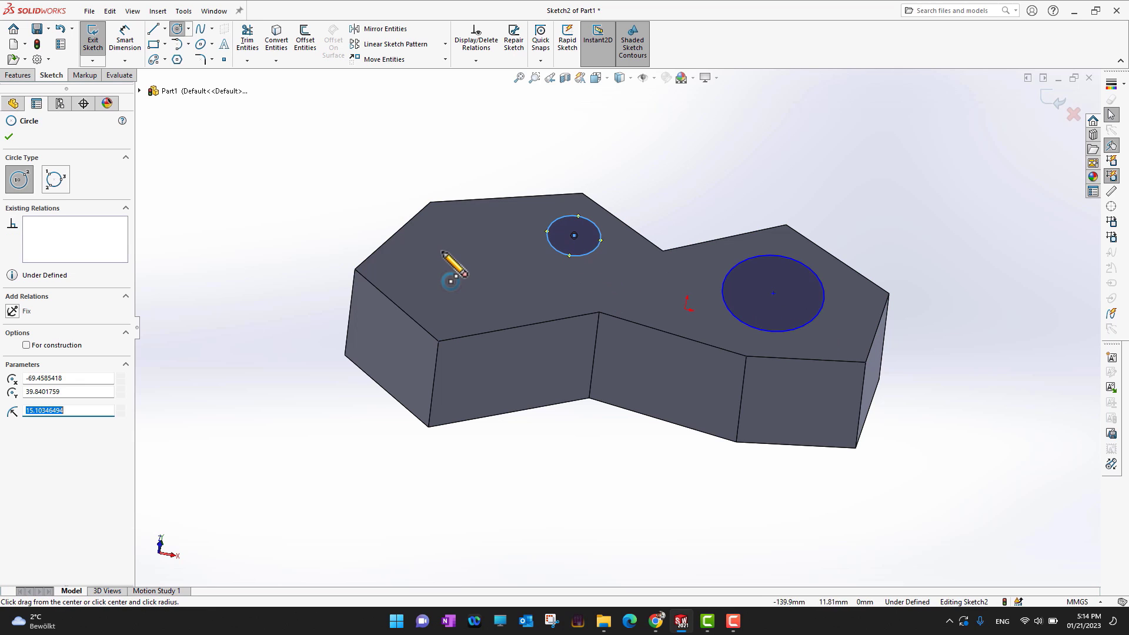
{"action": "mouse_move", "coordinate": [441, 251]}
{"action": "left_mouse_down"}
{"action": "mouse_move", "coordinate": [462, 270]}
{"action": "mouse_move", "coordinate": [466, 257]}
{"action": "left_mouse_up"}
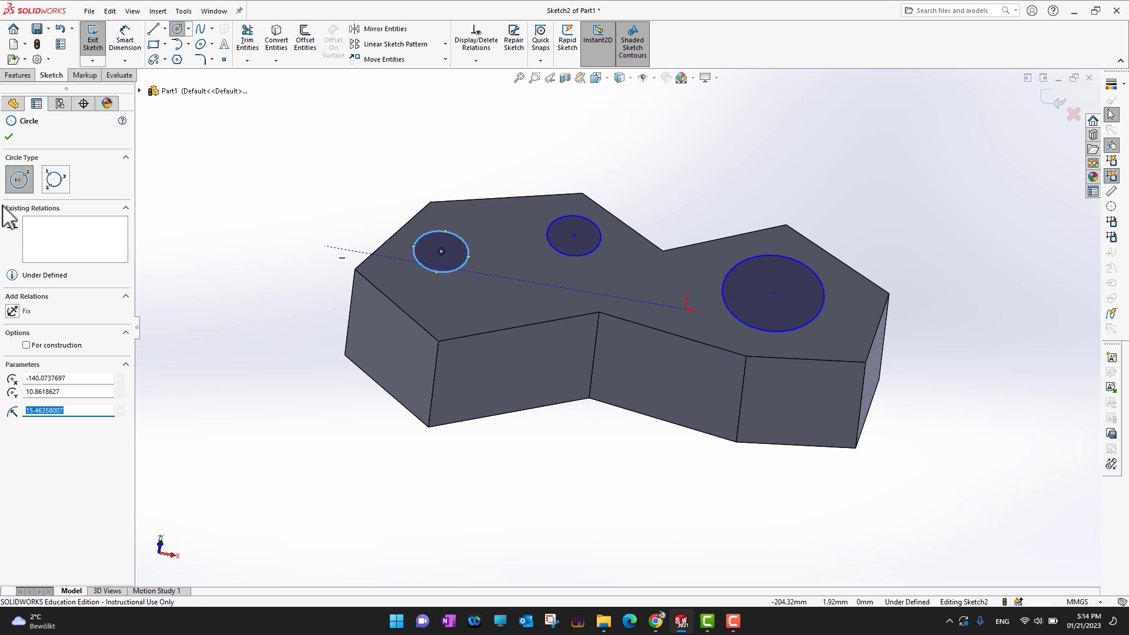
{"action": "left_click", "coordinate": [9, 137]}
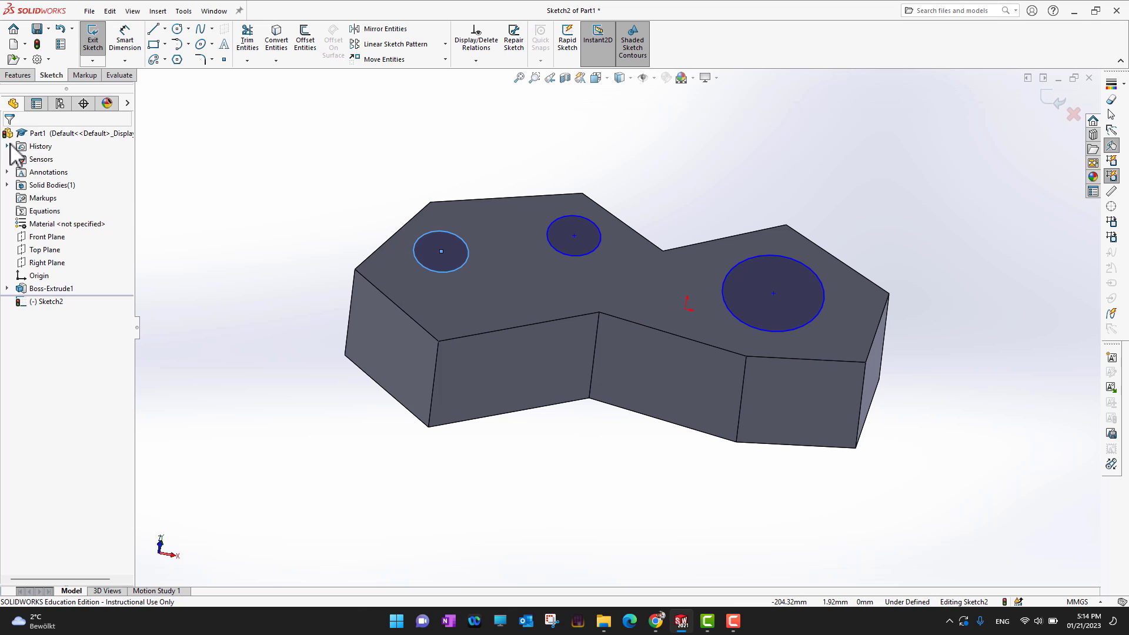
- Draw a corner rectangle about 25 by 16 mm below the two small circles on the top face
{"action": "left_click", "coordinate": [153, 44]}
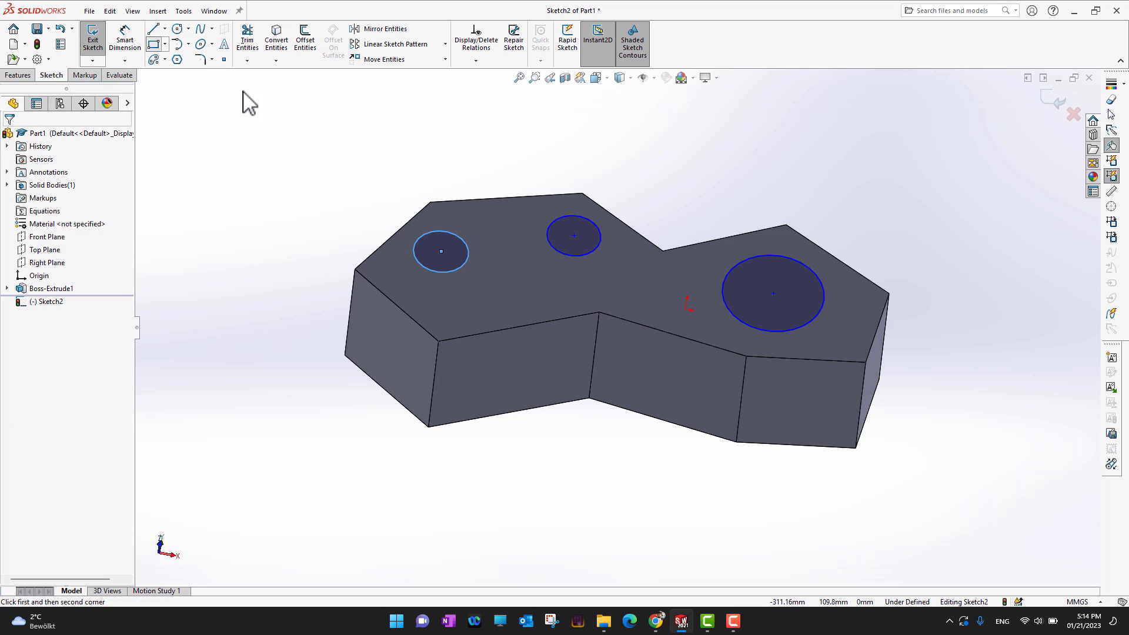
{"action": "left_click", "coordinate": [489, 288]}
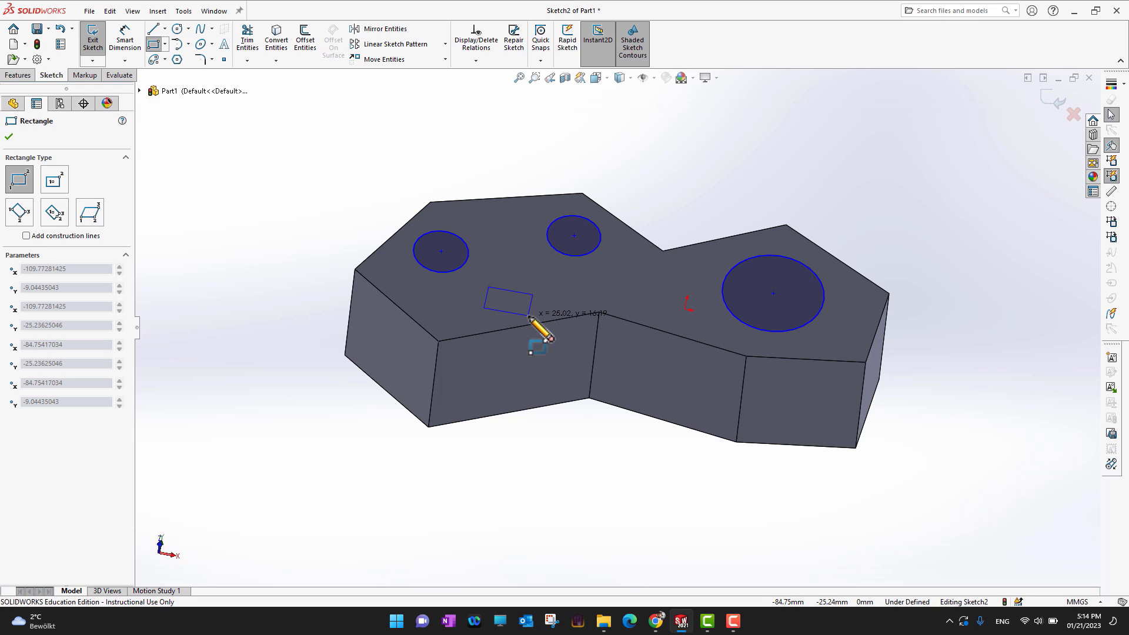
{"action": "left_click", "coordinate": [528, 316]}
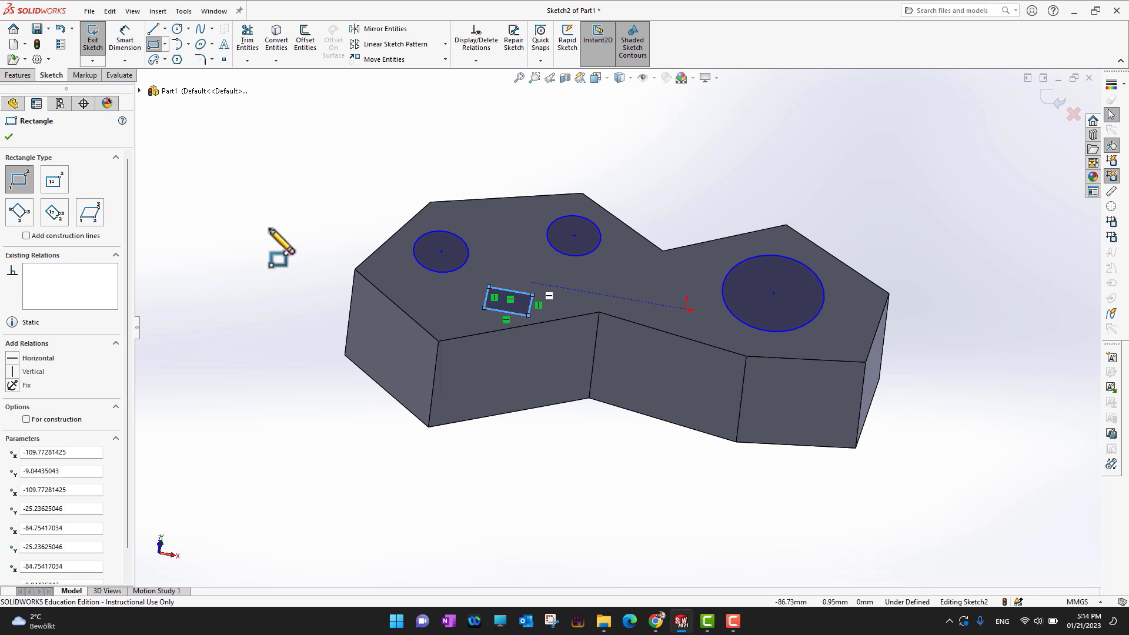
{"action": "left_click", "coordinate": [9, 137]}
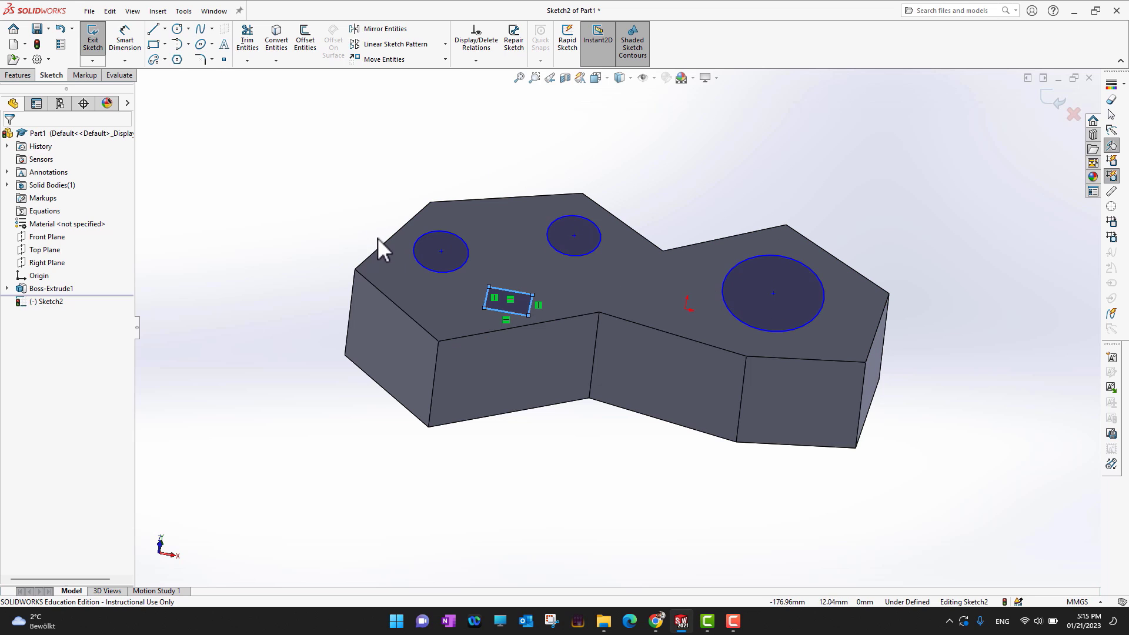
- Start an Extruded Boss/Base from the circles and rectangle and step its blind depth down to 12 mm in 10 mm increments
{"action": "left_click", "coordinate": [18, 75]}
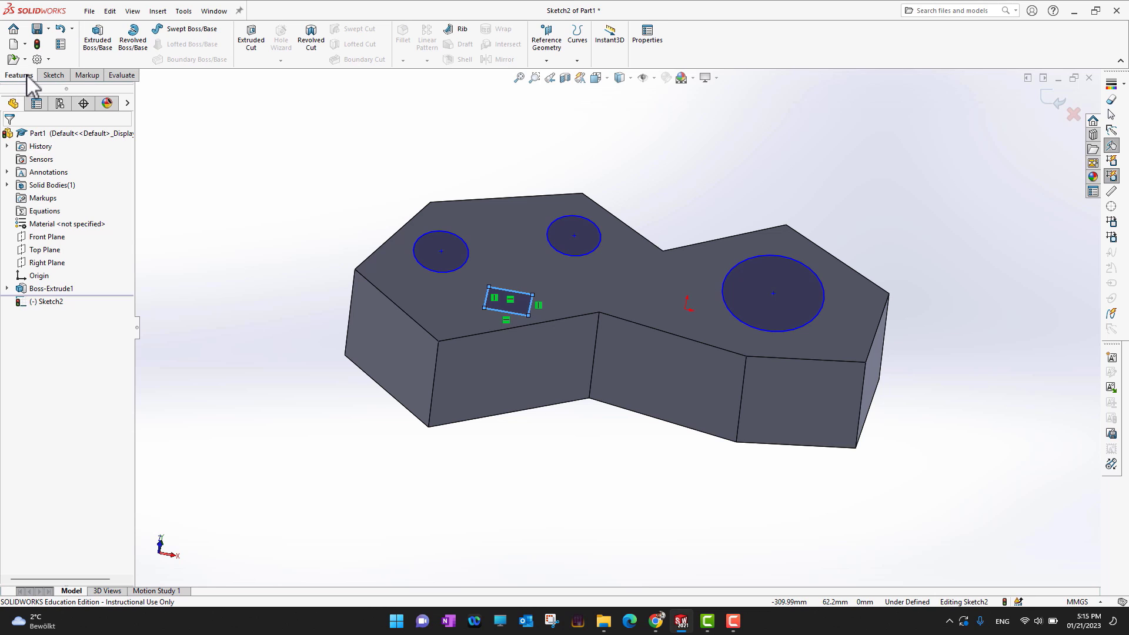
{"action": "left_click", "coordinate": [97, 38]}
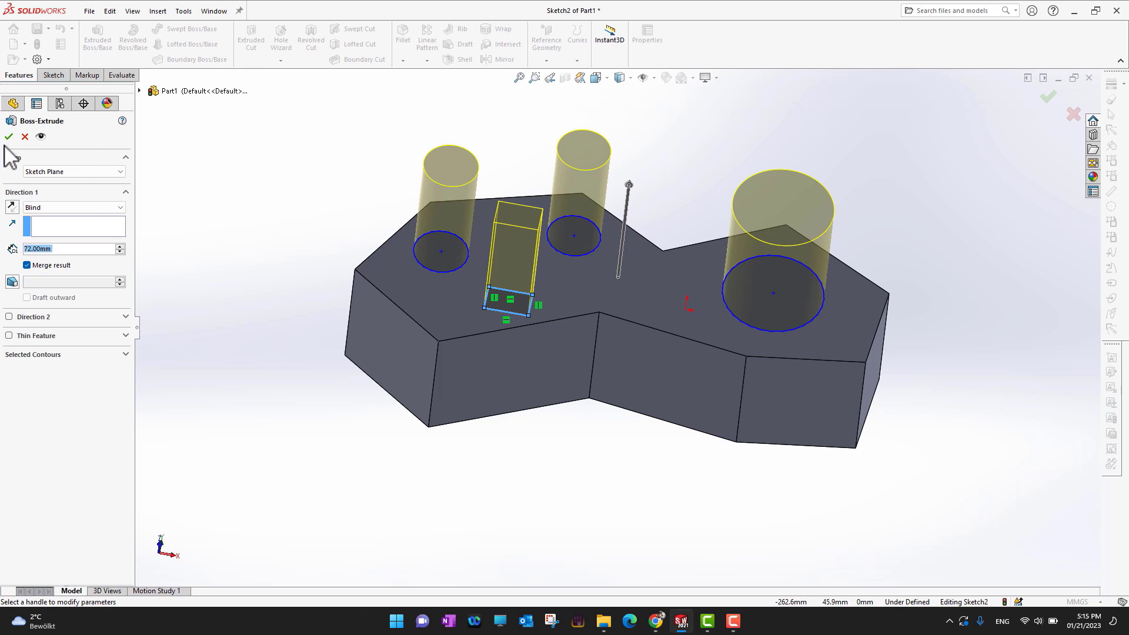
{"action": "left_click", "coordinate": [120, 251]}
{"action": "left_click", "coordinate": [120, 252]}
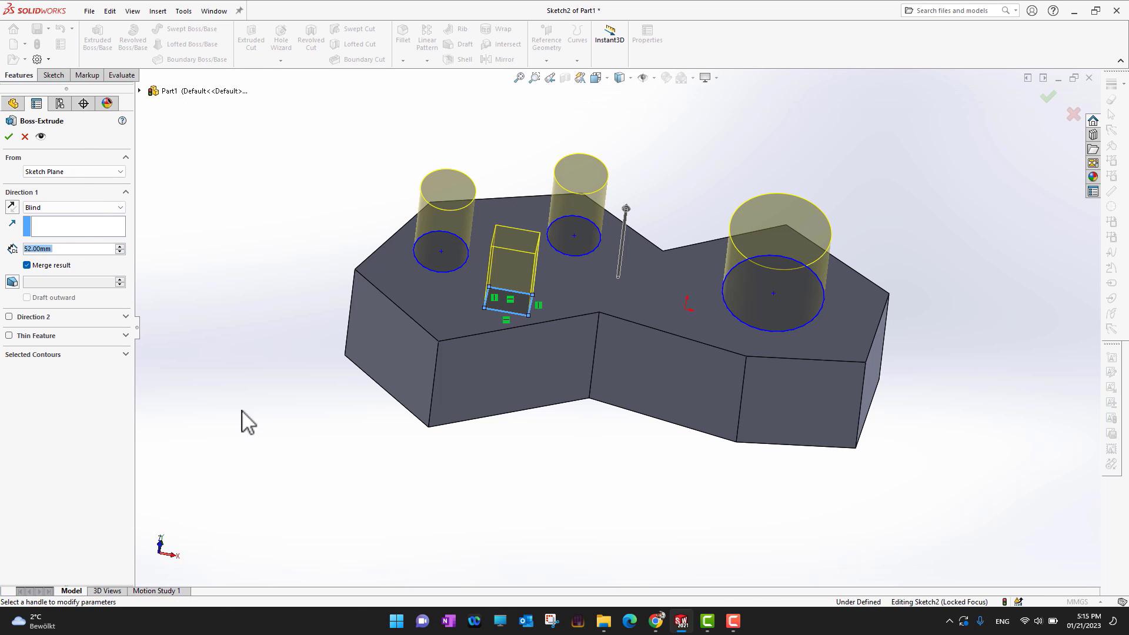
{"action": "middle_click_drag", "start_coordinate": [242, 412], "coordinate": [231, 349]}
{"action": "left_click", "coordinate": [120, 252]}
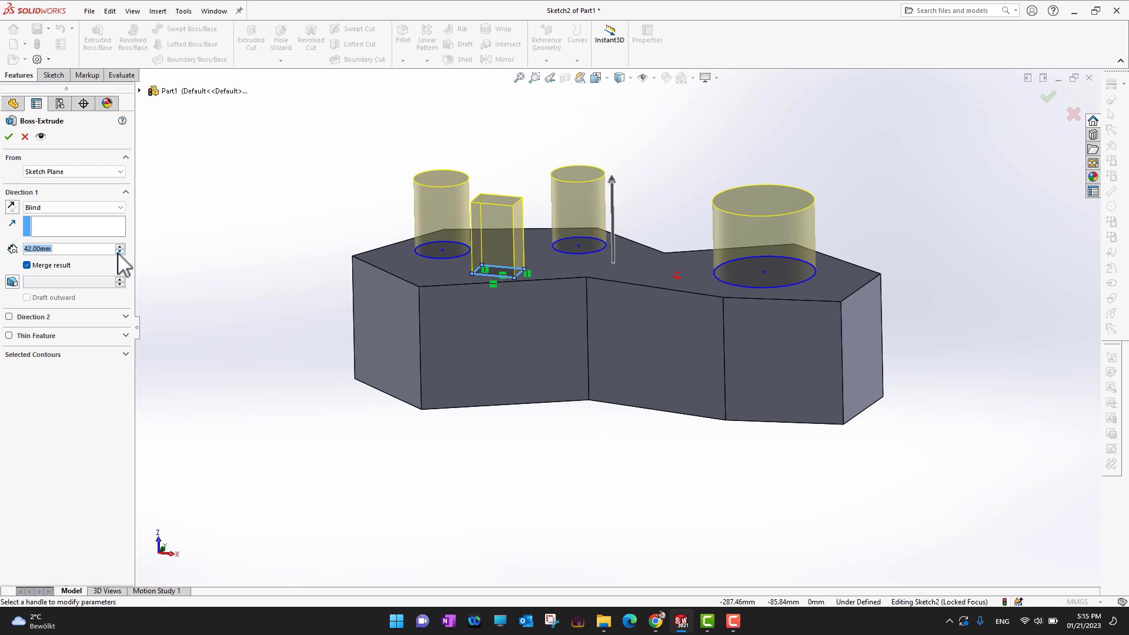
{"action": "left_click", "coordinate": [119, 252]}
{"action": "left_click", "coordinate": [120, 252]}
{"action": "left_click", "coordinate": [120, 252]}
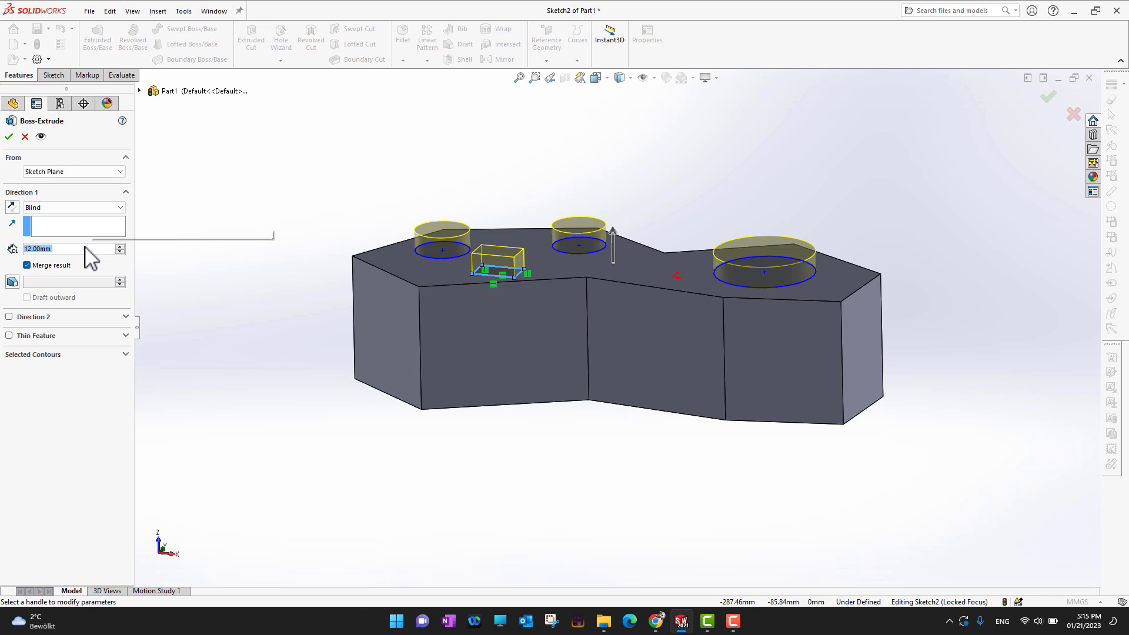
- Set the boss depth to 20 mm, raise it by one increment to 30 mm, and accept the extrusion
{"action": "left_click", "coordinate": [78, 251]}
{"action": "double_click", "coordinate": [79, 252]}
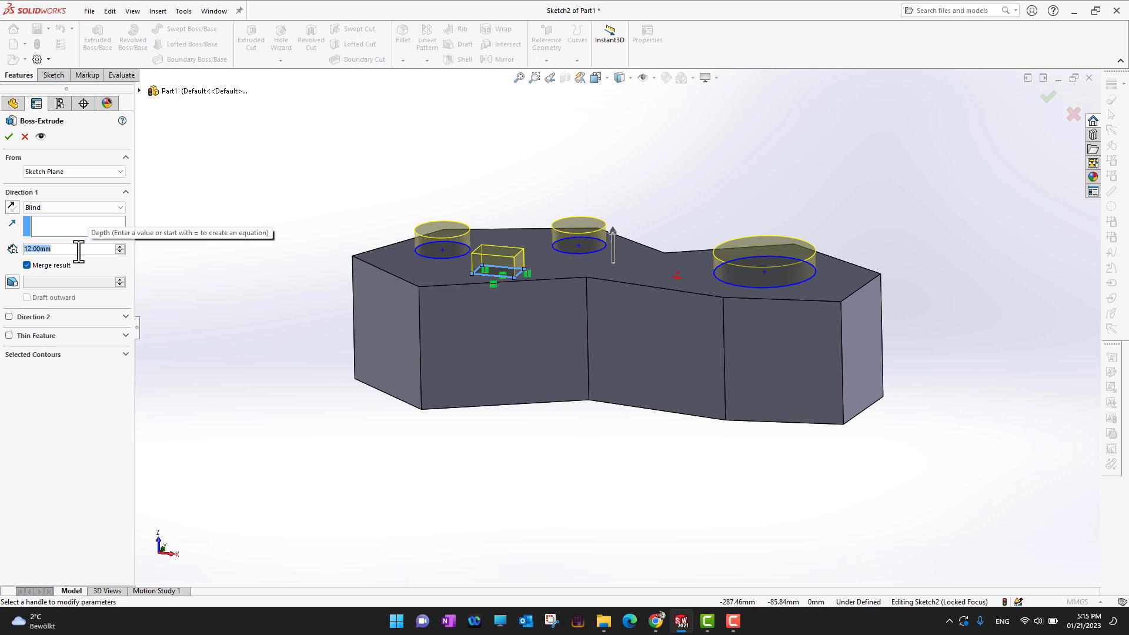
{"action": "type", "text": "20"}
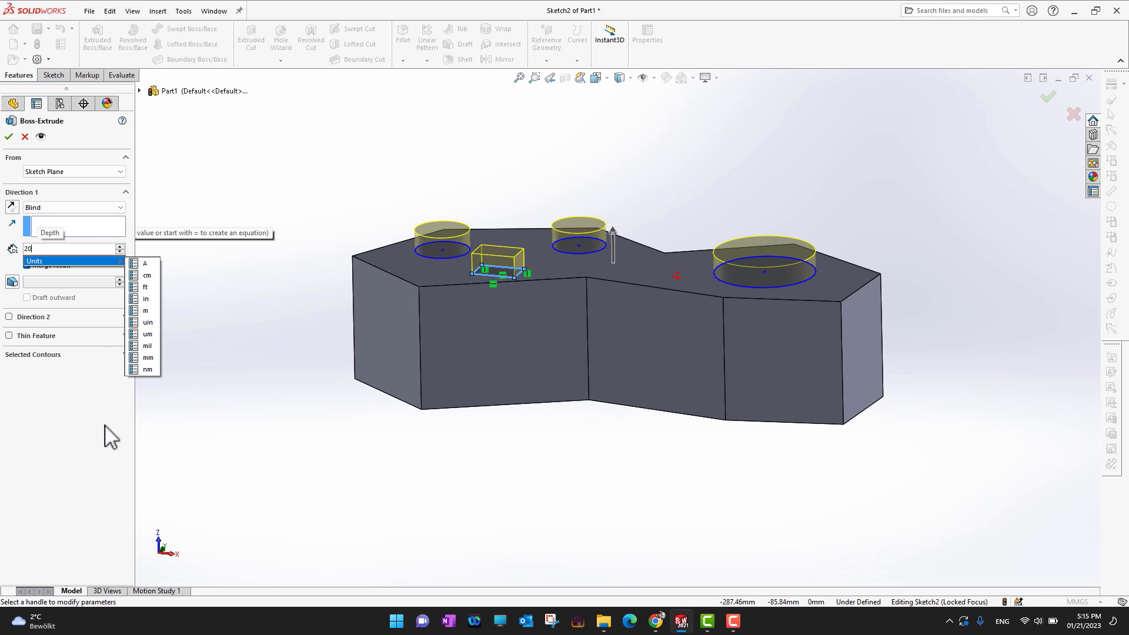
{"action": "key", "text": "Return"}
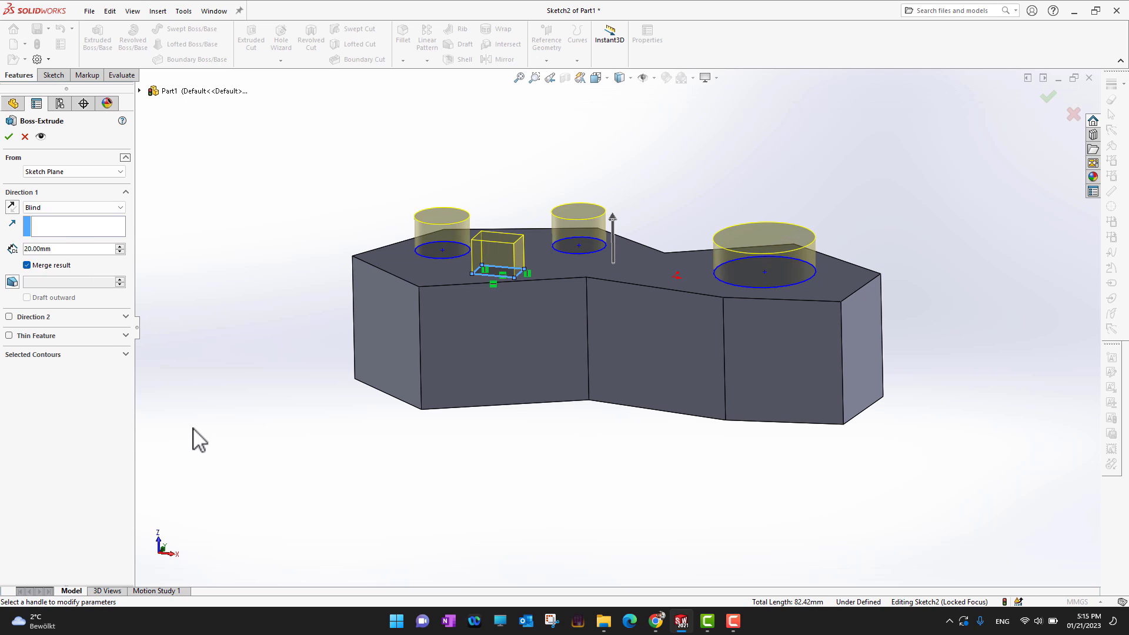
{"action": "left_click", "coordinate": [120, 247]}
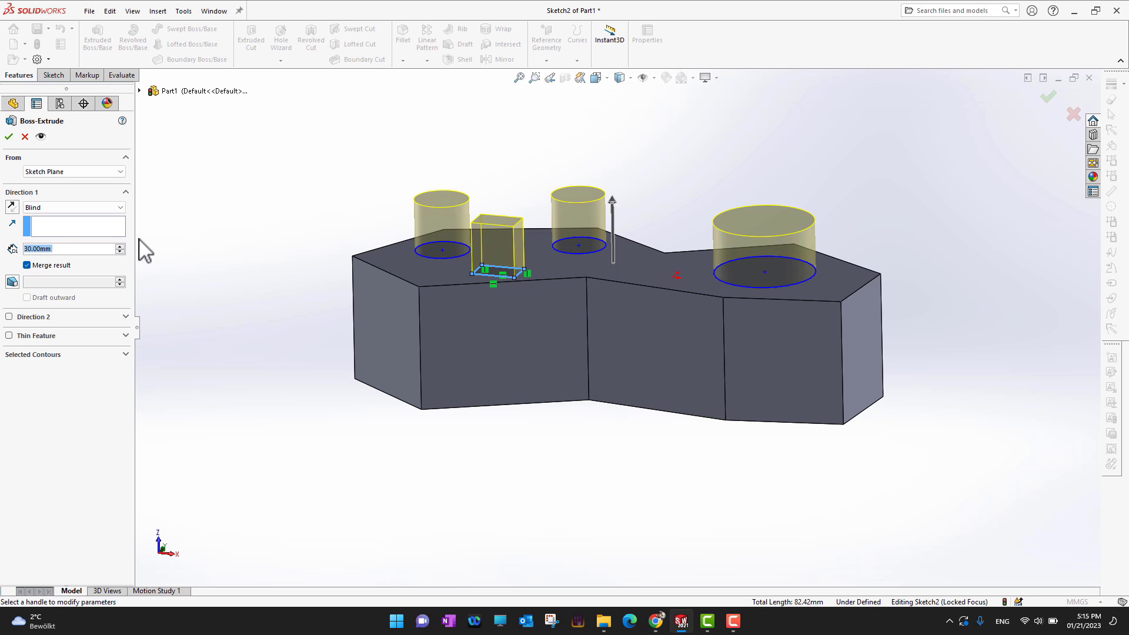
{"action": "left_click", "coordinate": [8, 136]}
- Examine the three cylindrical bosses and the rectangular boss from several angles and zoom levels
{"action": "middle_click_drag", "start_coordinate": [958, 184], "coordinate": [964, 247]}
{"action": "scroll", "coordinate": [786, 209], "scroll_direction": "down", "scroll_amount": 5}
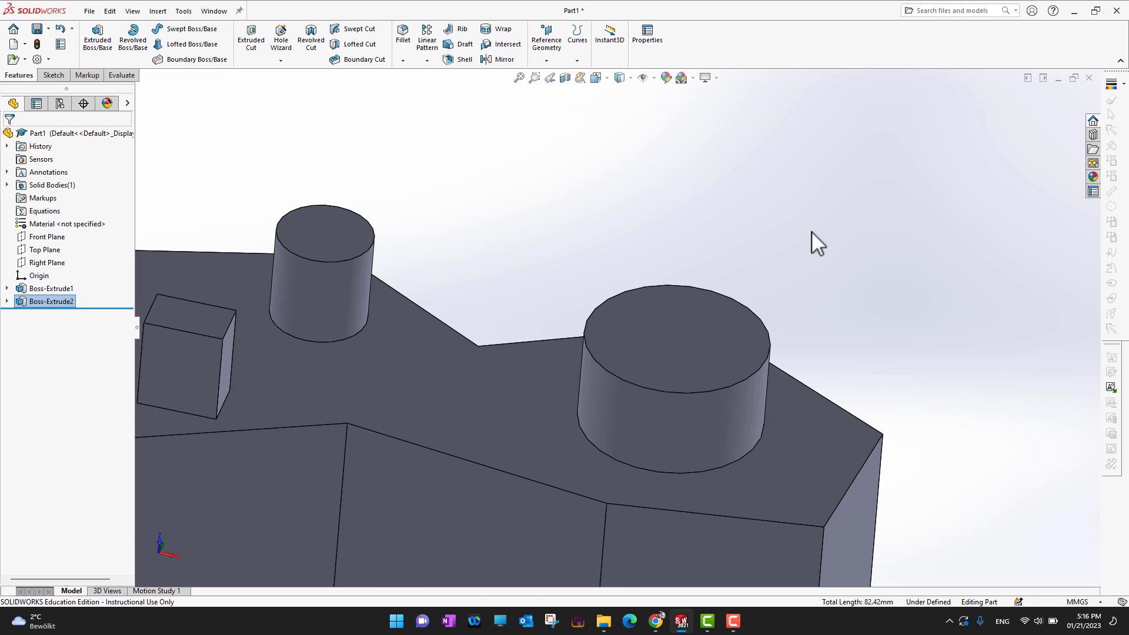
{"action": "scroll", "coordinate": [782, 253], "scroll_direction": "up", "scroll_amount": 2}
{"action": "scroll", "coordinate": [746, 288], "scroll_direction": "down", "scroll_amount": 1}
{"action": "scroll", "coordinate": [743, 294], "scroll_direction": "up", "scroll_amount": 4}
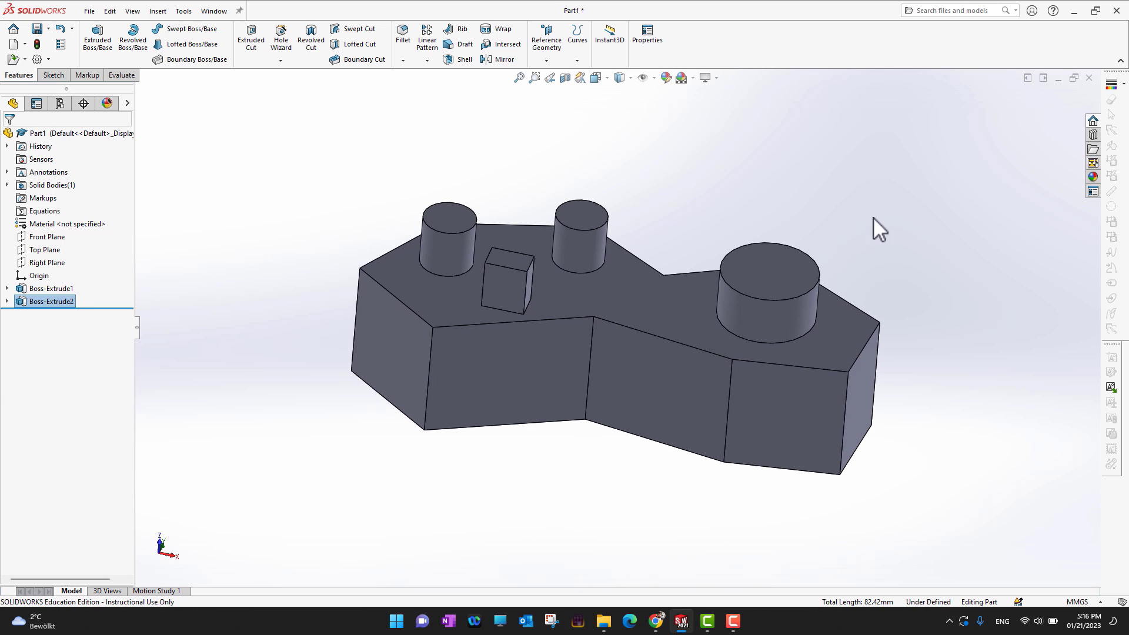
{"action": "mouse_move", "coordinate": [875, 227]}
{"action": "middle_mouse_down"}
{"action": "mouse_move", "coordinate": [880, 250]}
{"action": "mouse_move", "coordinate": [887, 230]}
{"action": "middle_mouse_up"}
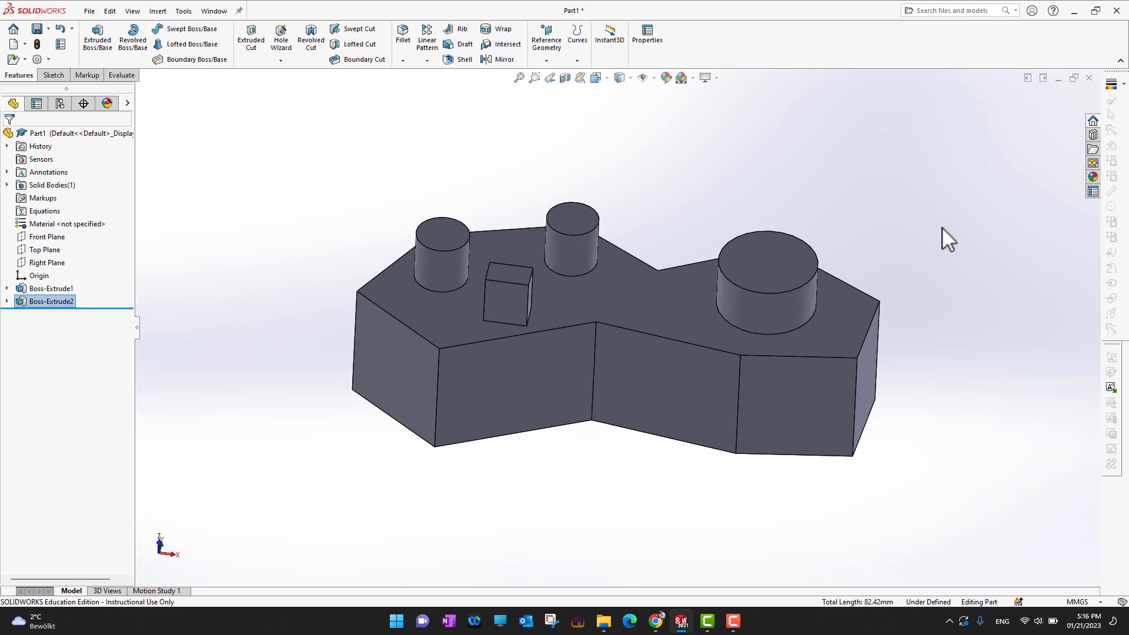
{"action": "middle_click_drag", "start_coordinate": [943, 232], "coordinate": [927, 326]}
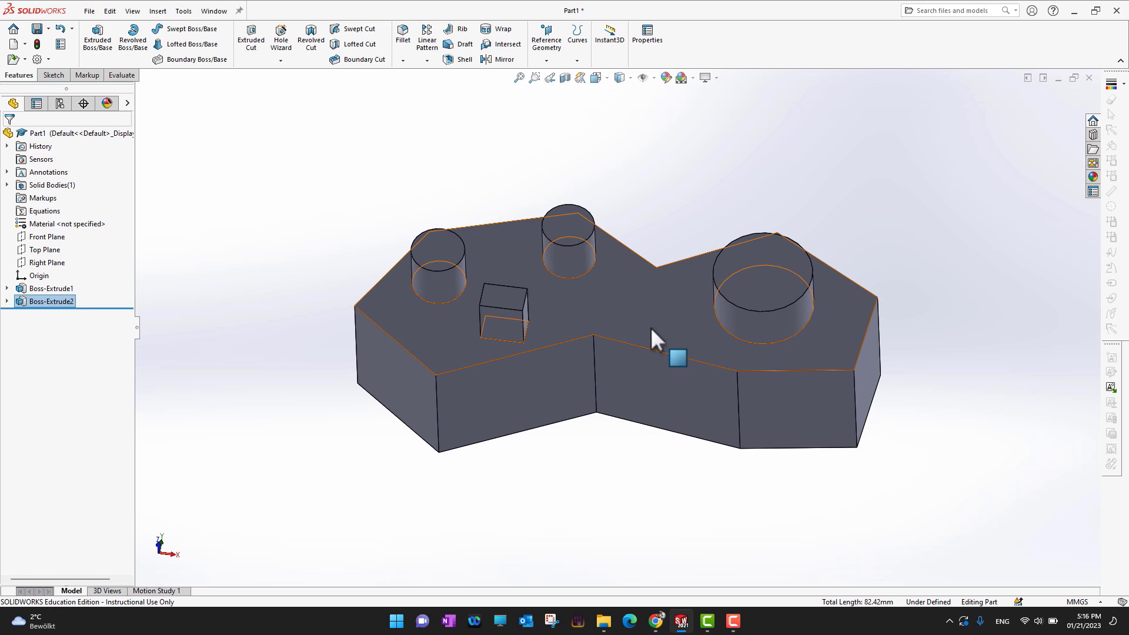
- Delete the Boss-Extrude2 feature while keeping its sketch of circles and rectangle on the top face
{"action": "left_click", "coordinate": [7, 302]}
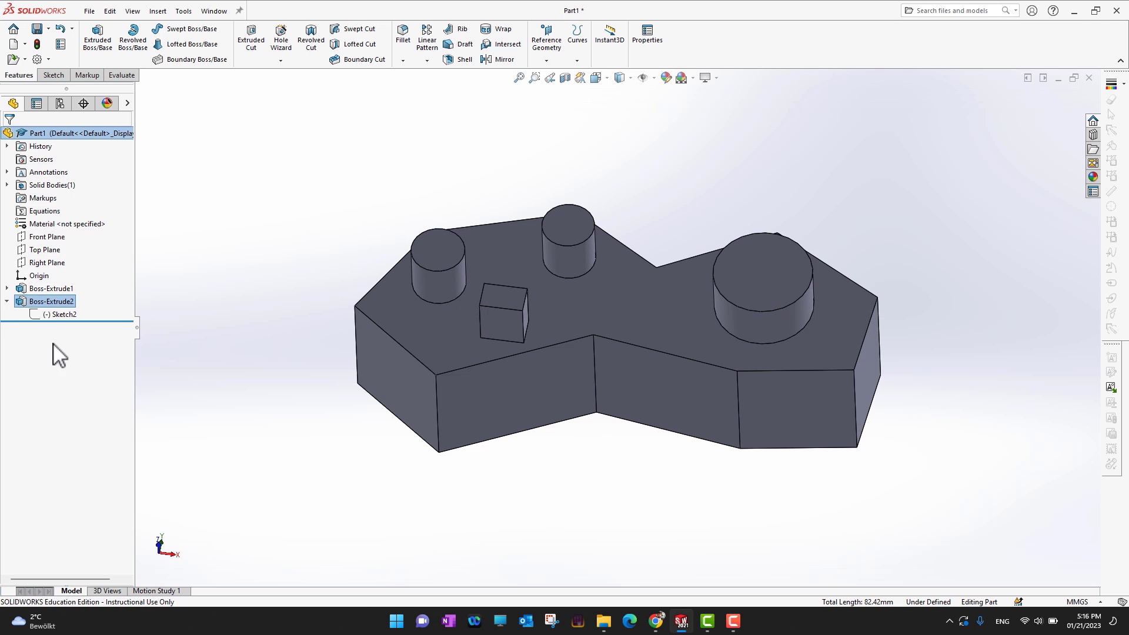
{"action": "right_click", "coordinate": [33, 305]}
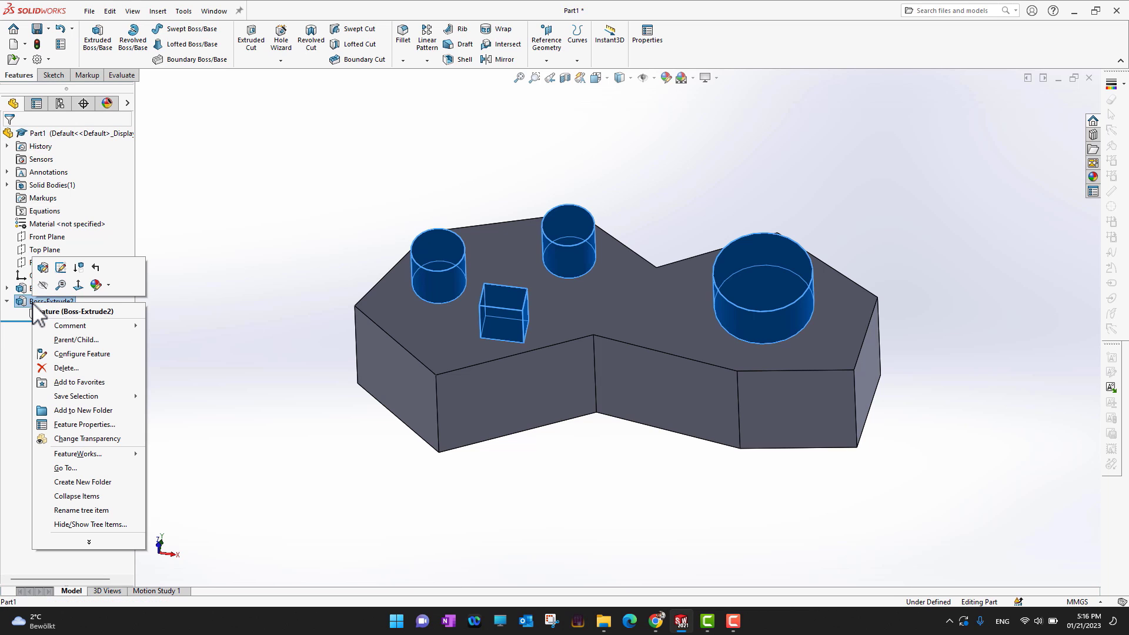
{"action": "left_click", "coordinate": [64, 368]}
{"action": "left_click", "coordinate": [637, 253]}
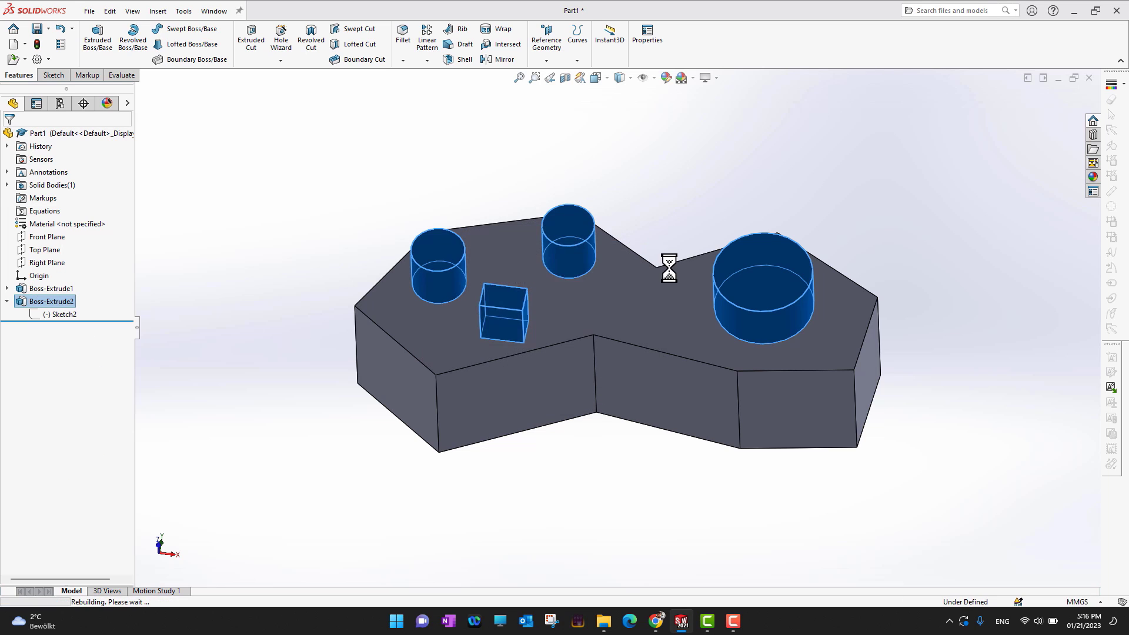
{"action": "middle_click_drag", "start_coordinate": [647, 512], "coordinate": [668, 453]}
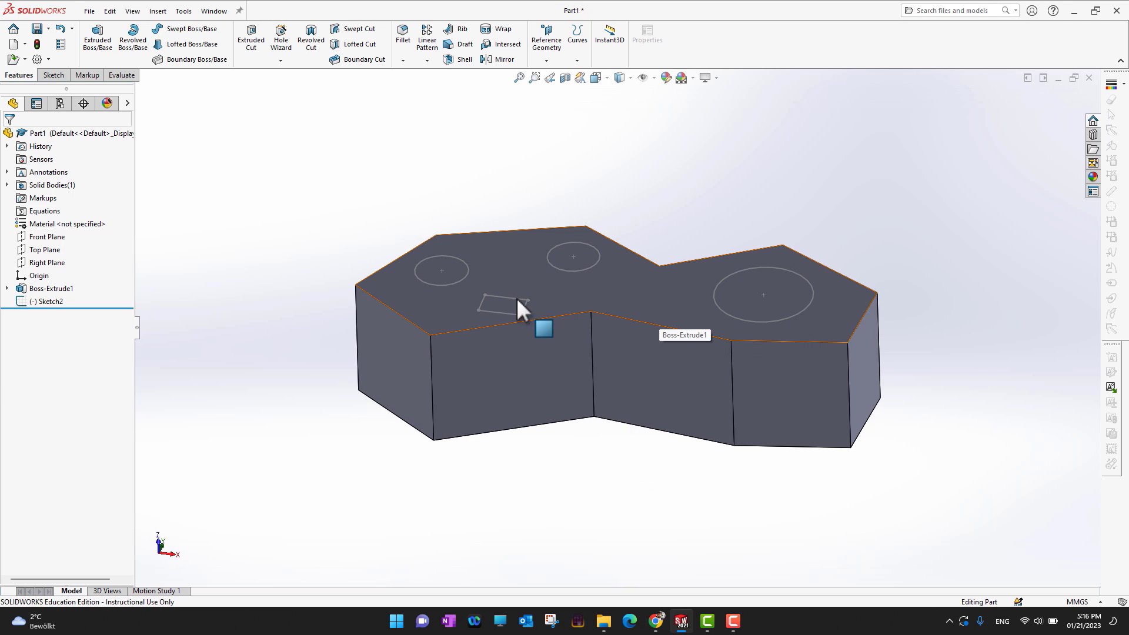
{"action": "right_click", "coordinate": [47, 305]}
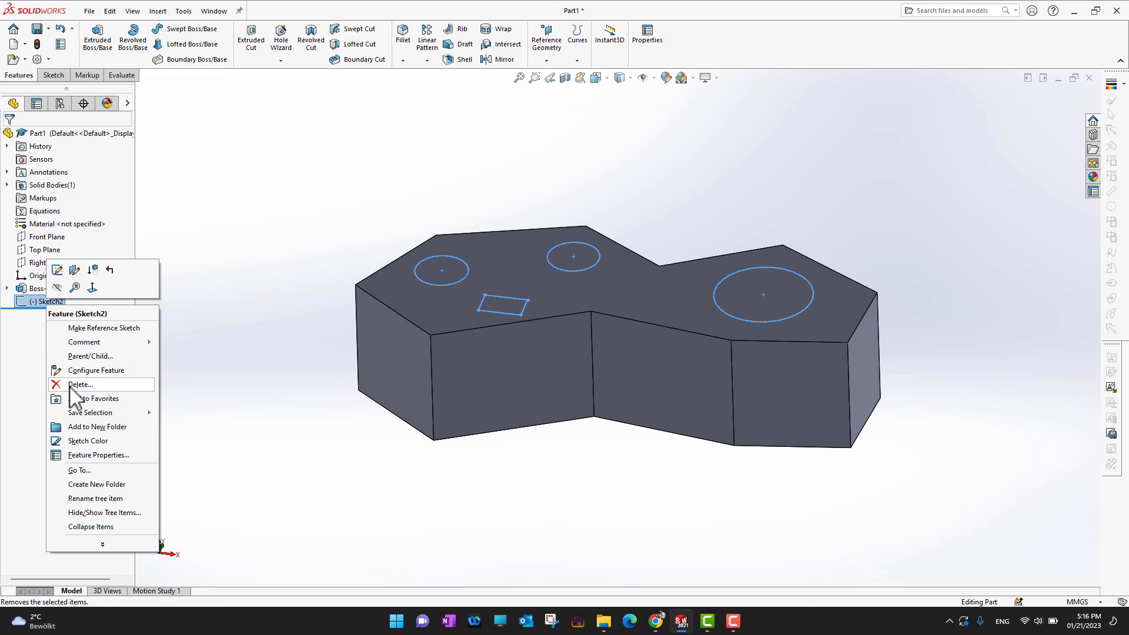
{"action": "left_click", "coordinate": [283, 466]}
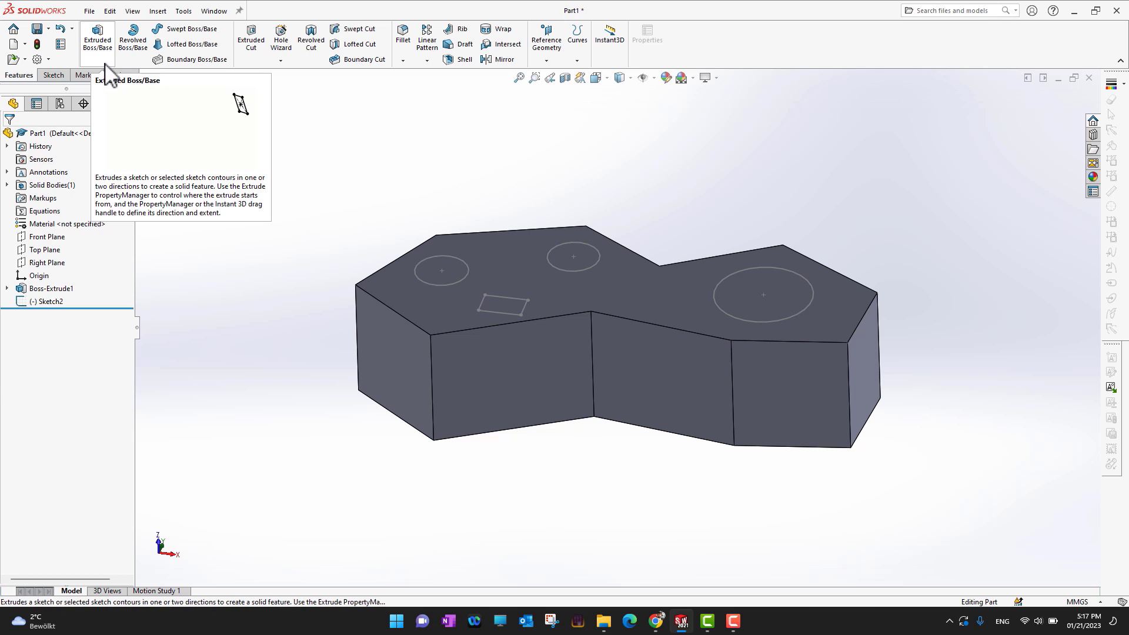
{"action": "left_click", "coordinate": [253, 44]}
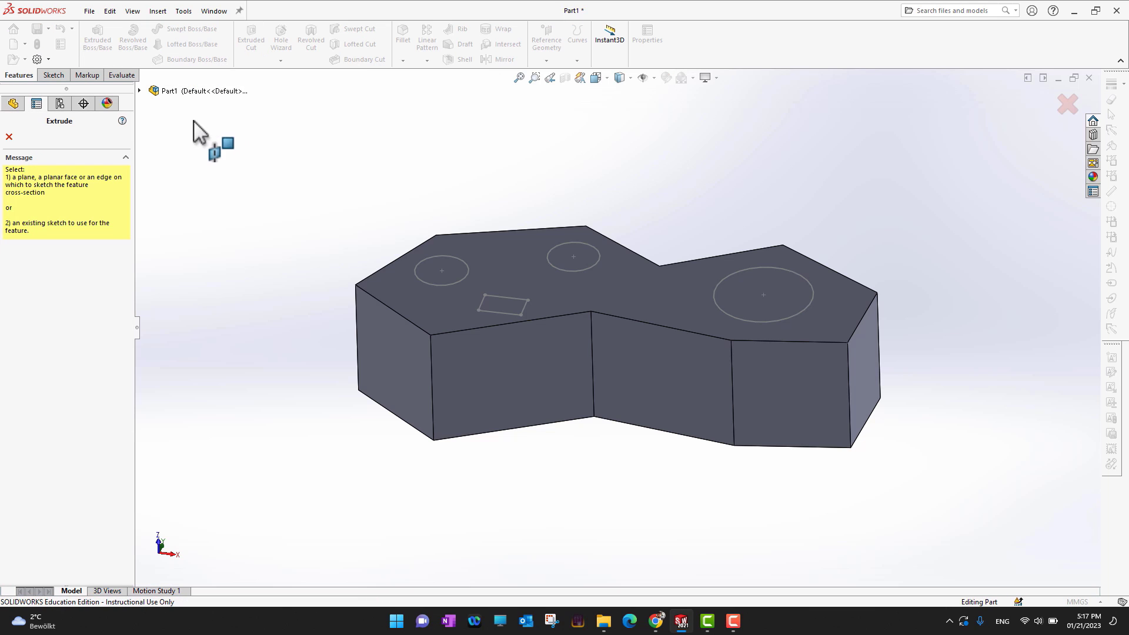
{"action": "left_click", "coordinate": [9, 137]}
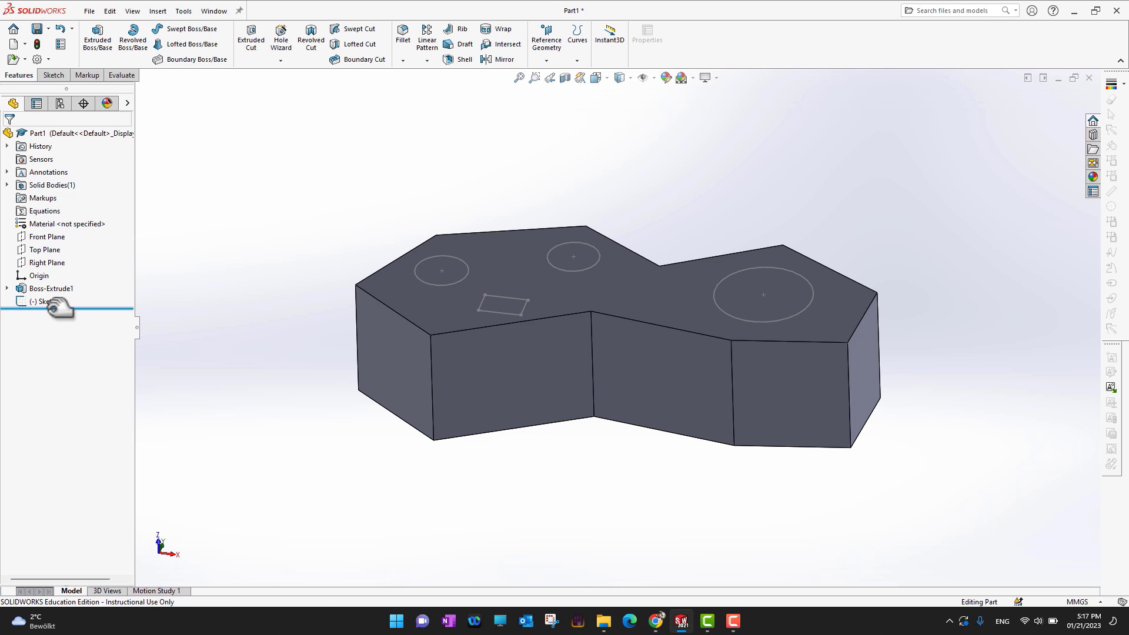
- Cut the sketched circles and rectangle into the block with a blind Extruded Cut, setting the depth to 50 mm
{"action": "left_click", "coordinate": [48, 301]}
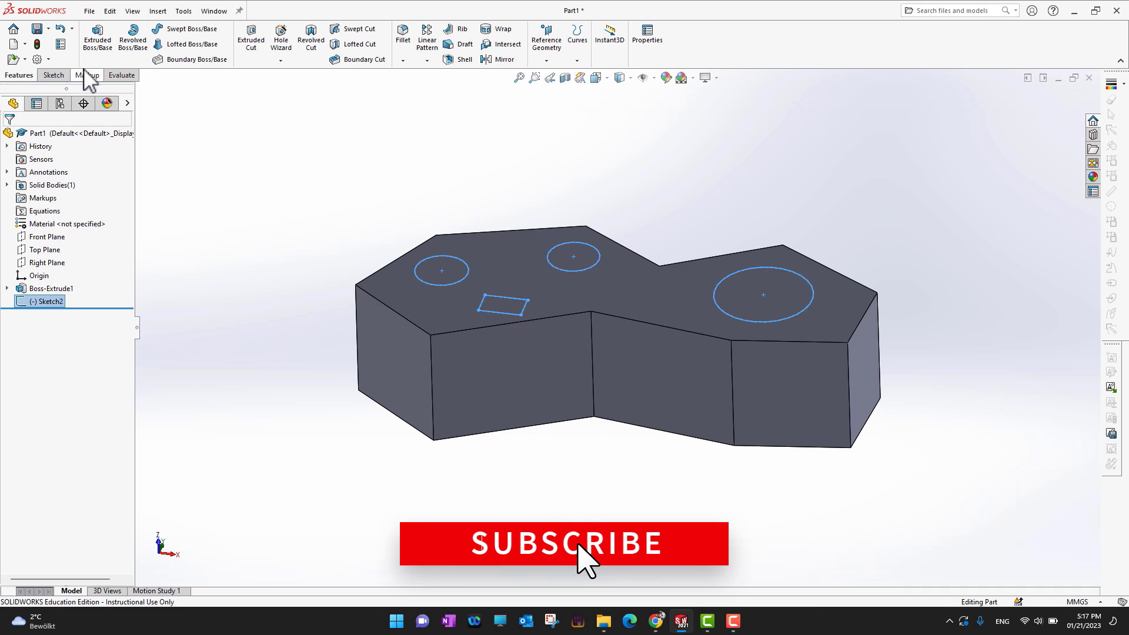
{"action": "left_click", "coordinate": [250, 52]}
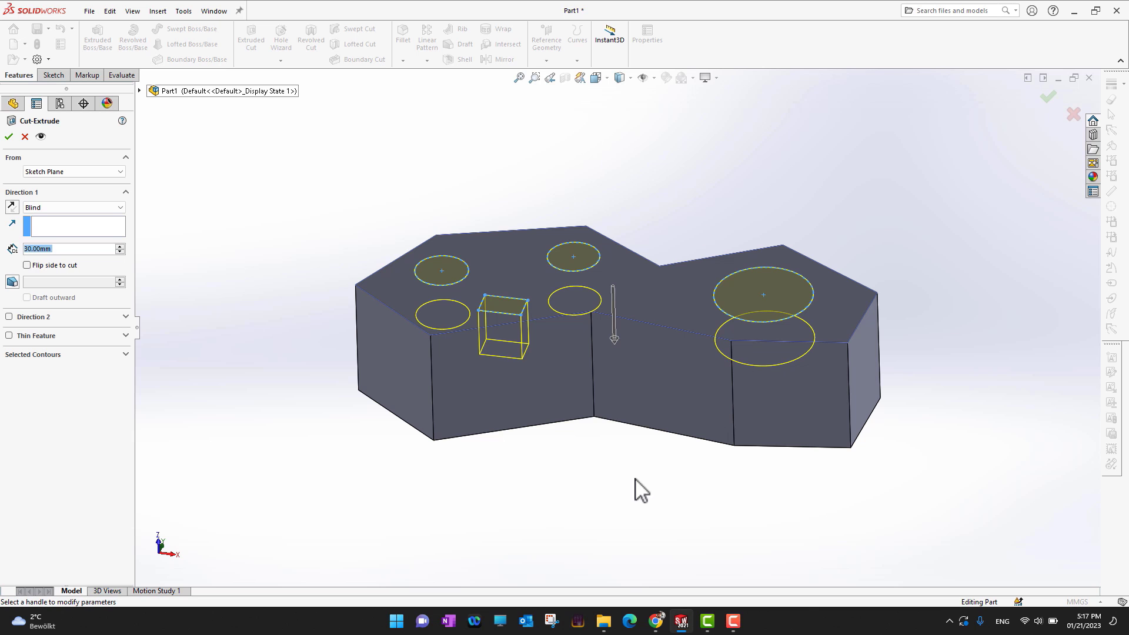
{"action": "mouse_move", "coordinate": [635, 490]}
{"action": "middle_mouse_down"}
{"action": "mouse_move", "coordinate": [672, 429]}
{"action": "mouse_move", "coordinate": [650, 438]}
{"action": "mouse_move", "coordinate": [645, 522]}
{"action": "mouse_move", "coordinate": [627, 494]}
{"action": "middle_mouse_up"}
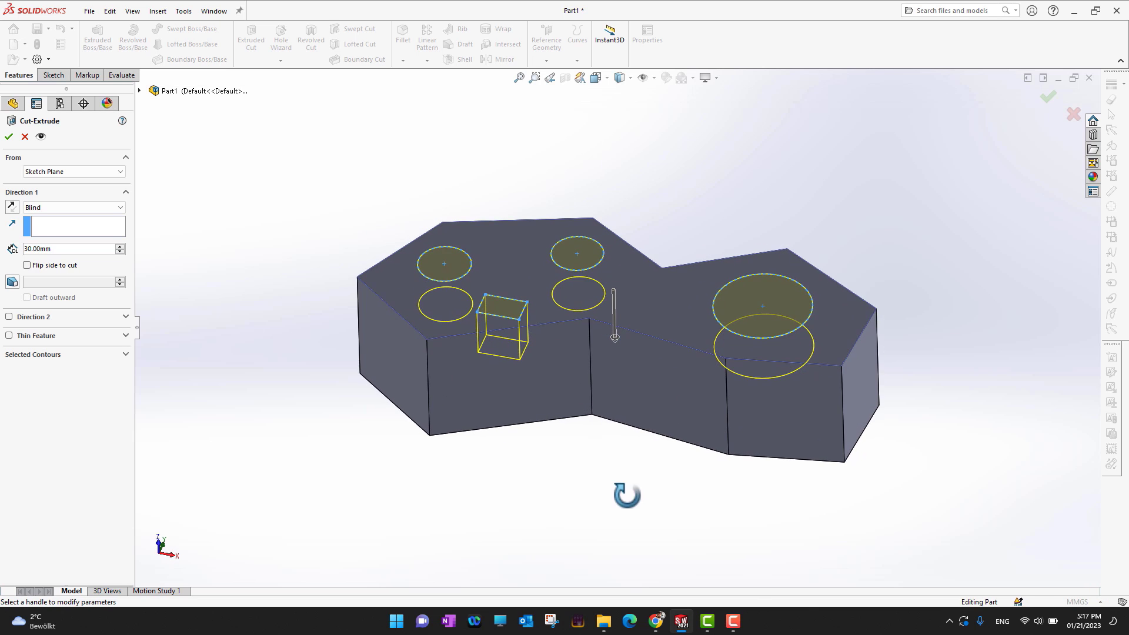
{"action": "left_click", "coordinate": [120, 251]}
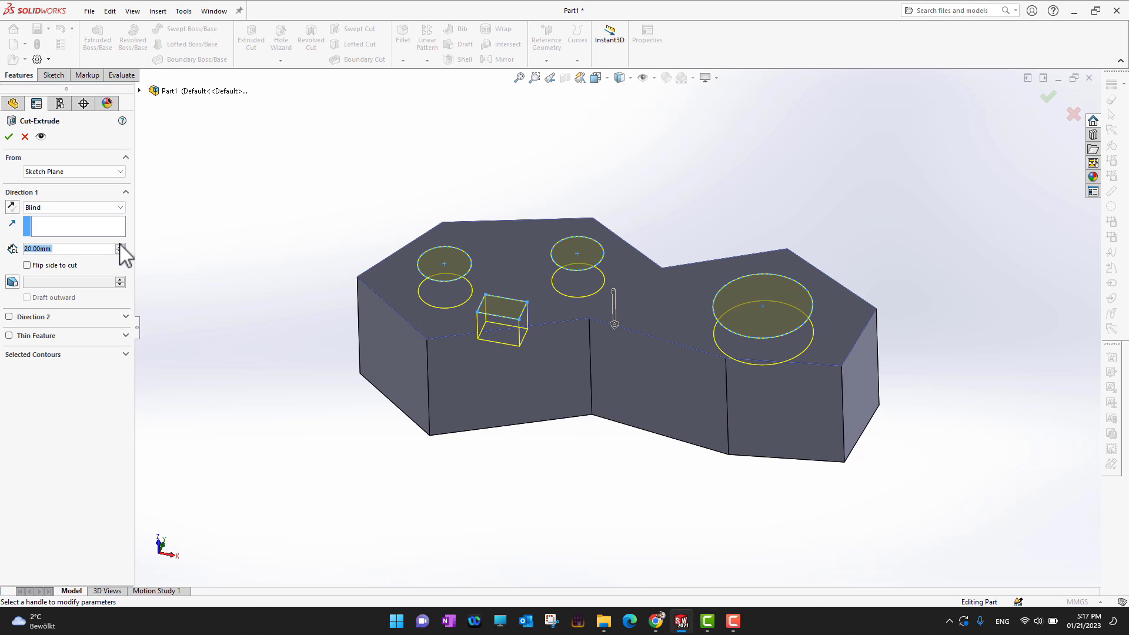
{"action": "left_click", "coordinate": [120, 245]}
{"action": "left_click", "coordinate": [120, 245]}
{"action": "left_click", "coordinate": [120, 245]}
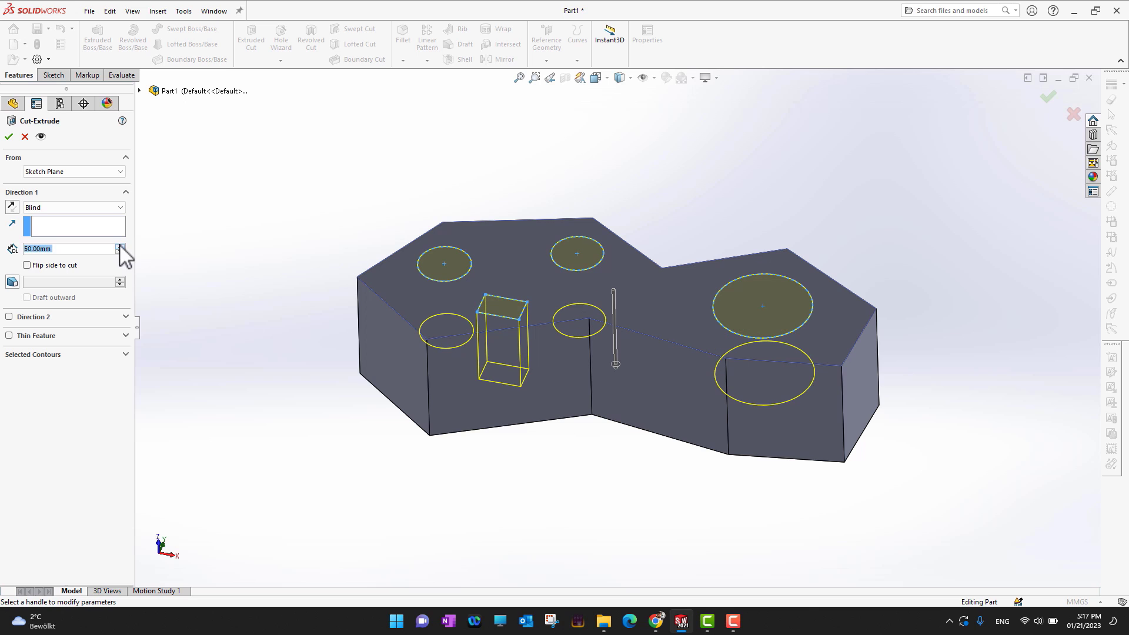
{"action": "left_click", "coordinate": [9, 137]}
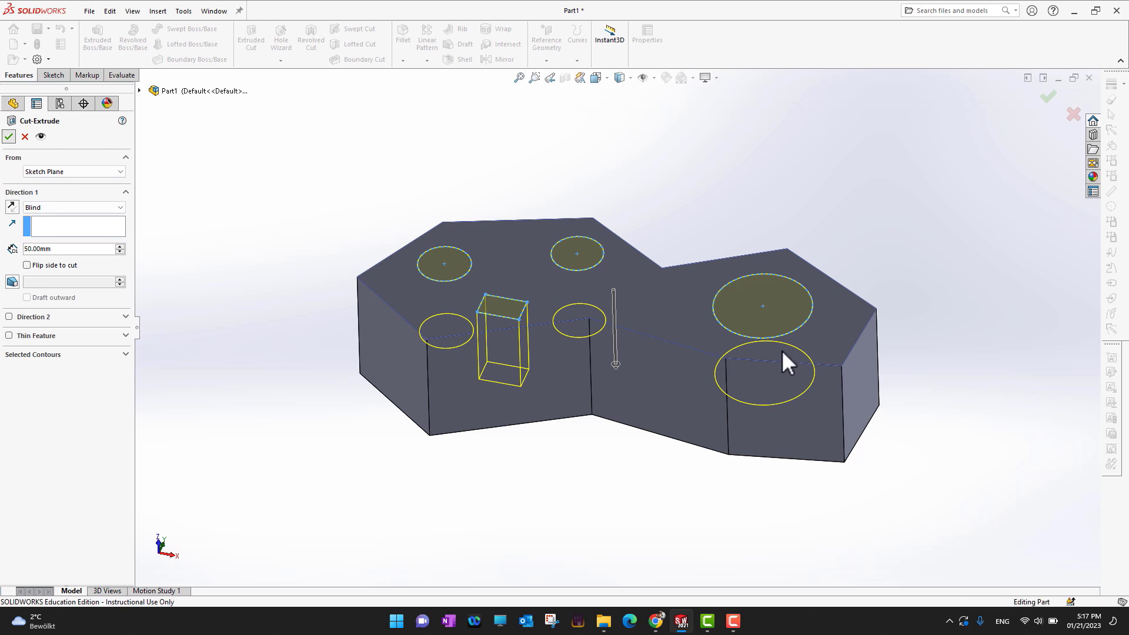
{"action": "middle_click_drag", "start_coordinate": [933, 449], "coordinate": [955, 294]}
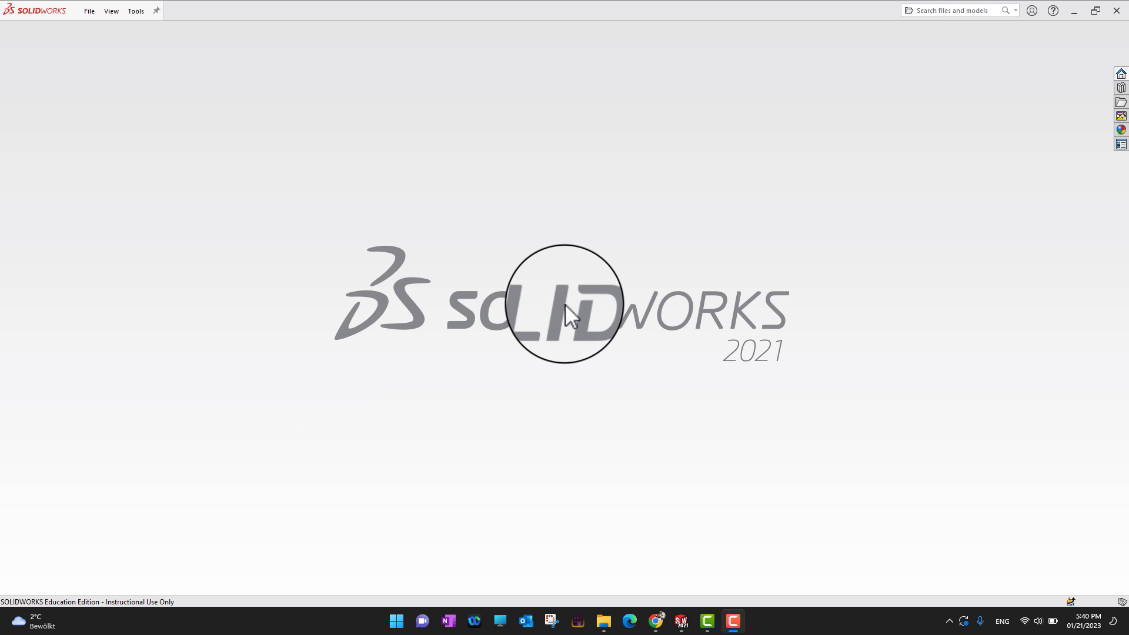
- Open the part 2.2-1 from the Exercise Files folder Ch 2 > 2.2
{"action": "left_click", "coordinate": [89, 11]}
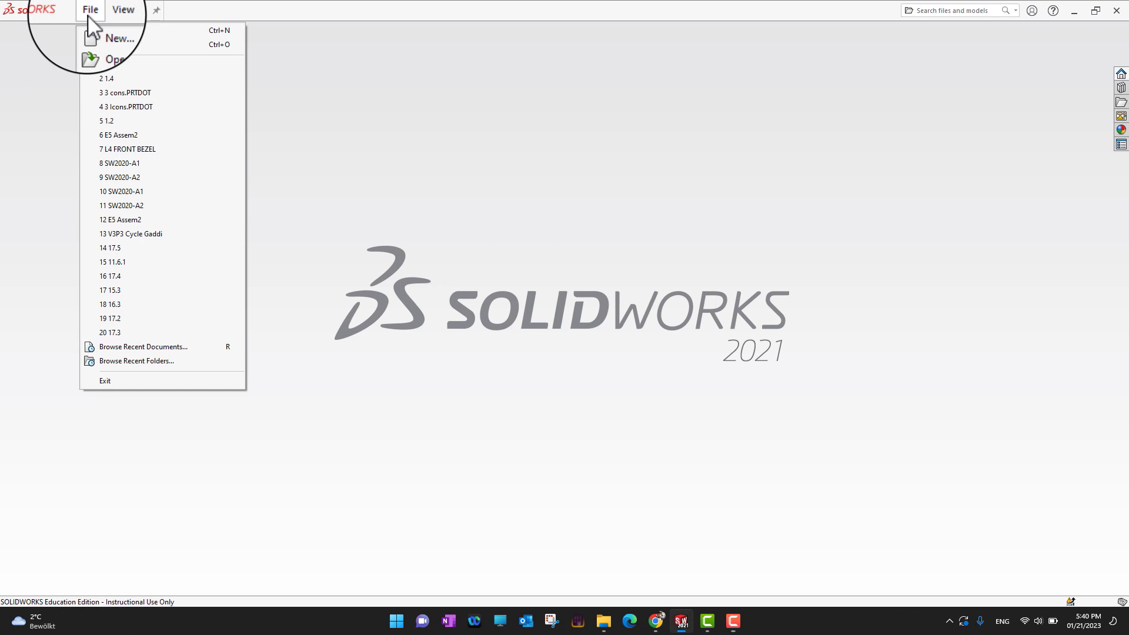
{"action": "left_click", "coordinate": [109, 45]}
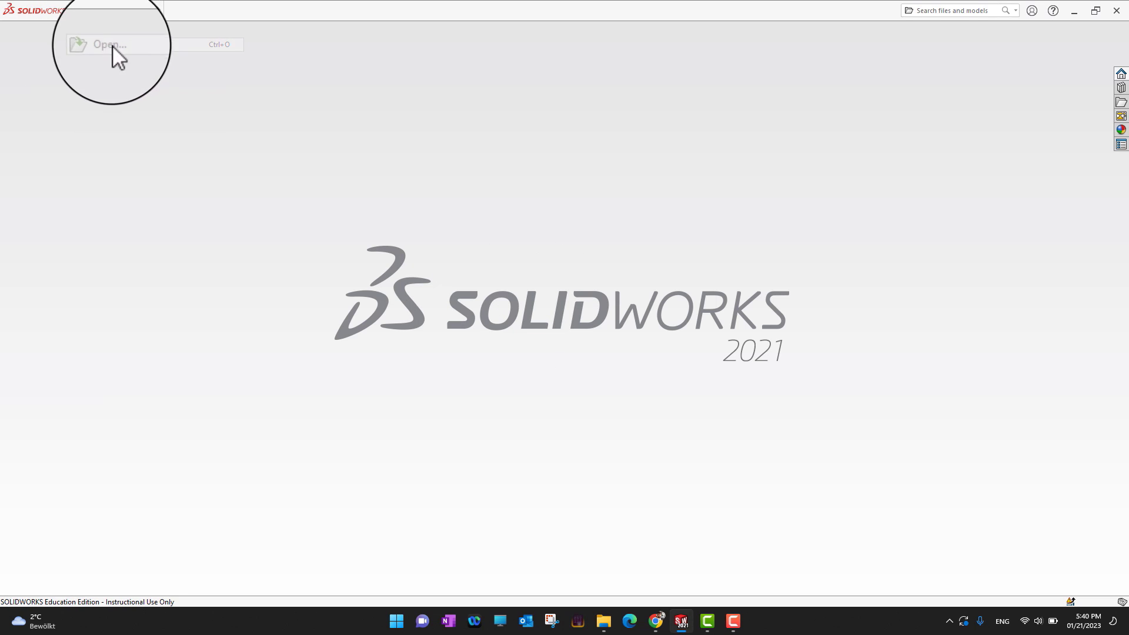
{"action": "left_click", "coordinate": [516, 115]}
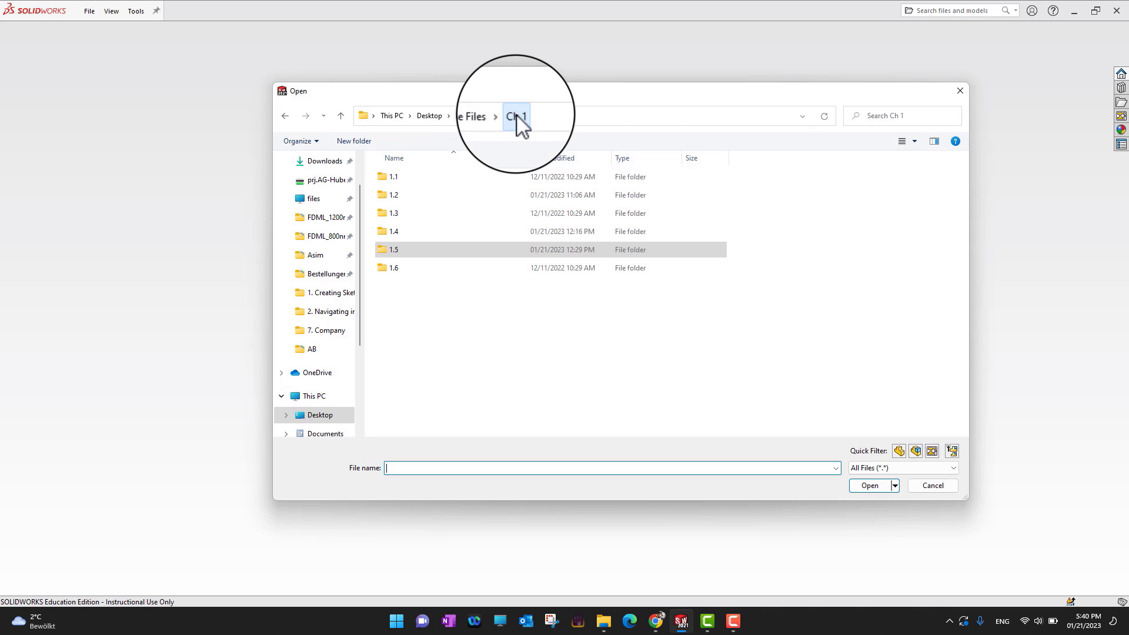
{"action": "left_click", "coordinate": [485, 118]}
{"action": "double_click", "coordinate": [414, 195]}
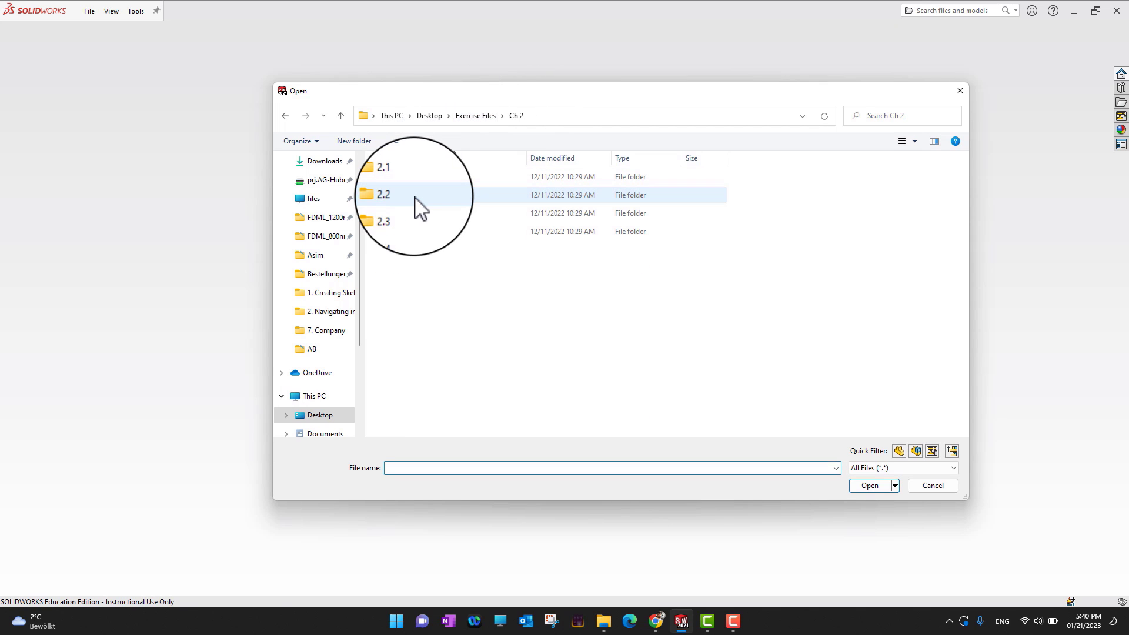
{"action": "left_click", "coordinate": [415, 196]}
{"action": "double_click", "coordinate": [415, 197]}
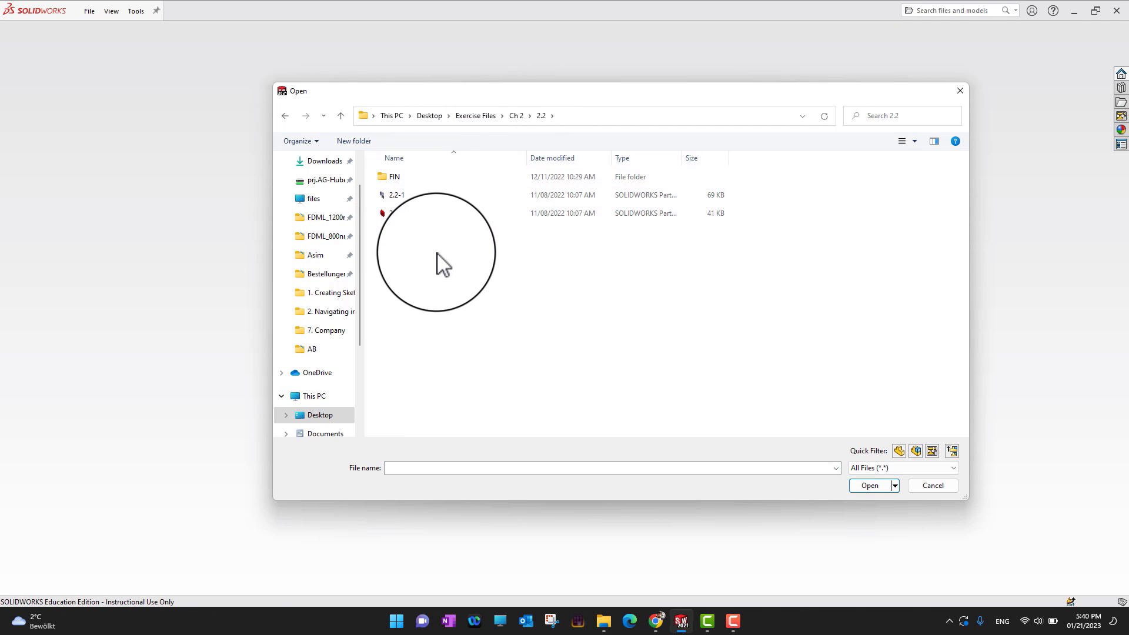
{"action": "double_click", "coordinate": [403, 196]}
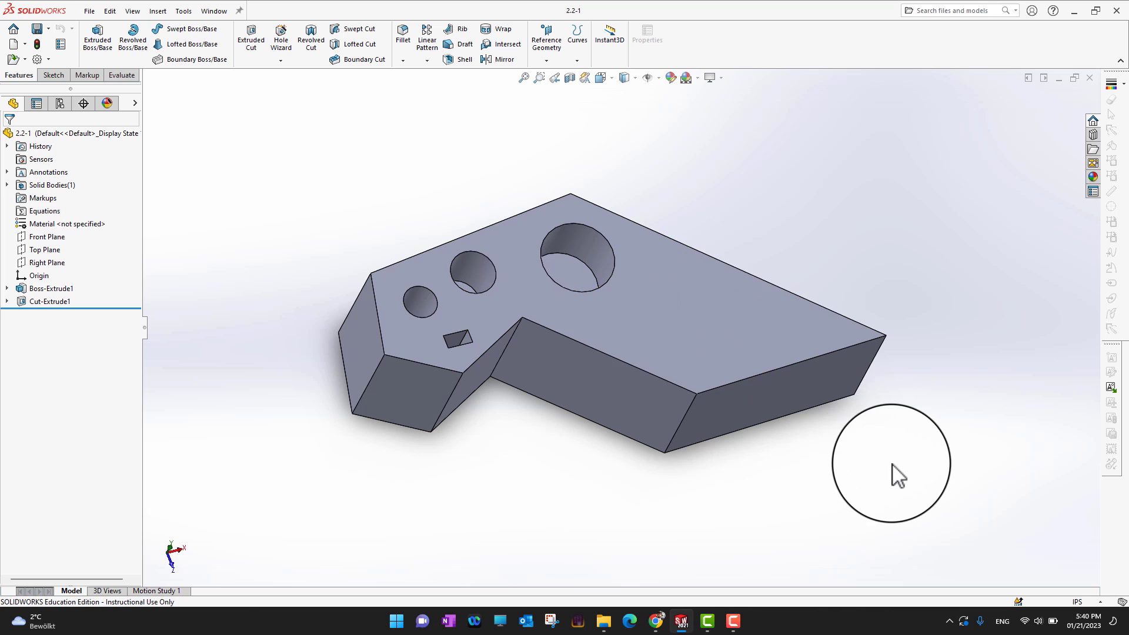
- Make a new assembly from the open part and place 2.2-1 at the assembly origin
{"action": "middle_click_drag", "start_coordinate": [895, 471], "coordinate": [867, 425]}
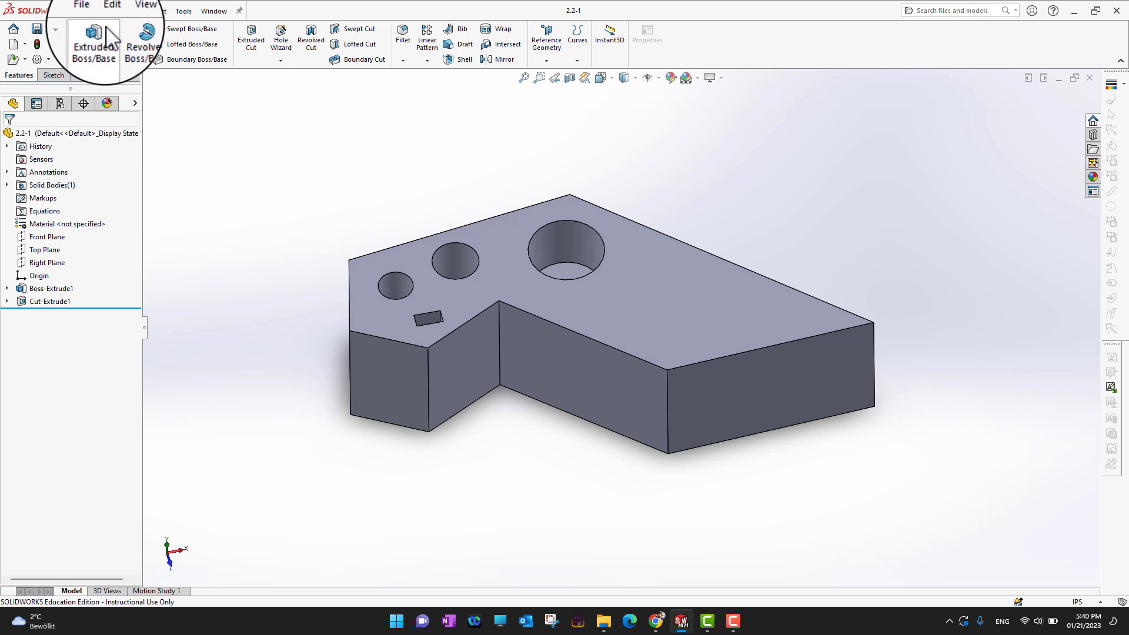
{"action": "left_click", "coordinate": [90, 12]}
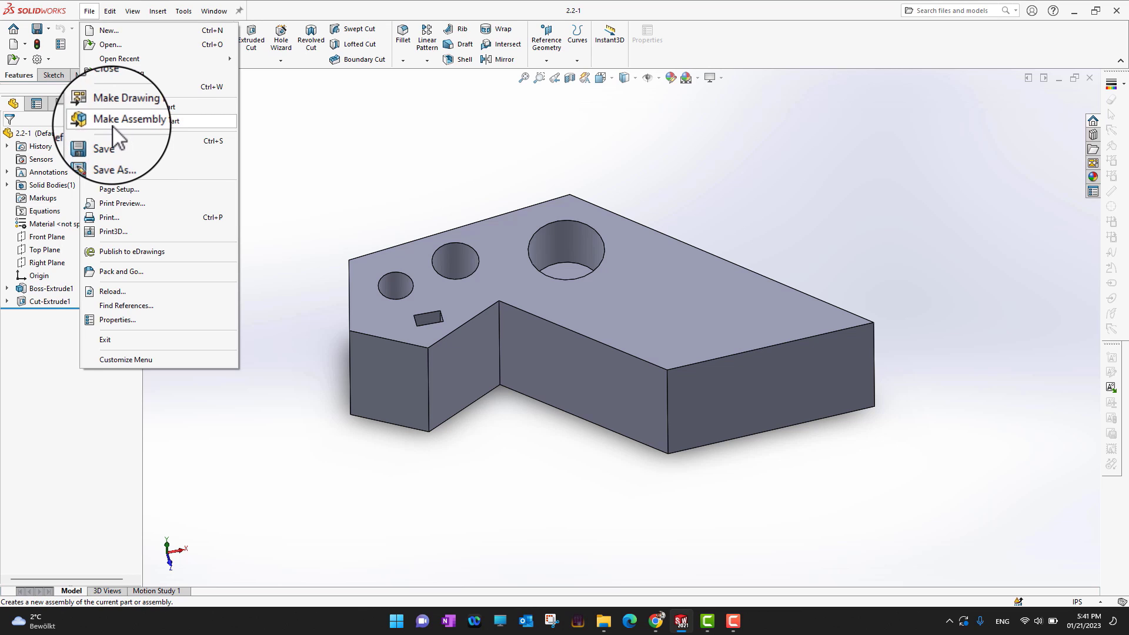
{"action": "left_click", "coordinate": [174, 122]}
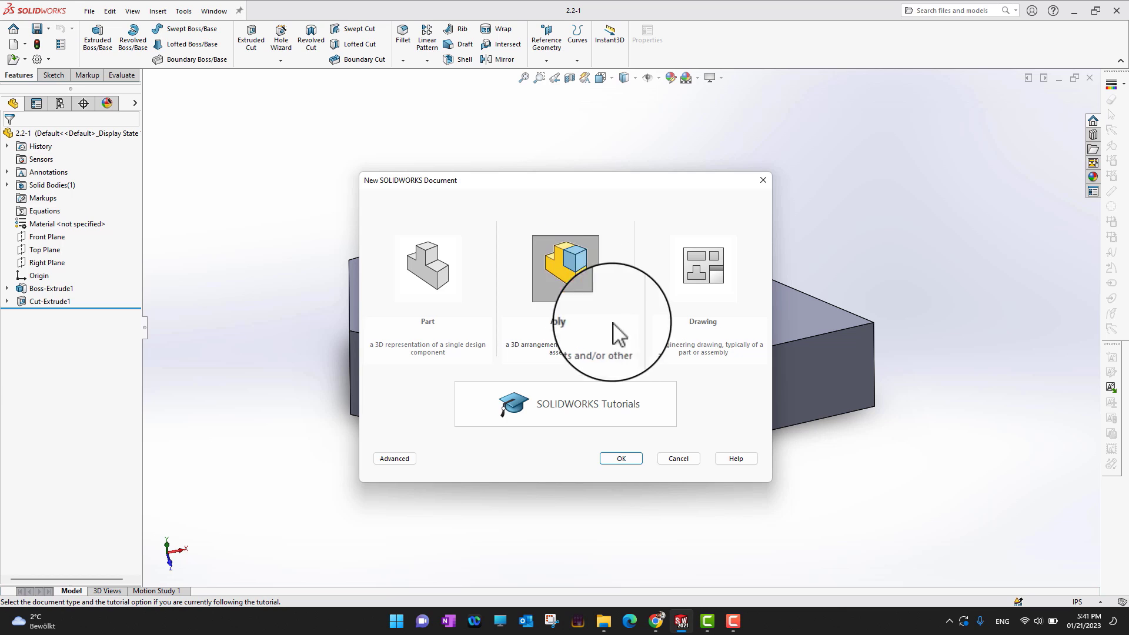
{"action": "left_click", "coordinate": [635, 462]}
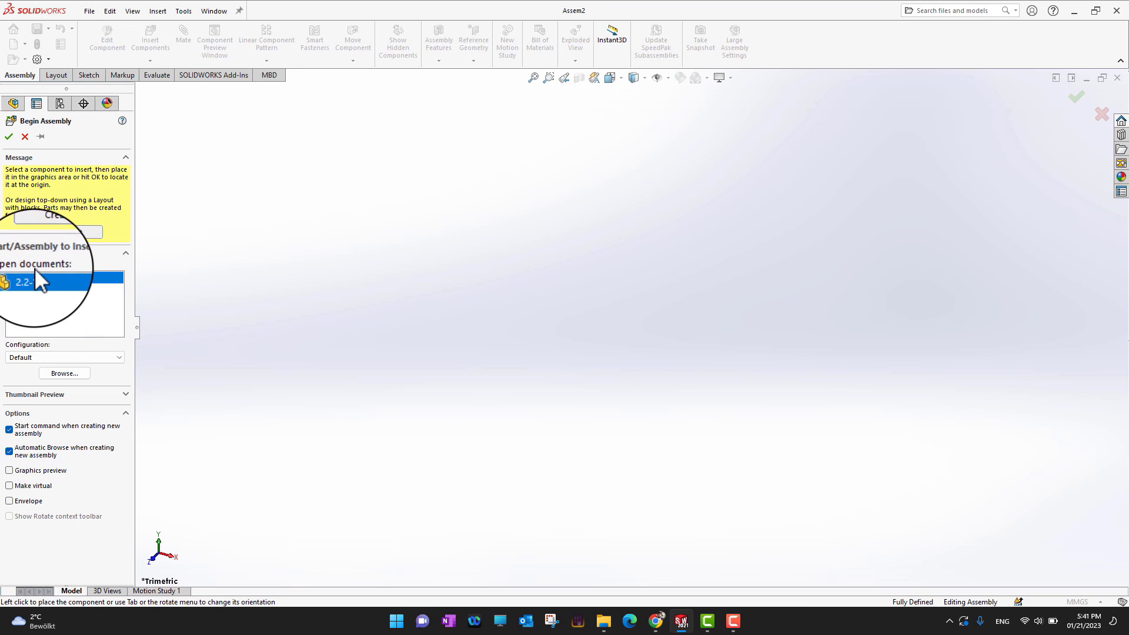
{"action": "left_click", "coordinate": [9, 136]}
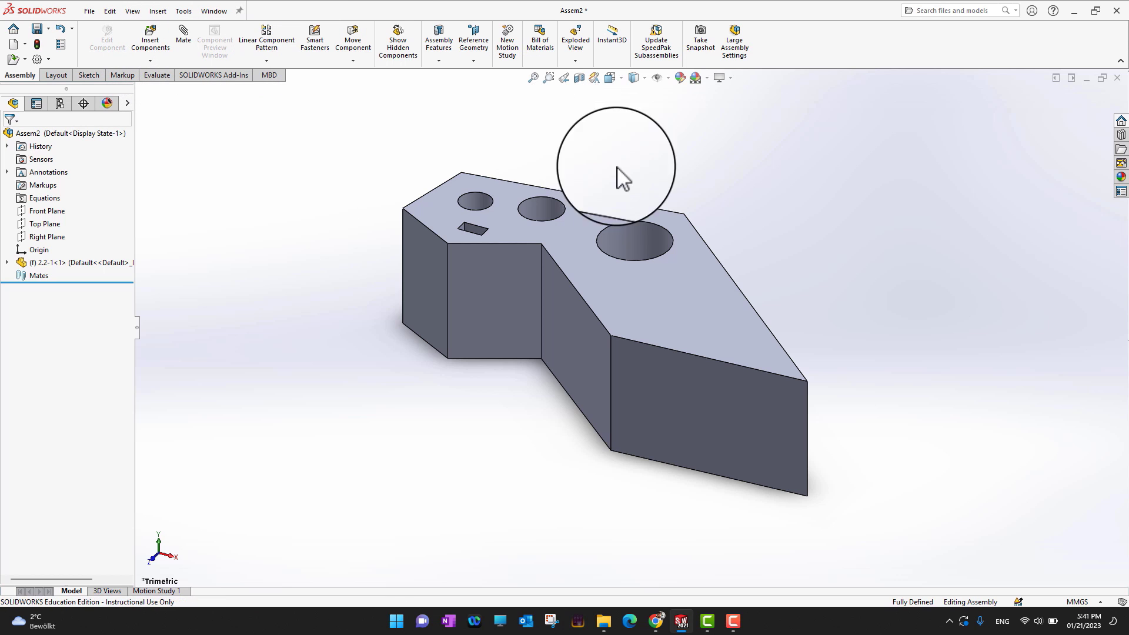
- Add a second instance of the 2.2-1 component beside the fixed one by copying it from the feature tree
{"action": "middle_click_drag", "start_coordinate": [245, 323], "coordinate": [257, 377]}
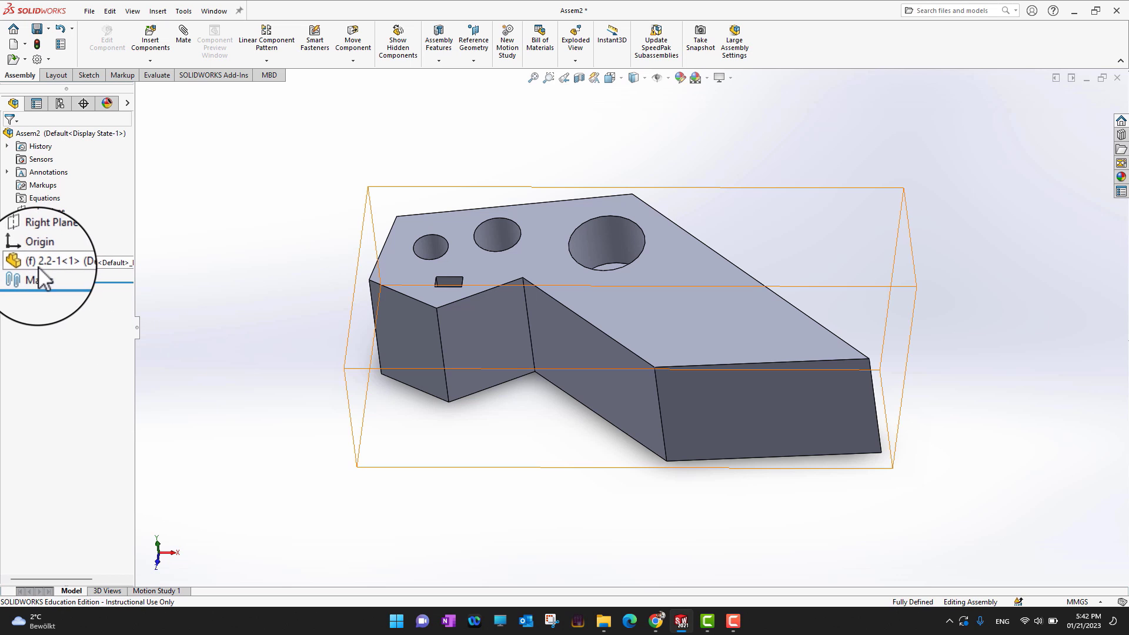
{"action": "left_click_drag", "start_coordinate": [35, 266], "coordinate": [885, 213], "text": "ctrl"}
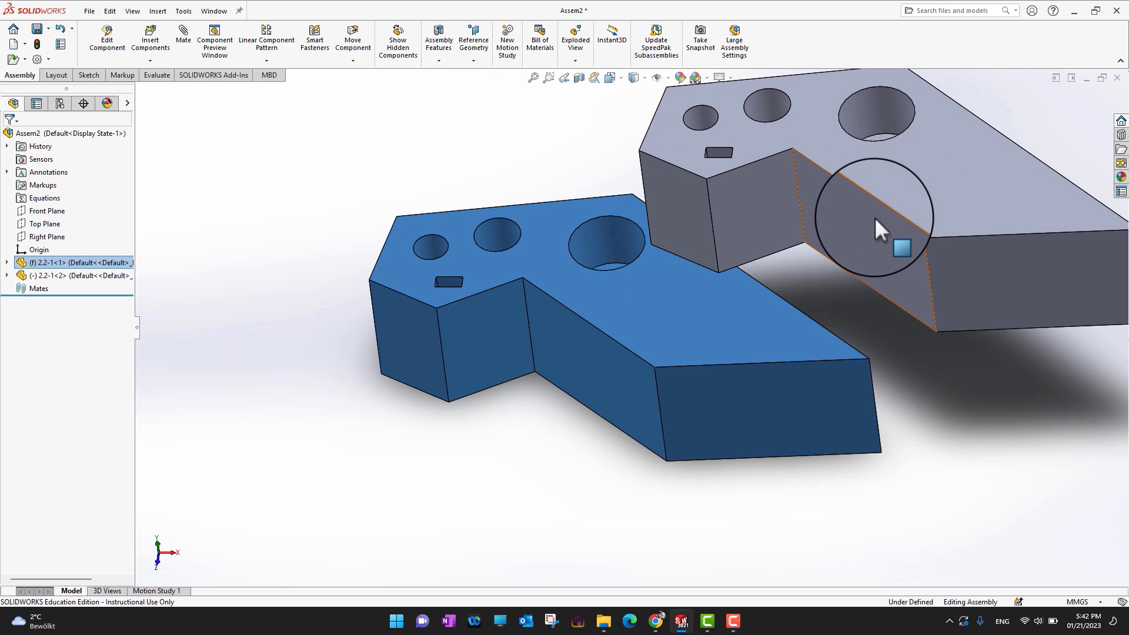
{"action": "scroll", "coordinate": [816, 238], "scroll_direction": "up", "scroll_amount": 3}
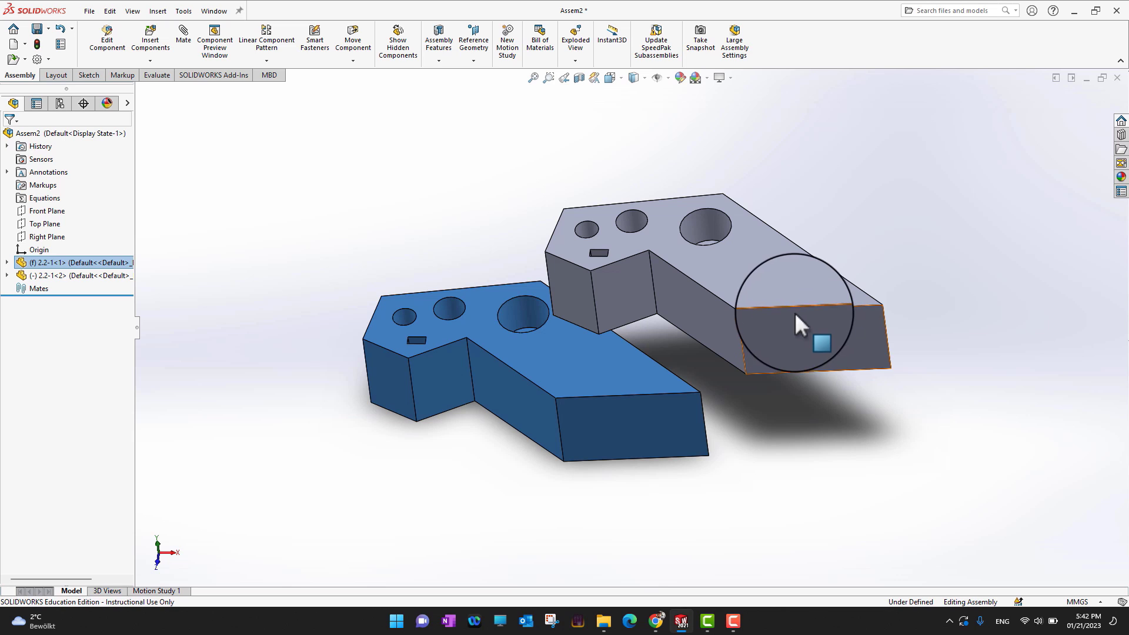
{"action": "left_click", "coordinate": [768, 281]}
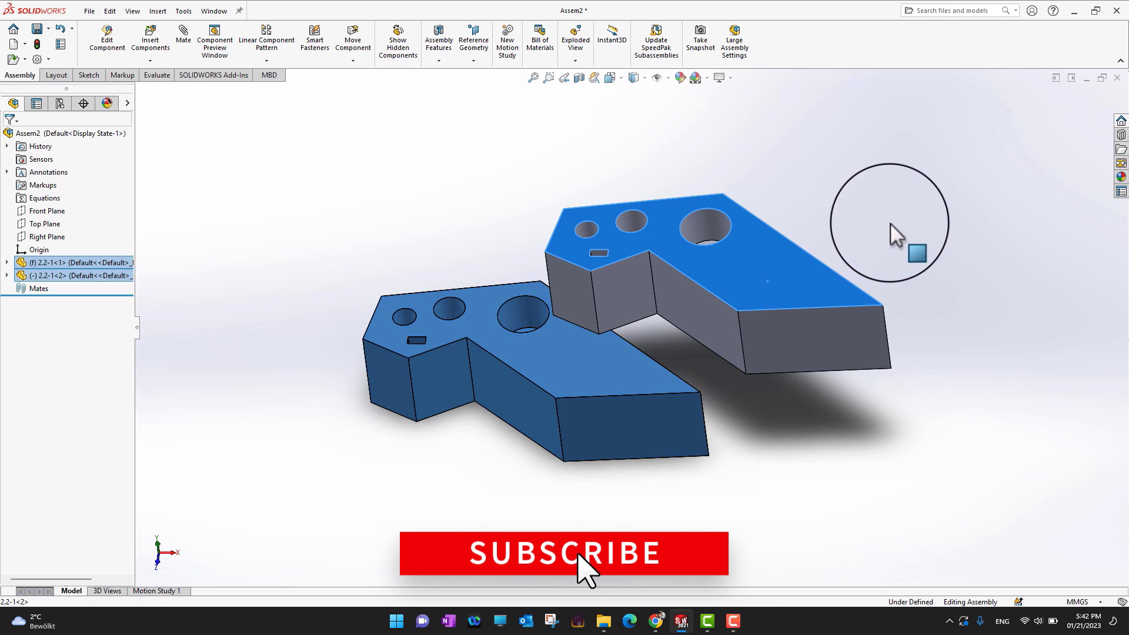
{"action": "left_click", "coordinate": [913, 245]}
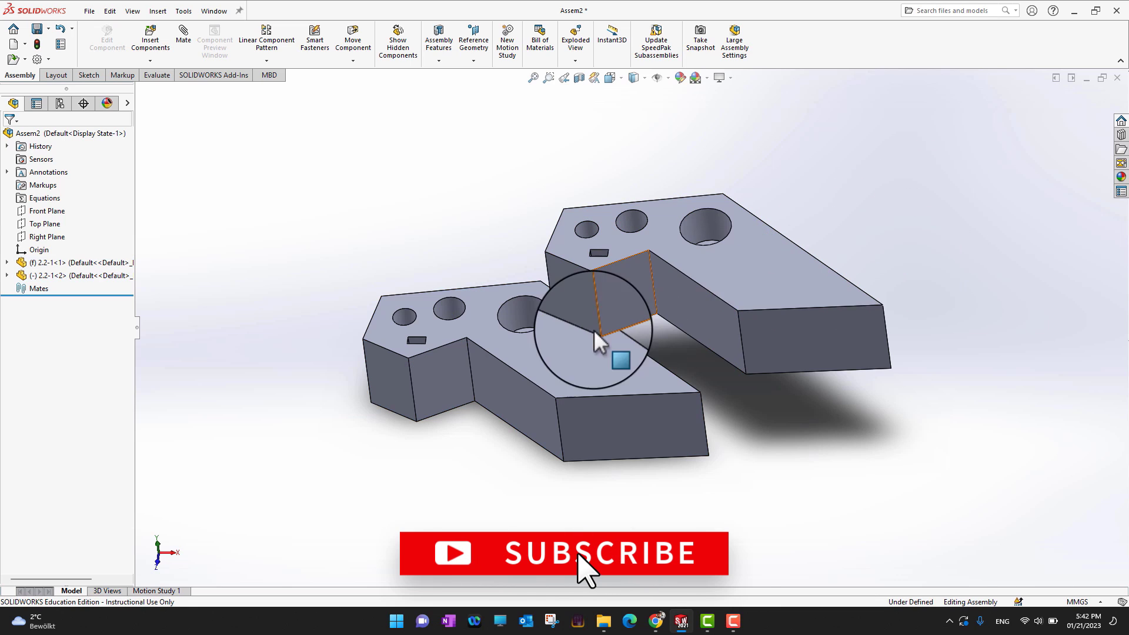
- Copy the second 2.2-1 instance in the graphics area to place a third instance behind it
{"action": "left_click_drag", "start_coordinate": [766, 283], "coordinate": [934, 210], "text": "ctrl"}
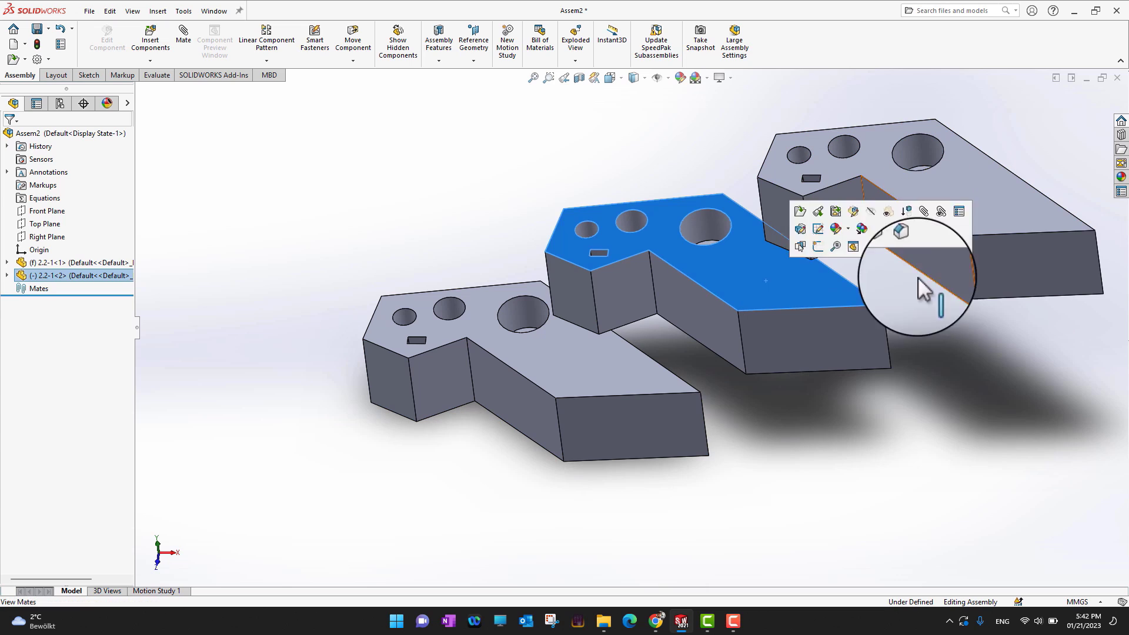
{"action": "left_click", "coordinate": [972, 433]}
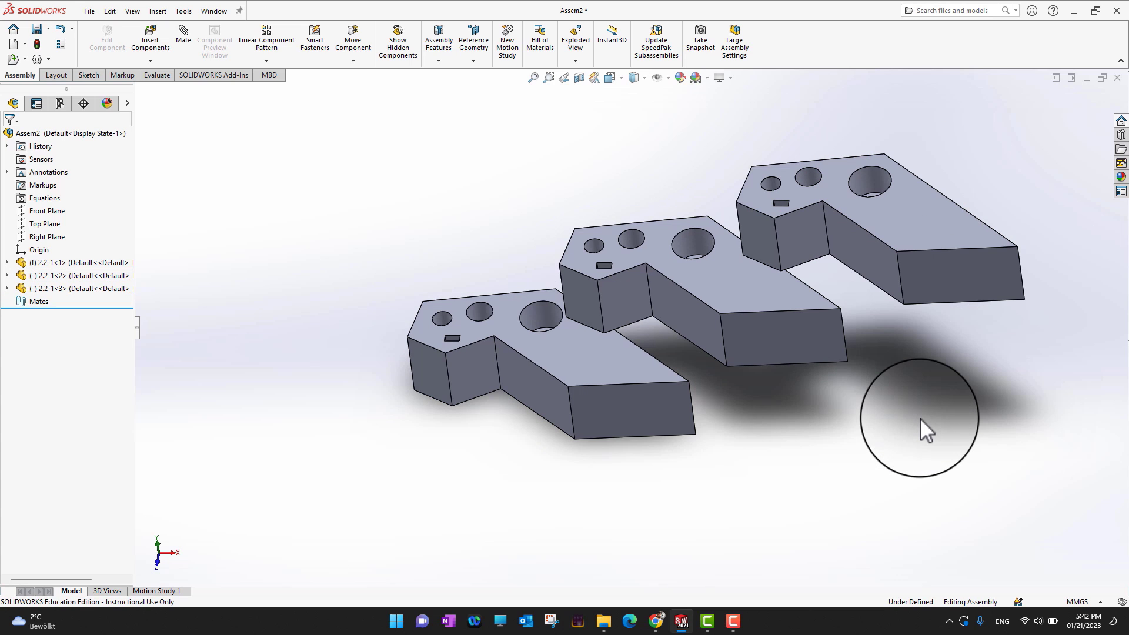
{"action": "key", "text": "f"}
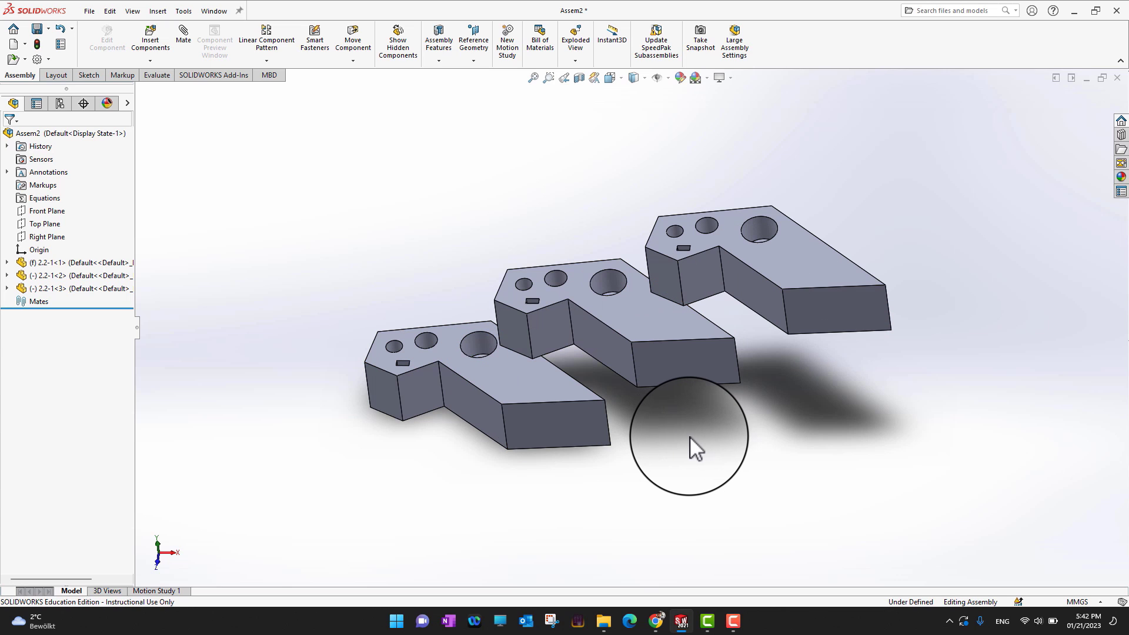
- Move the third 2.2-1 instance slightly and rotate it freely to a different orientation
{"action": "middle_click_drag", "start_coordinate": [674, 427], "coordinate": [685, 424]}
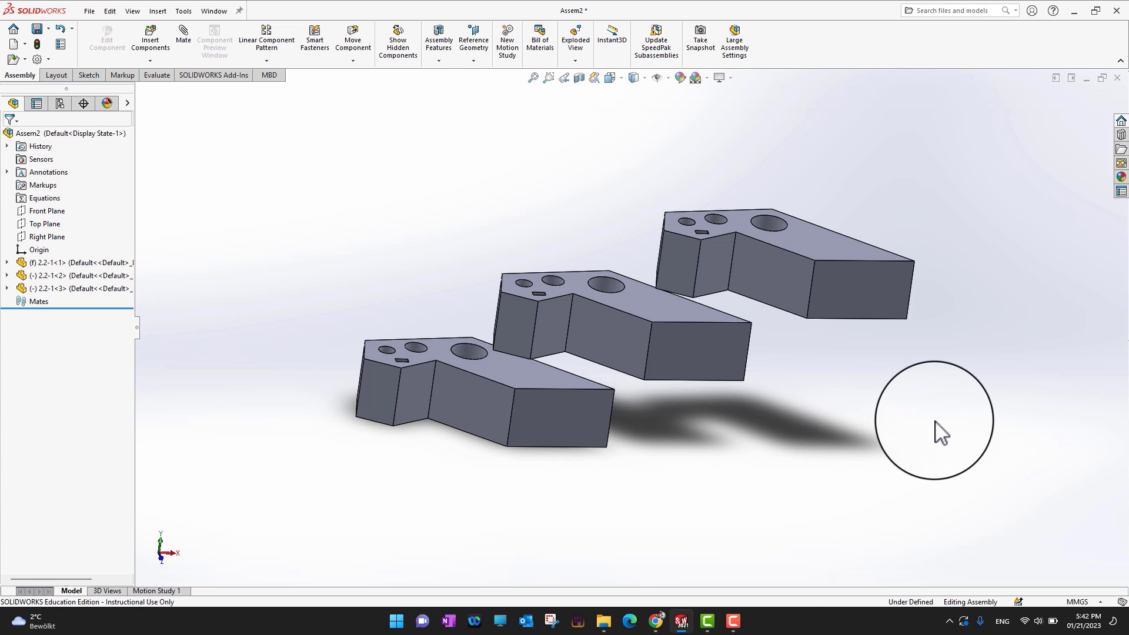
{"action": "middle_click_drag", "start_coordinate": [939, 435], "coordinate": [929, 505]}
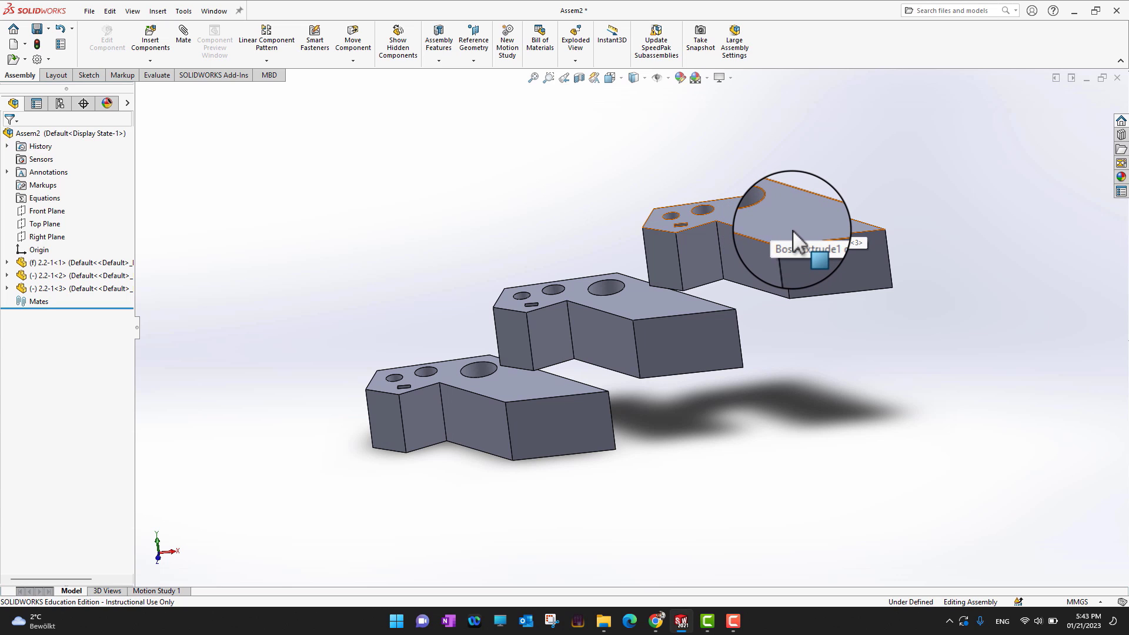
{"action": "left_click_drag", "start_coordinate": [804, 226], "coordinate": [779, 231]}
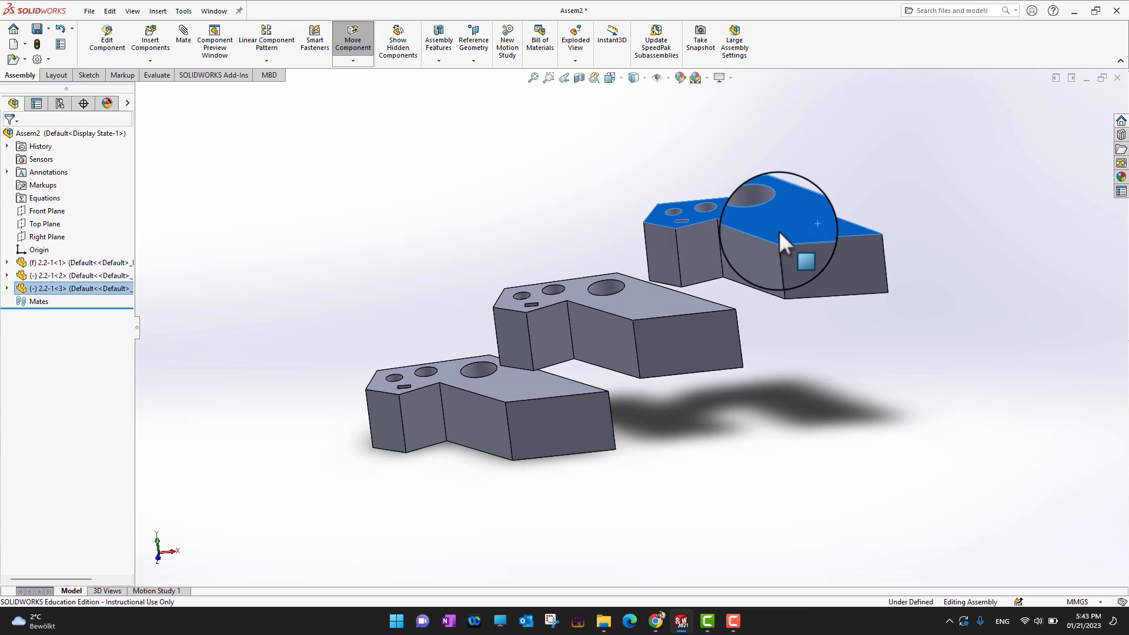
{"action": "mouse_move", "coordinate": [779, 231]}
{"action": "right_mouse_down"}
{"action": "mouse_move", "coordinate": [824, 231]}
{"action": "mouse_move", "coordinate": [826, 216]}
{"action": "mouse_move", "coordinate": [725, 242]}
{"action": "mouse_move", "coordinate": [903, 222]}
{"action": "mouse_move", "coordinate": [851, 260]}
{"action": "mouse_move", "coordinate": [813, 220]}
{"action": "mouse_move", "coordinate": [867, 185]}
{"action": "mouse_move", "coordinate": [775, 171]}
{"action": "mouse_move", "coordinate": [785, 203]}
{"action": "mouse_move", "coordinate": [775, 230]}
{"action": "mouse_move", "coordinate": [776, 210]}
{"action": "right_mouse_up"}
{"action": "key", "text": "Escape"}
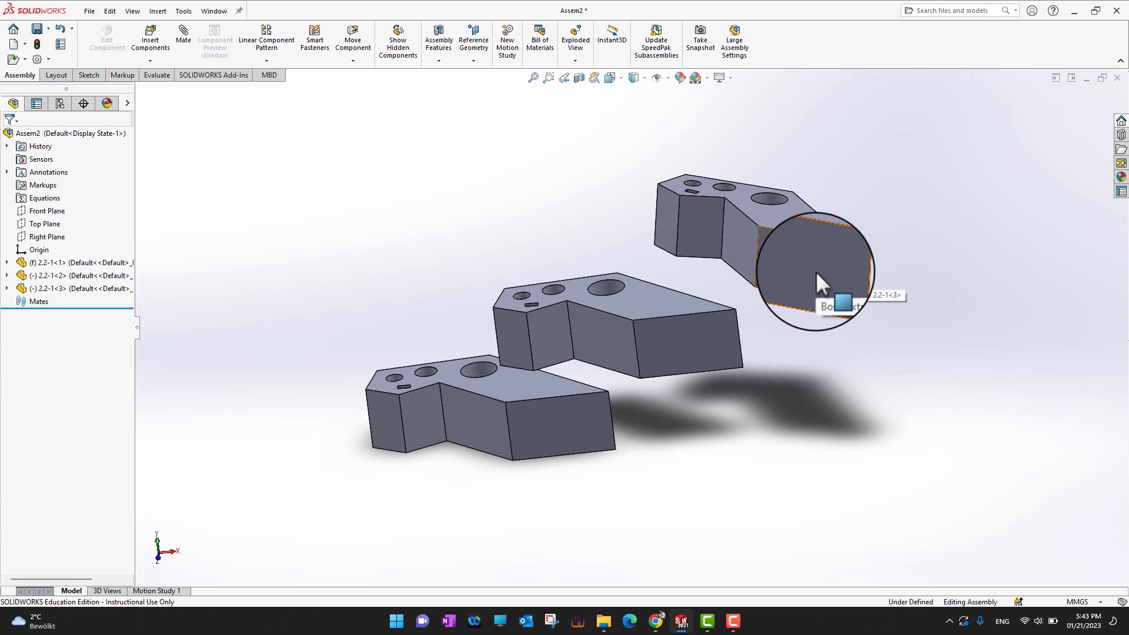
- Shift the rotated third instance and the middle instance slightly away from the fixed part
{"action": "middle_click_drag", "start_coordinate": [933, 295], "coordinate": [935, 319]}
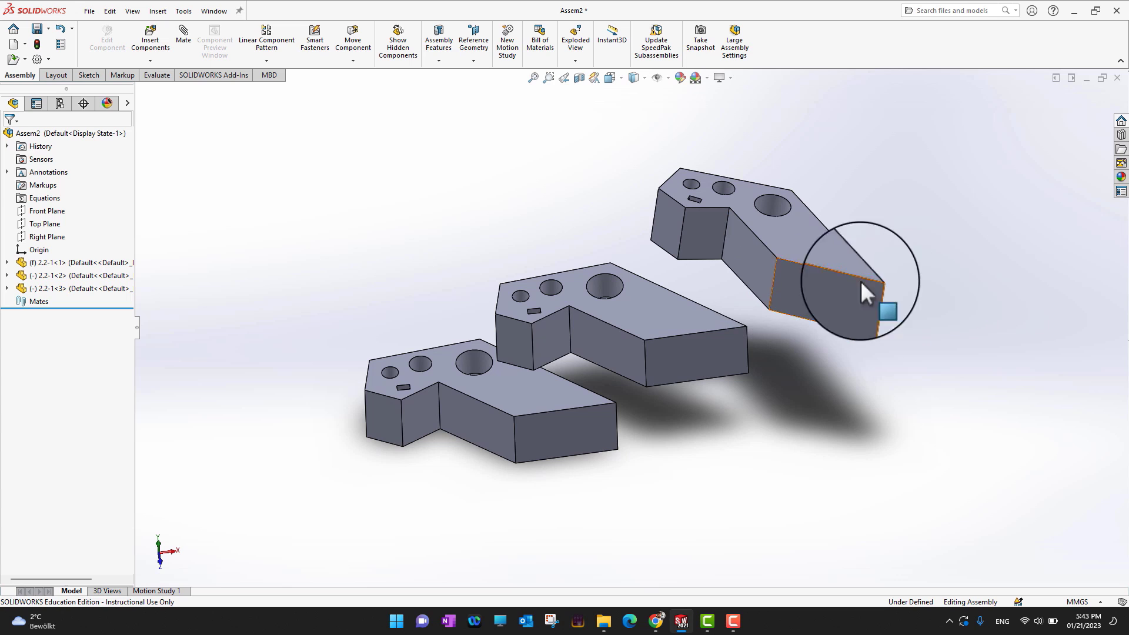
{"action": "mouse_move", "coordinate": [817, 290]}
{"action": "left_mouse_down"}
{"action": "mouse_move", "coordinate": [823, 271]}
{"action": "mouse_move", "coordinate": [757, 285]}
{"action": "mouse_move", "coordinate": [834, 264]}
{"action": "mouse_move", "coordinate": [619, 296]}
{"action": "mouse_move", "coordinate": [927, 268]}
{"action": "mouse_move", "coordinate": [566, 321]}
{"action": "mouse_move", "coordinate": [837, 261]}
{"action": "mouse_move", "coordinate": [671, 292]}
{"action": "mouse_move", "coordinate": [828, 272]}
{"action": "left_mouse_up"}
{"action": "left_click_drag", "start_coordinate": [712, 354], "coordinate": [700, 325]}
{"action": "left_click", "coordinate": [782, 465]}
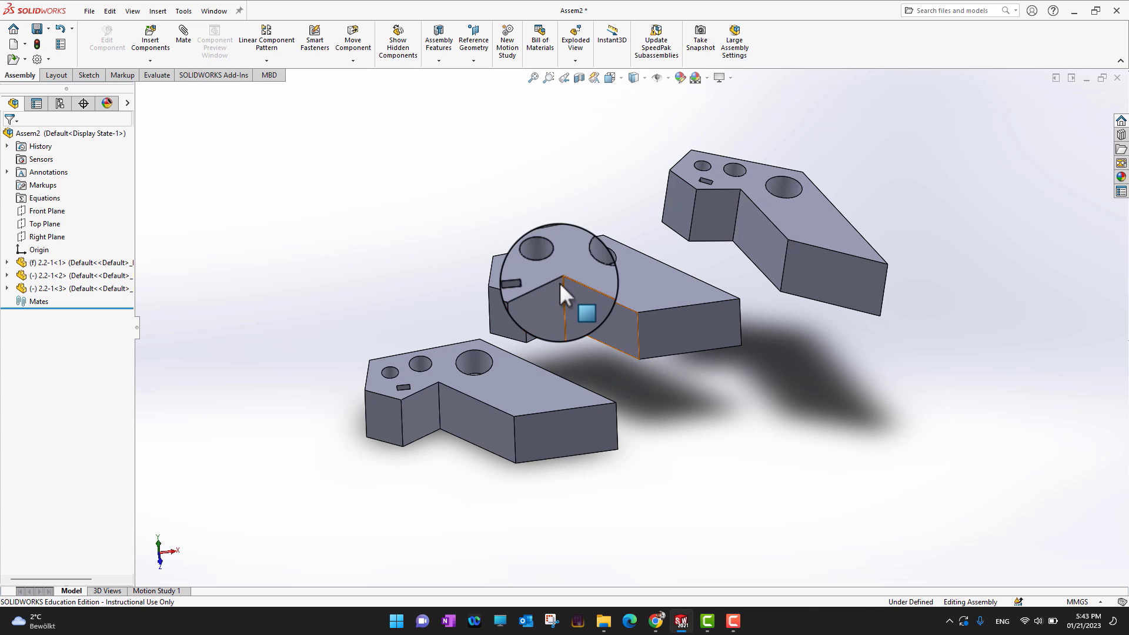
- Insert the 2.2-2 part from the Ch 2 exercise folder and place it behind the fixed 2.2-1 part
{"action": "left_click", "coordinate": [147, 41]}
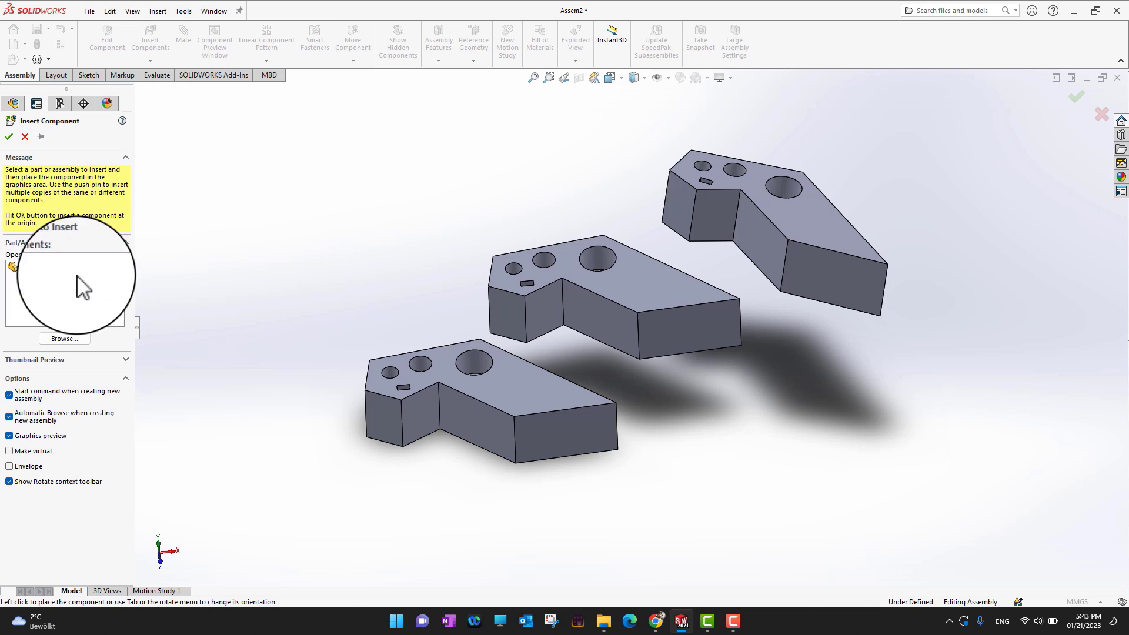
{"action": "left_click", "coordinate": [66, 340]}
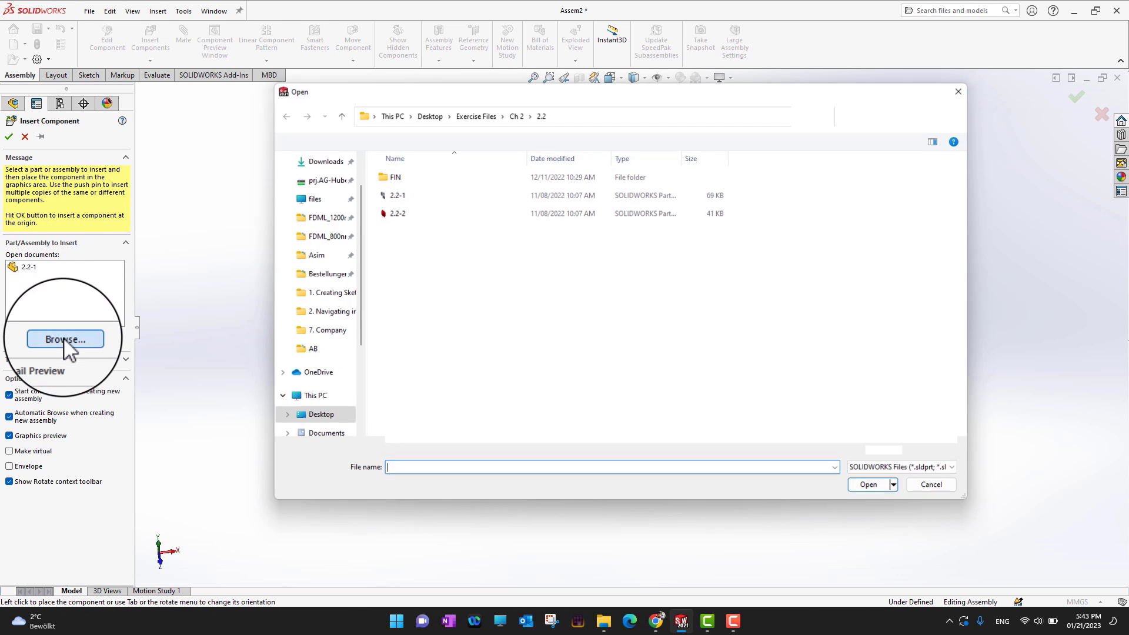
{"action": "double_click", "coordinate": [393, 214]}
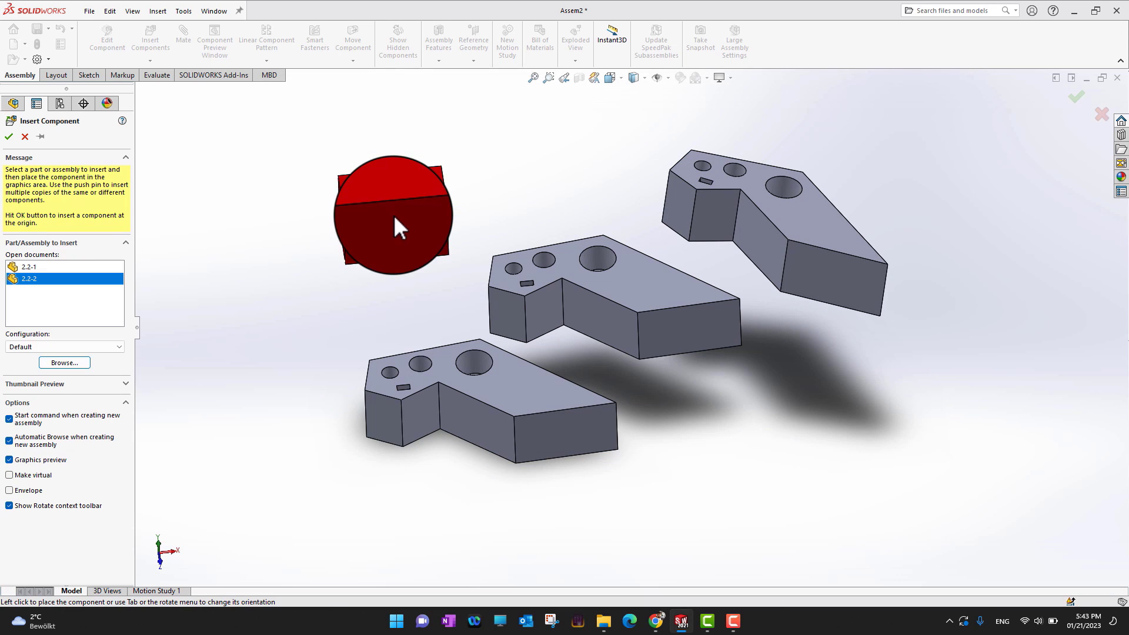
{"action": "left_click", "coordinate": [447, 193]}
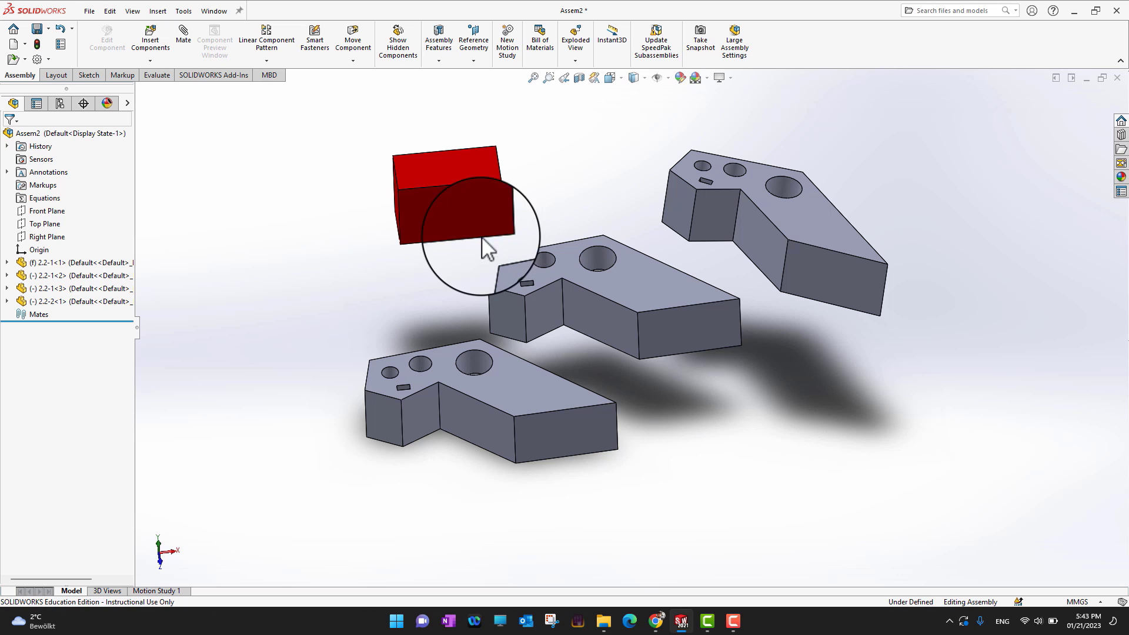
- Copy the red 2.2-2 block twice in the graphics area, placing one instance on each side of it
{"action": "left_click_drag", "start_coordinate": [457, 171], "coordinate": [609, 138], "text": "ctrl"}
{"action": "left_click_drag", "start_coordinate": [448, 188], "coordinate": [305, 189], "text": "ctrl"}
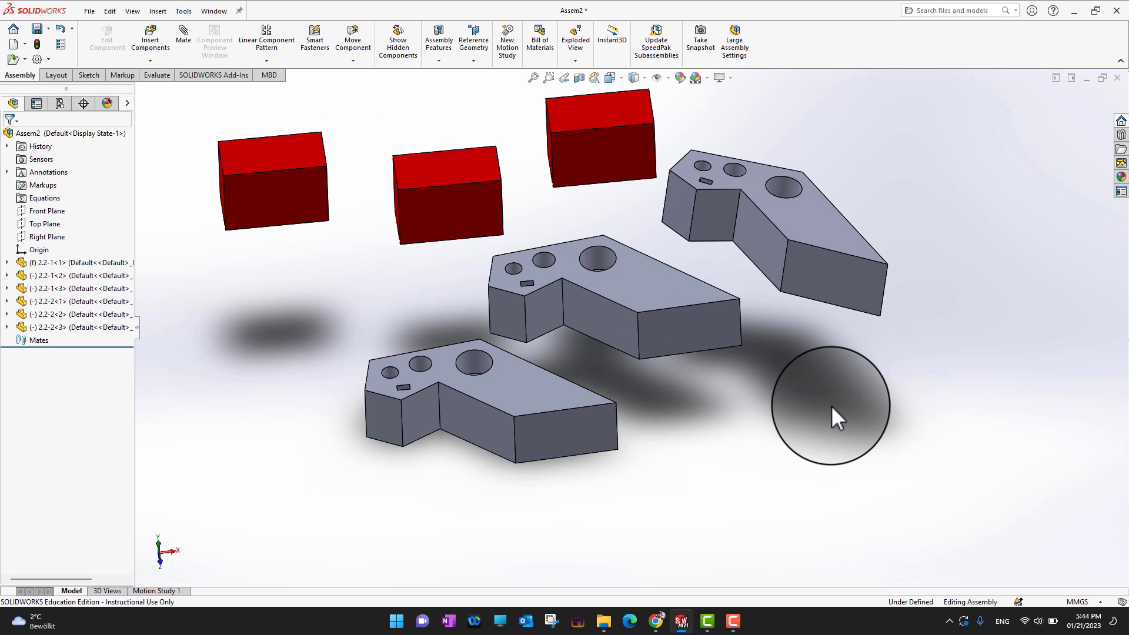
{"action": "mouse_move", "coordinate": [831, 404]}
{"action": "middle_mouse_down"}
{"action": "mouse_move", "coordinate": [845, 357]}
{"action": "mouse_move", "coordinate": [833, 396]}
{"action": "mouse_move", "coordinate": [813, 393]}
{"action": "middle_mouse_up"}
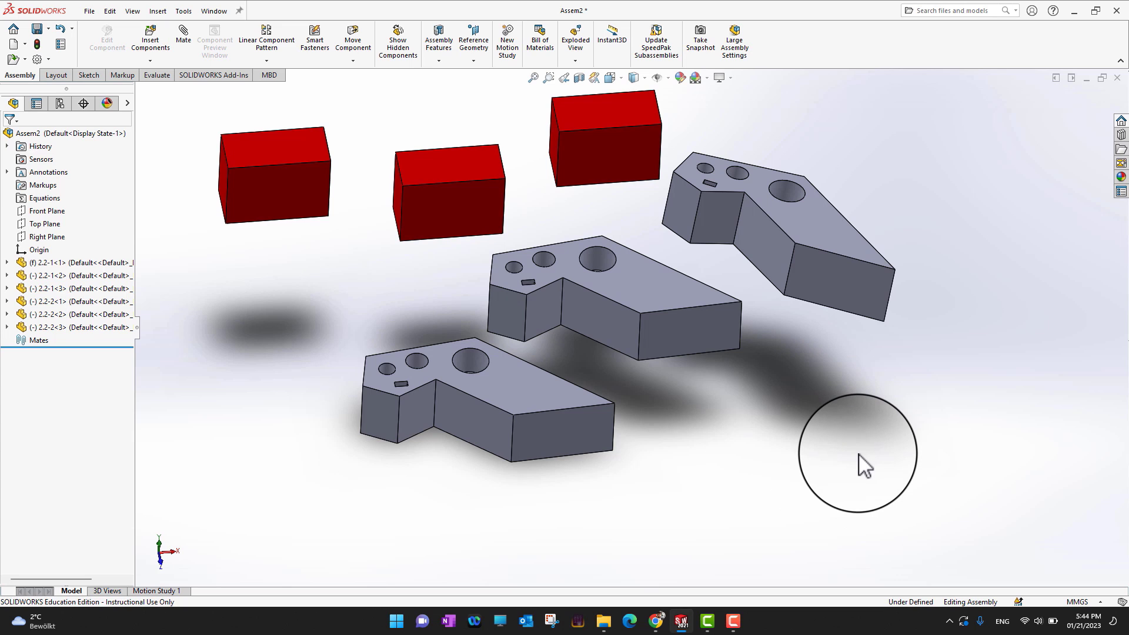
{"action": "mouse_move", "coordinate": [862, 466]}
{"action": "middle_mouse_down"}
{"action": "mouse_move", "coordinate": [857, 400]}
{"action": "mouse_move", "coordinate": [880, 463]}
{"action": "mouse_move", "coordinate": [865, 470]}
{"action": "middle_mouse_up"}
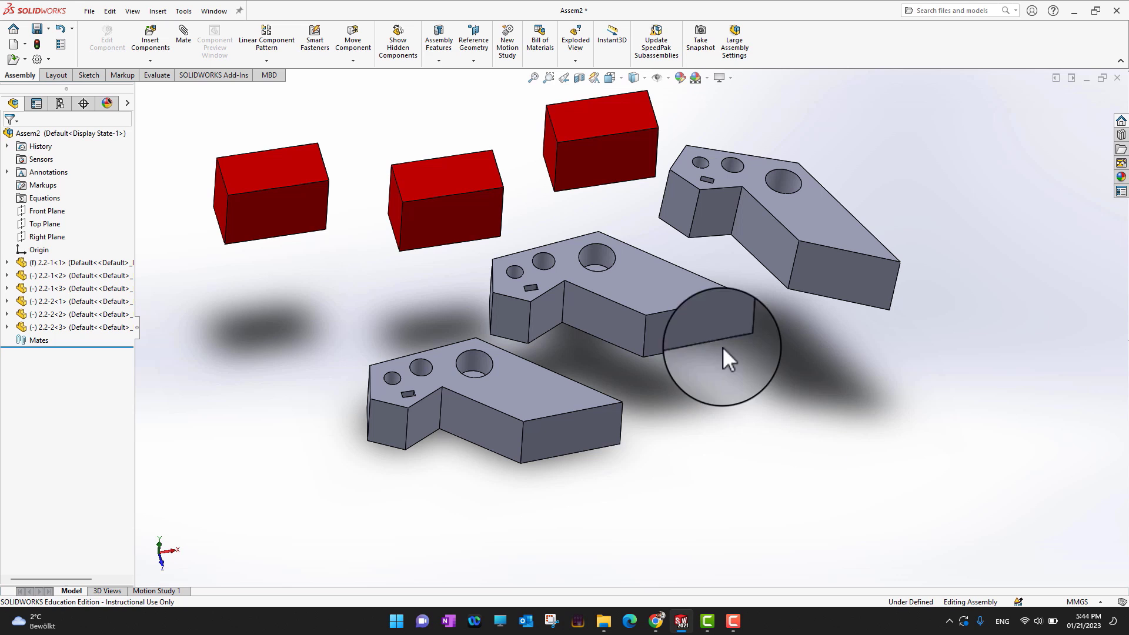
{"action": "left_click", "coordinate": [610, 257]}
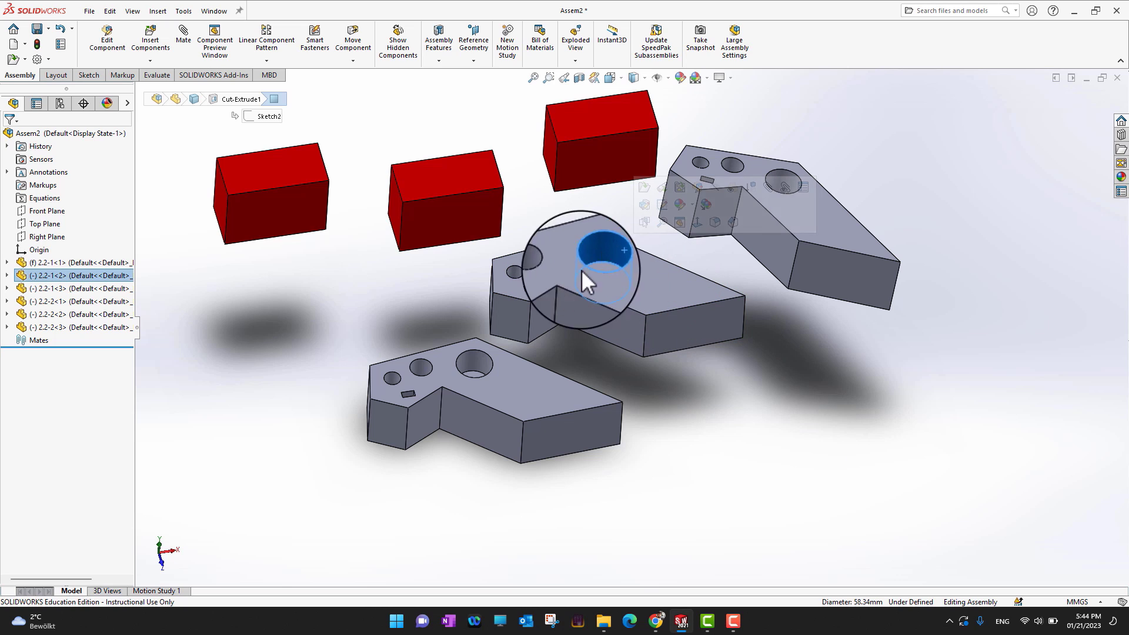
{"action": "left_click", "coordinate": [463, 362]}
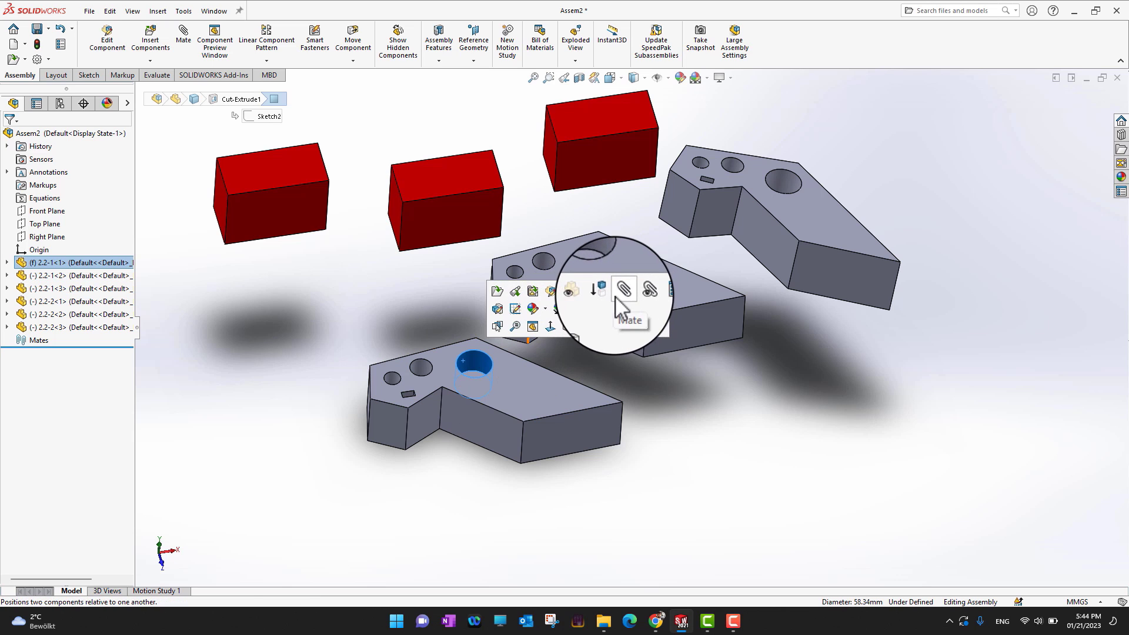
{"action": "left_click", "coordinate": [748, 422]}
{"action": "left_click", "coordinate": [609, 256]}
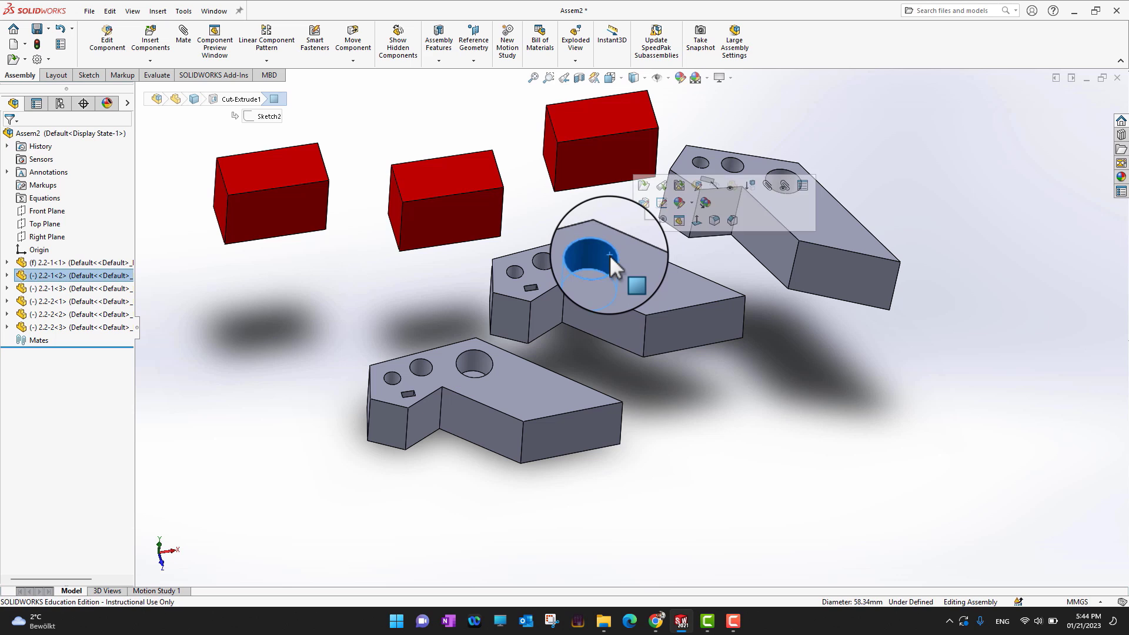
{"action": "left_click", "coordinate": [473, 360]}
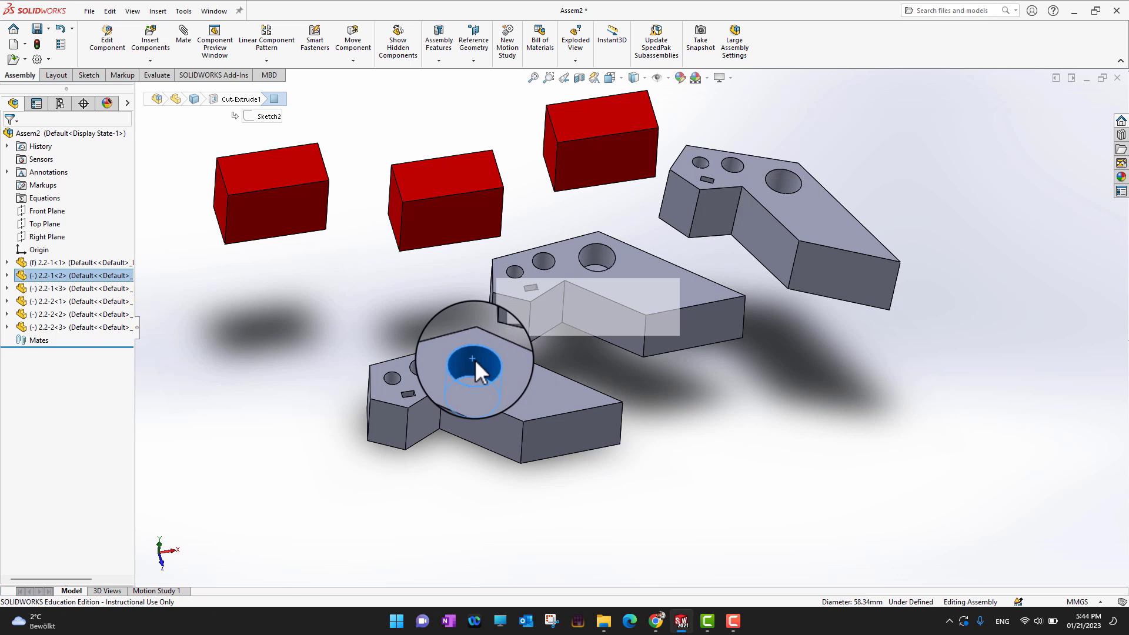
{"action": "left_click", "coordinate": [745, 439]}
- Add a concentric mate between the large holes of the second 2.2-1 instance and the fixed 2.2-1 part
{"action": "left_click", "coordinate": [184, 40]}
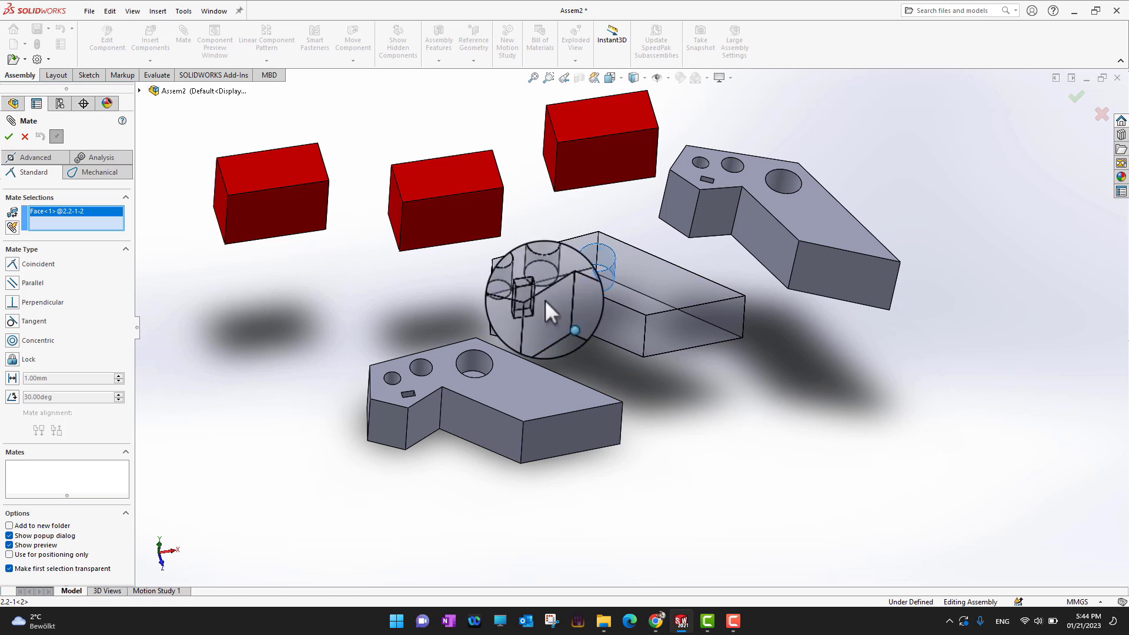
{"action": "left_click", "coordinate": [481, 358]}
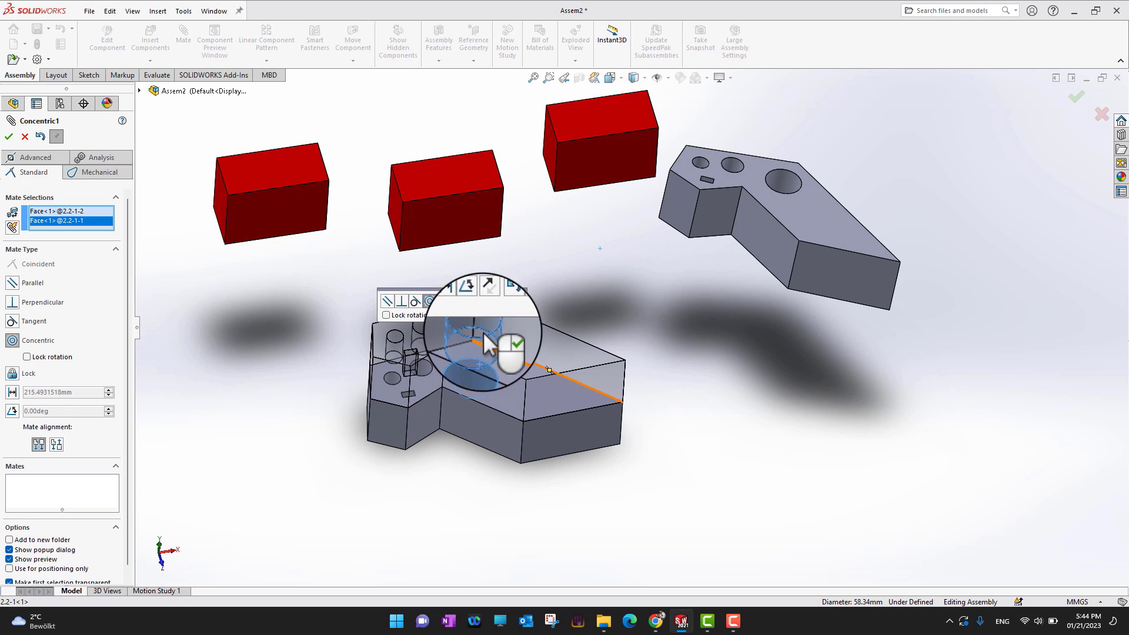
{"action": "left_click", "coordinate": [10, 137]}
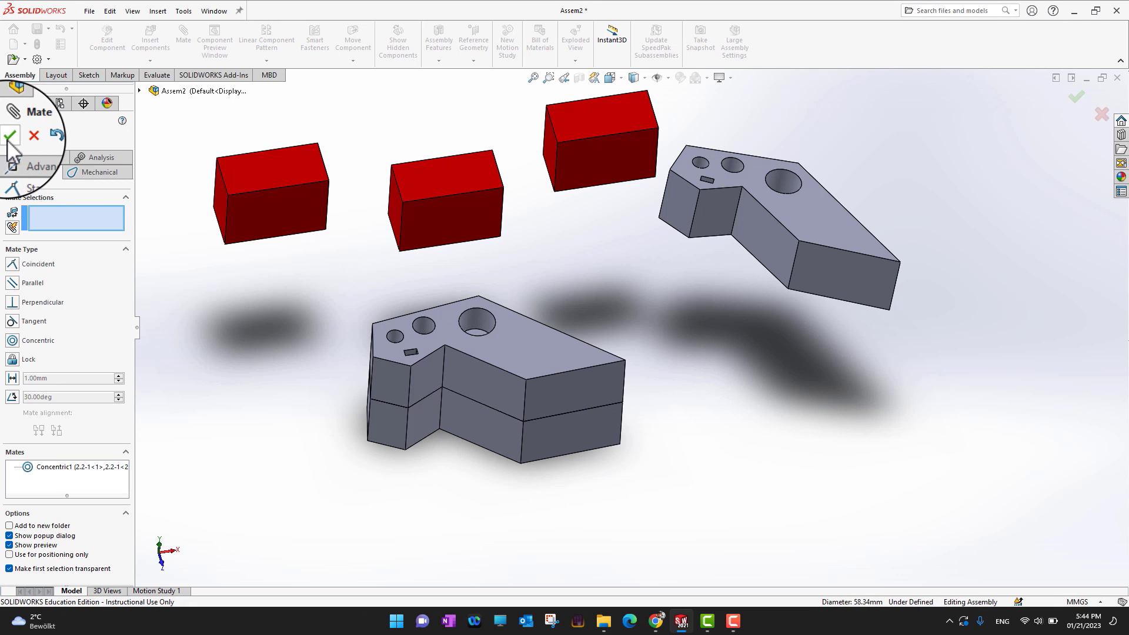
{"action": "left_click", "coordinate": [9, 137]}
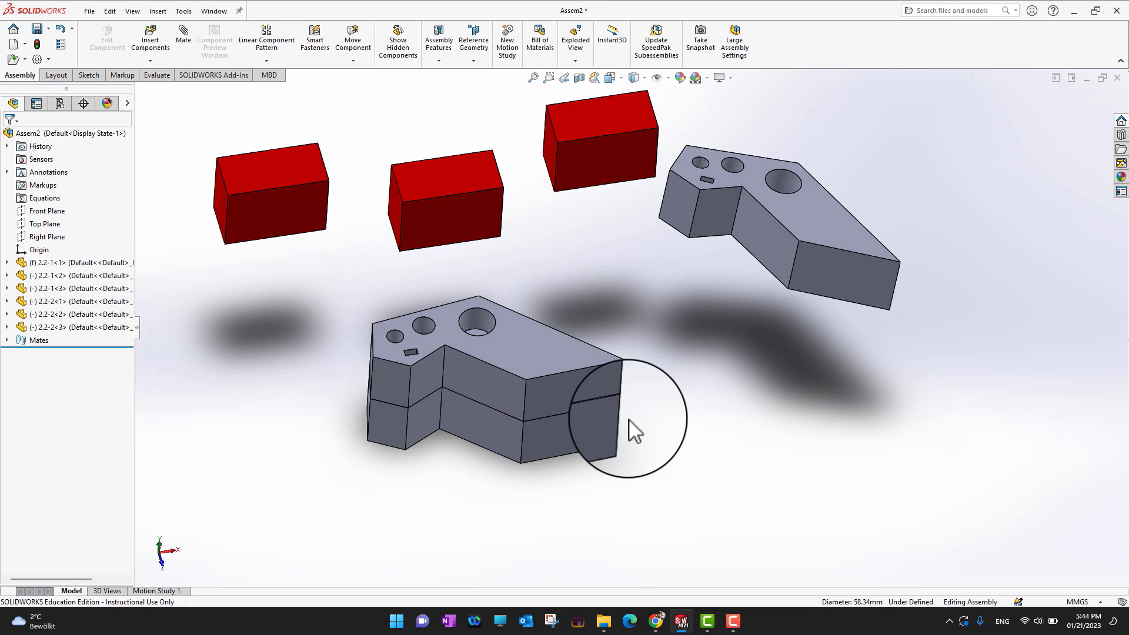
- Move the second 2.2-1 instance up along the shared hole axis and turn it slightly to test its remaining freedom
{"action": "left_click_drag", "start_coordinate": [559, 380], "coordinate": [507, 367]}
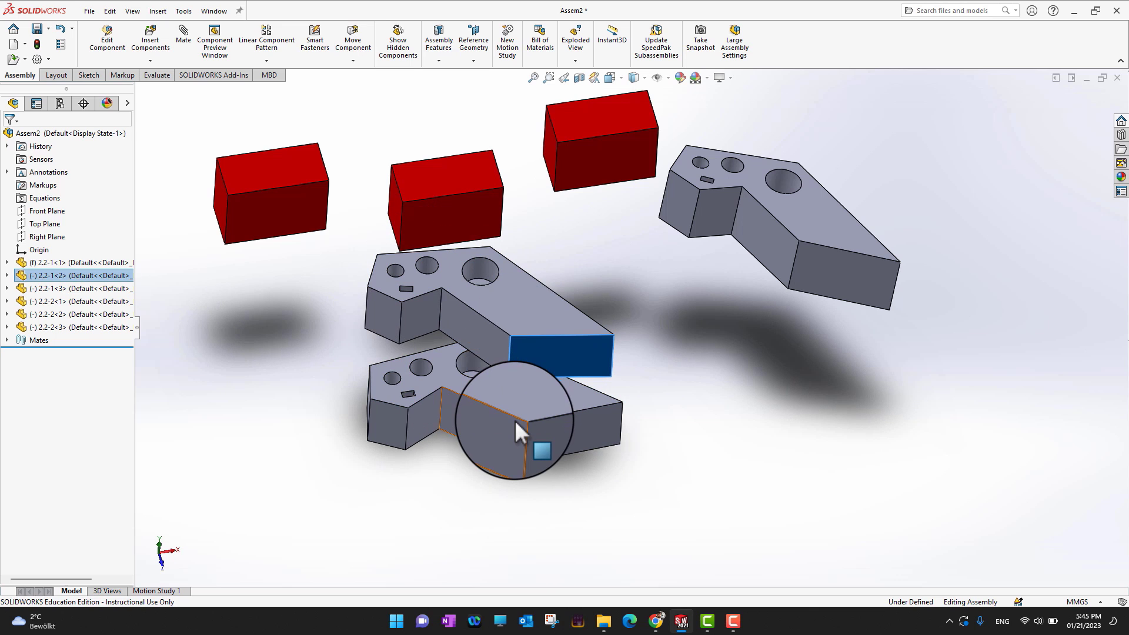
{"action": "scroll", "coordinate": [514, 420], "scroll_direction": "up", "scroll_amount": 3}
{"action": "scroll", "coordinate": [553, 488], "scroll_direction": "down", "scroll_amount": 4}
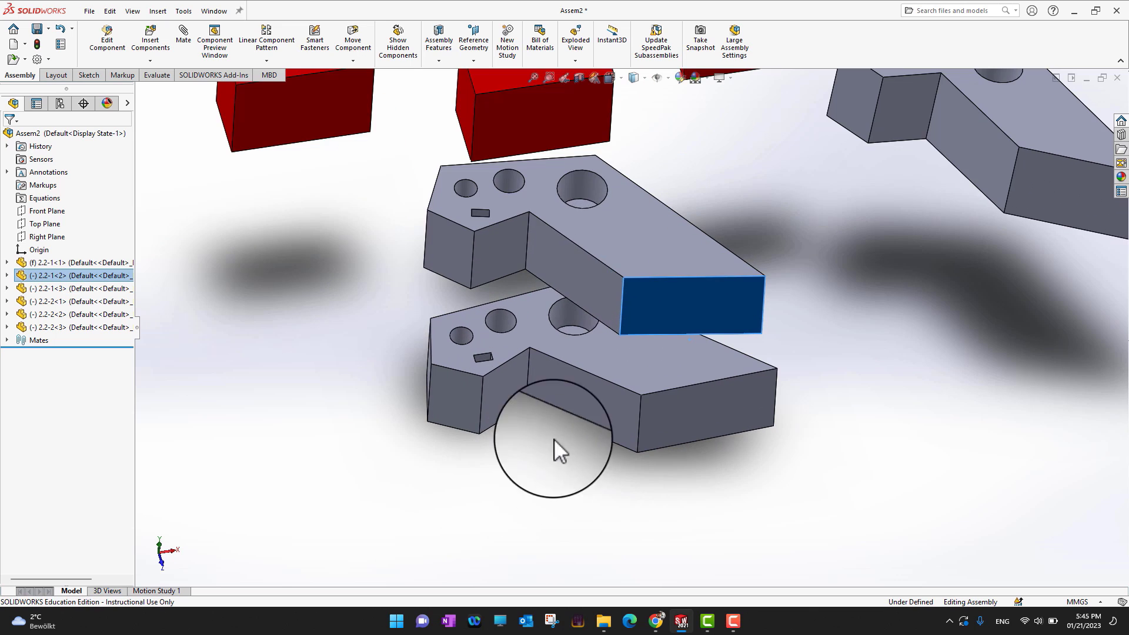
{"action": "left_click_drag", "start_coordinate": [687, 294], "coordinate": [776, 250]}
{"action": "left_click_drag", "start_coordinate": [686, 242], "coordinate": [573, 329]}
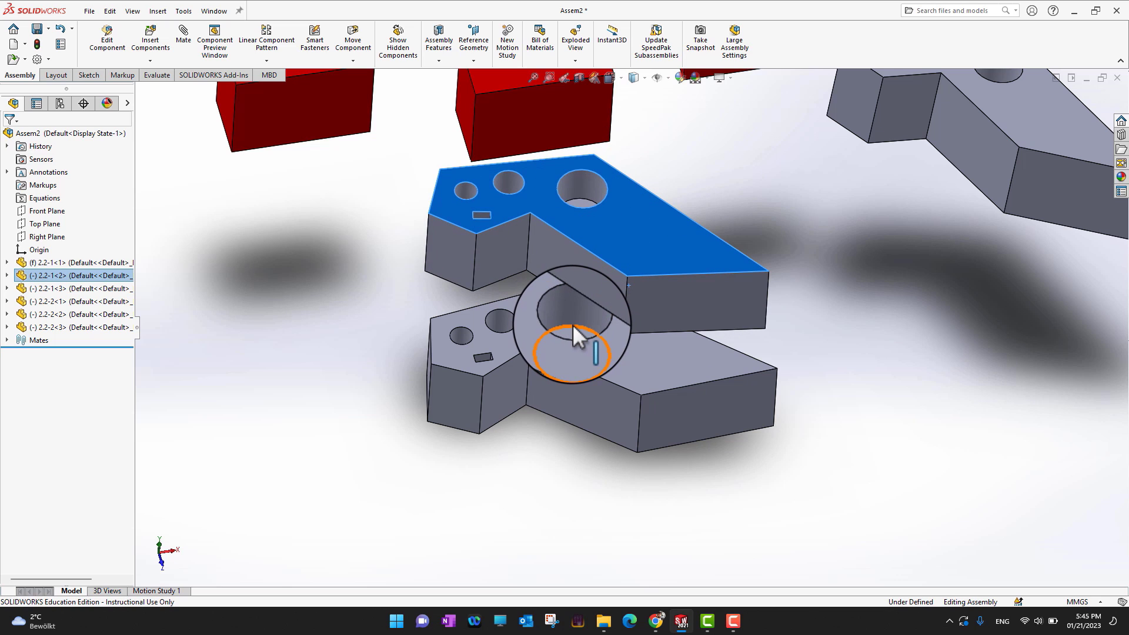
{"action": "left_click", "coordinate": [856, 296]}
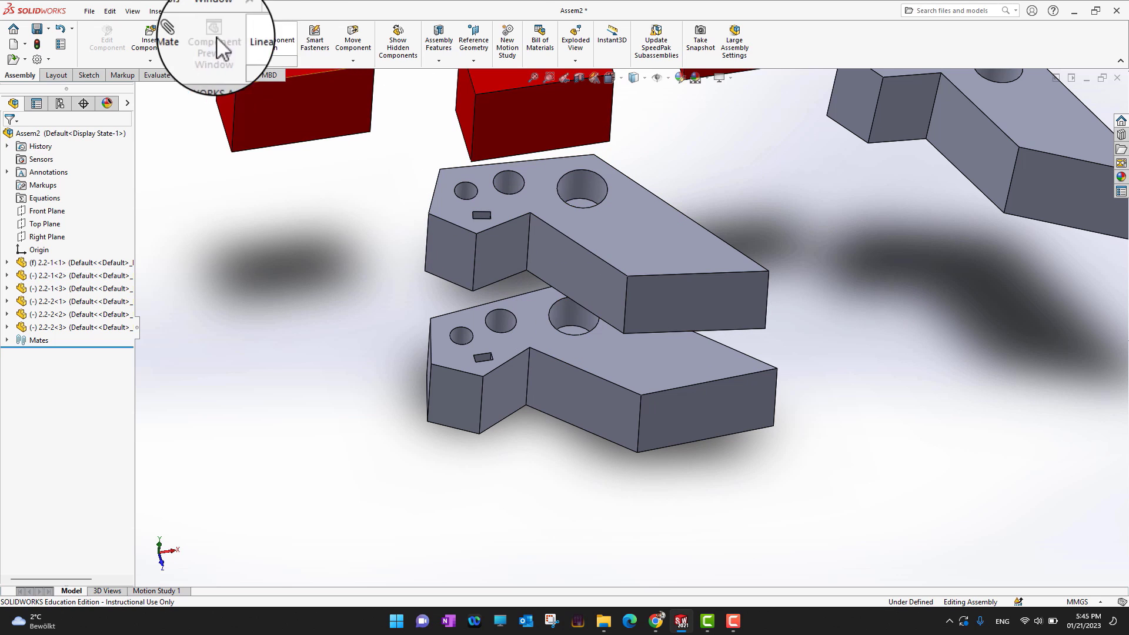
- Add a coincident mate between the wide end faces of the second 2.2-1 instance and the fixed part
{"action": "left_click", "coordinate": [191, 55]}
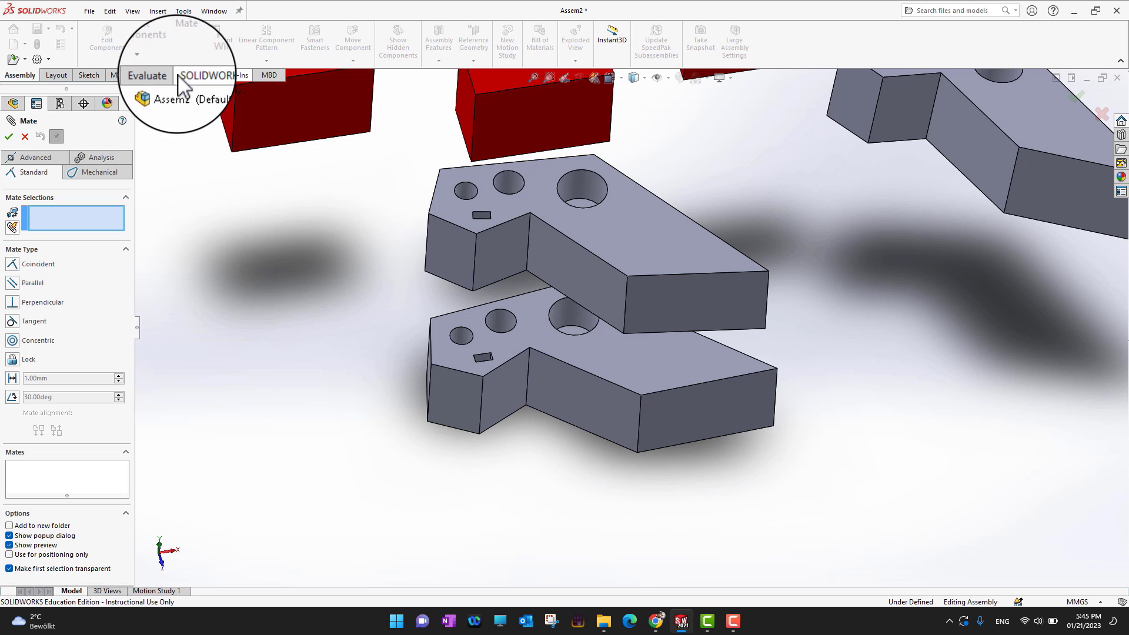
{"action": "left_click", "coordinate": [680, 301]}
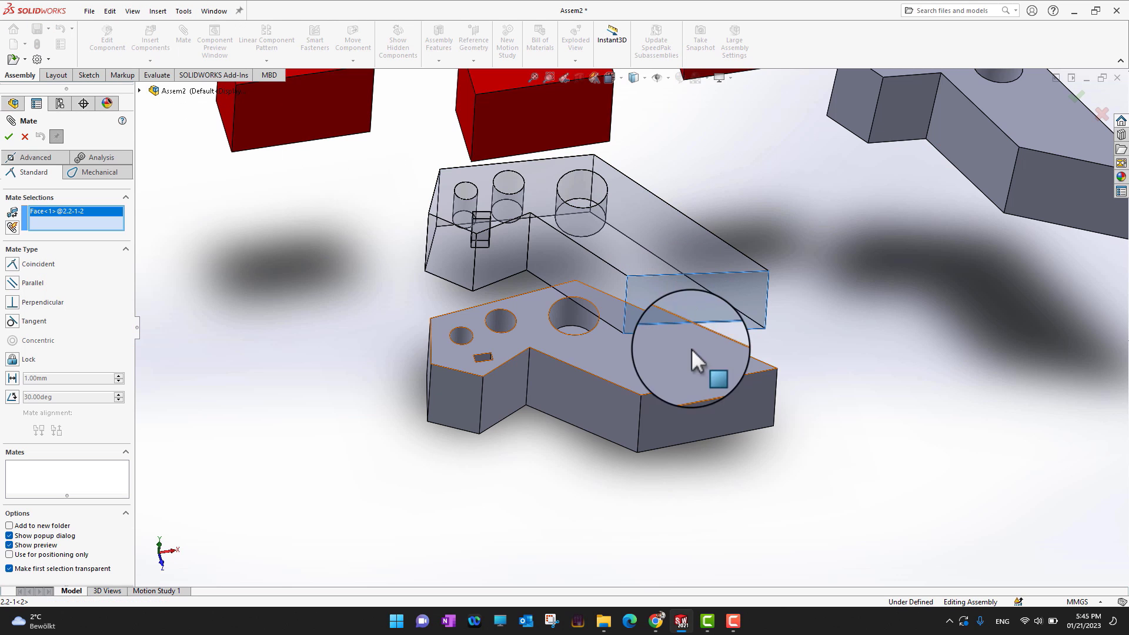
{"action": "left_click", "coordinate": [697, 405]}
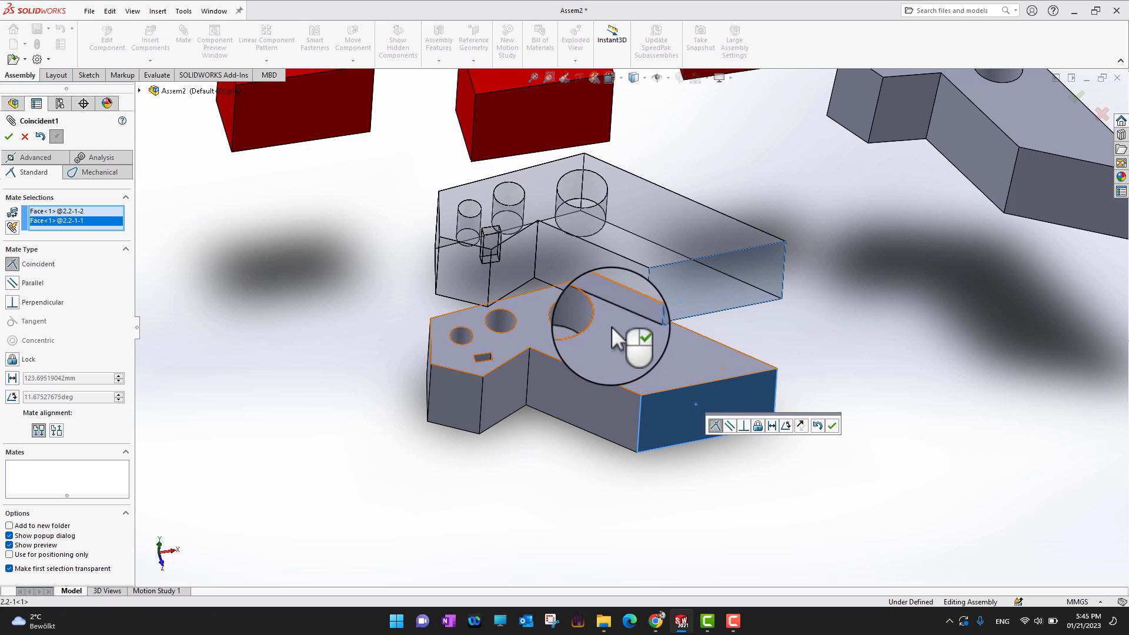
{"action": "left_click", "coordinate": [10, 137]}
{"action": "left_click", "coordinate": [11, 138]}
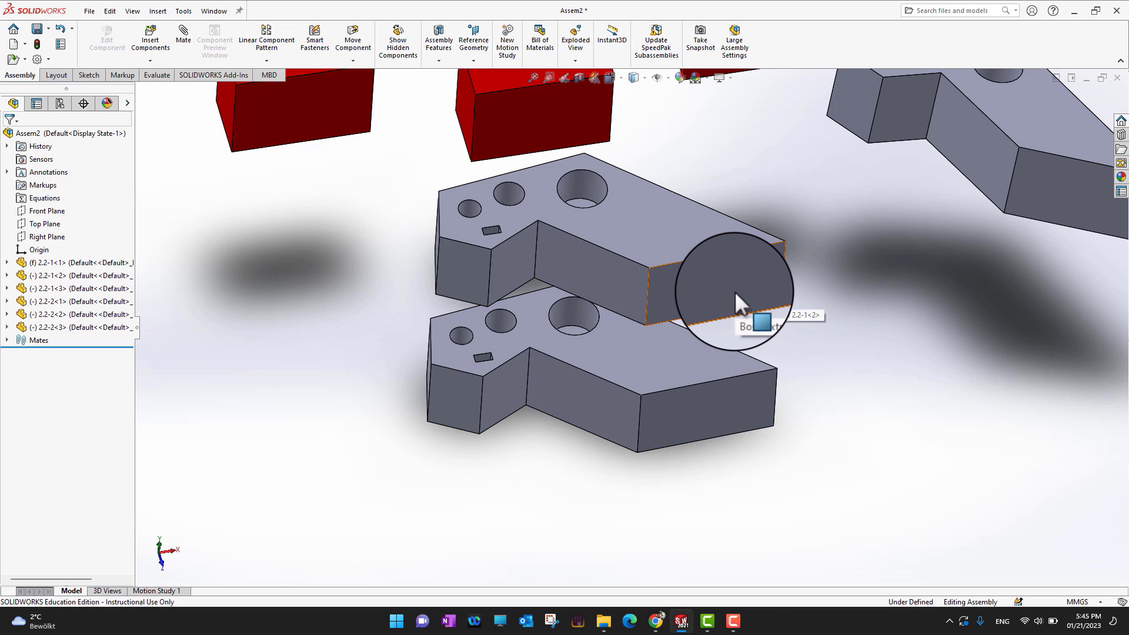
- Raise the second 2.2-1 instance farther above the fixed part to test its remaining vertical freedom
{"action": "left_click", "coordinate": [661, 301]}
{"action": "left_click_drag", "start_coordinate": [661, 301], "coordinate": [713, 303]}
{"action": "left_click", "coordinate": [850, 332]}
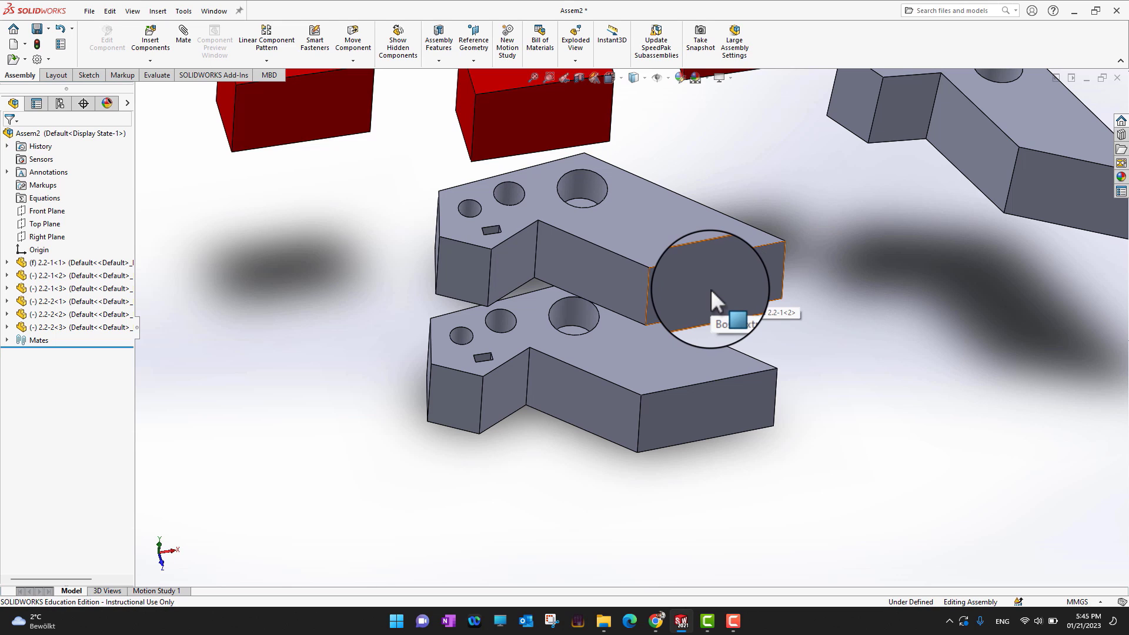
{"action": "left_click_drag", "start_coordinate": [710, 287], "coordinate": [730, 197]}
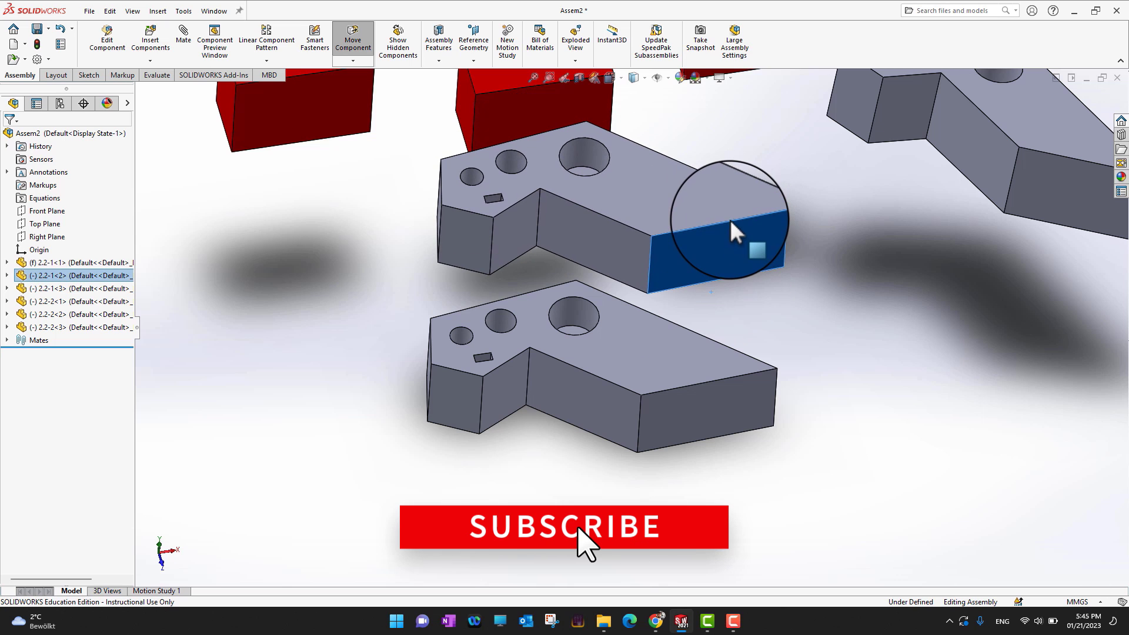
{"action": "middle_click_drag", "start_coordinate": [892, 443], "coordinate": [919, 299]}
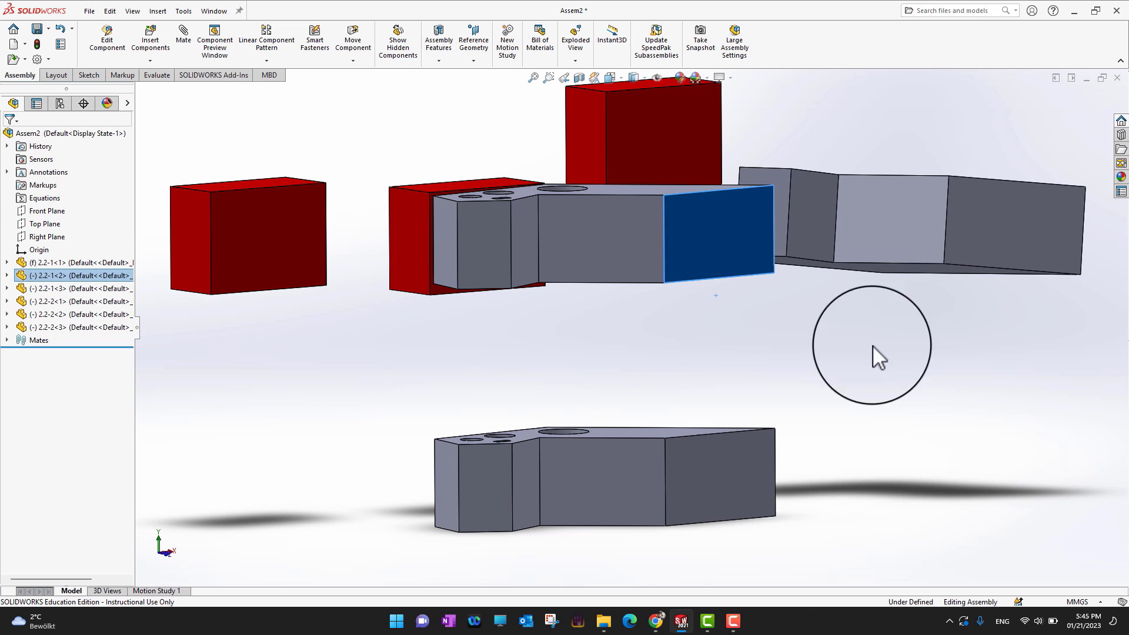
{"action": "middle_click_drag", "start_coordinate": [873, 345], "coordinate": [945, 421]}
{"action": "middle_click_drag", "start_coordinate": [912, 534], "coordinate": [899, 427]}
{"action": "scroll", "coordinate": [902, 442], "scroll_direction": "up", "scroll_amount": 5}
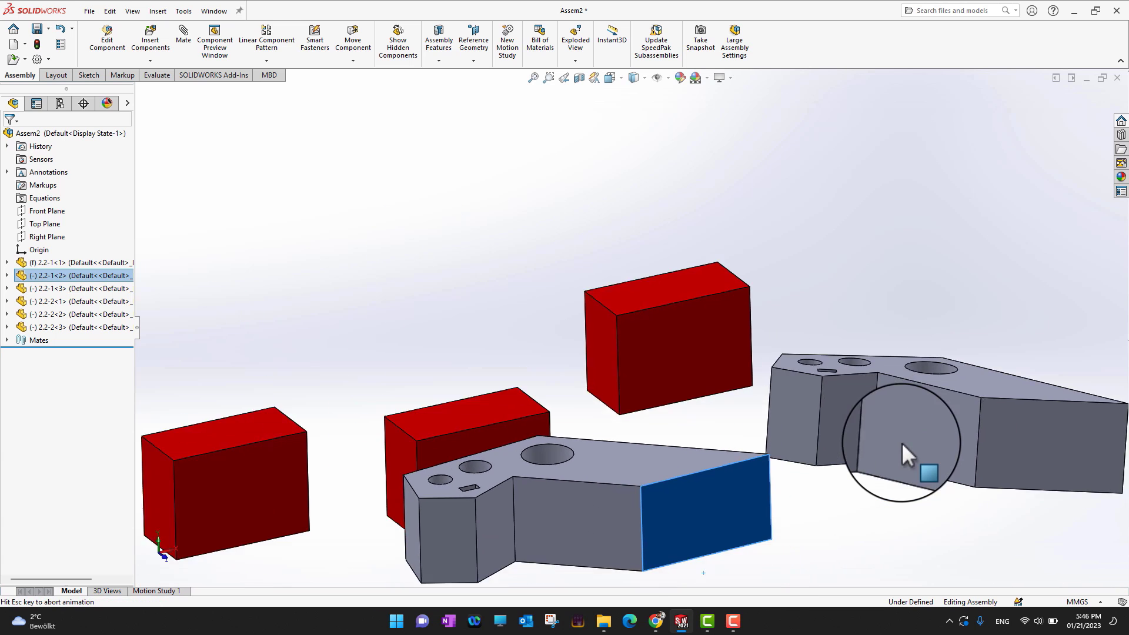
{"action": "middle_click_drag", "start_coordinate": [817, 517], "coordinate": [824, 414]}
{"action": "left_click", "coordinate": [806, 491]}
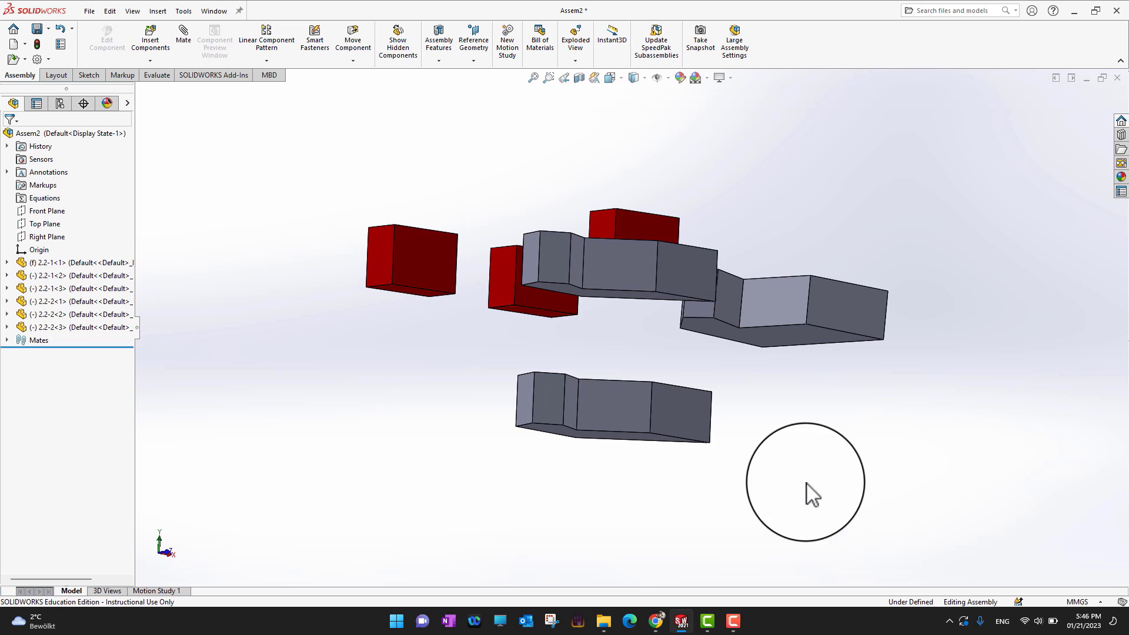
- Add a coincident mate between the fixed part's top face and the bottom face of the second 2.2-1 instance
{"action": "middle_click_drag", "start_coordinate": [806, 492], "coordinate": [803, 526]}
{"action": "left_click", "coordinate": [642, 432]}
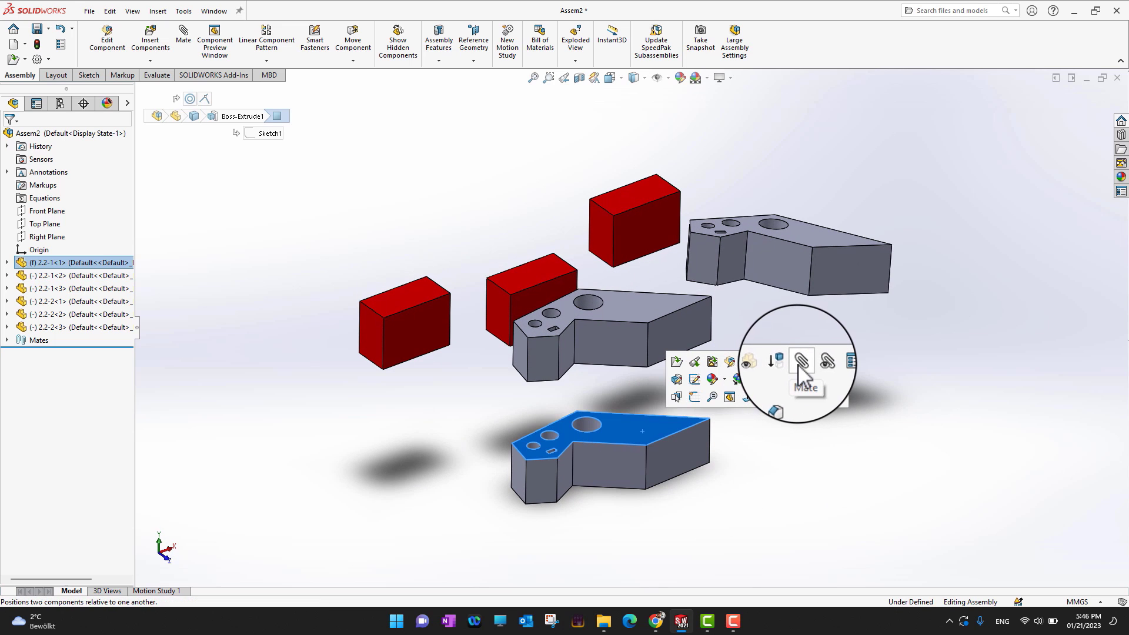
{"action": "left_click", "coordinate": [800, 365]}
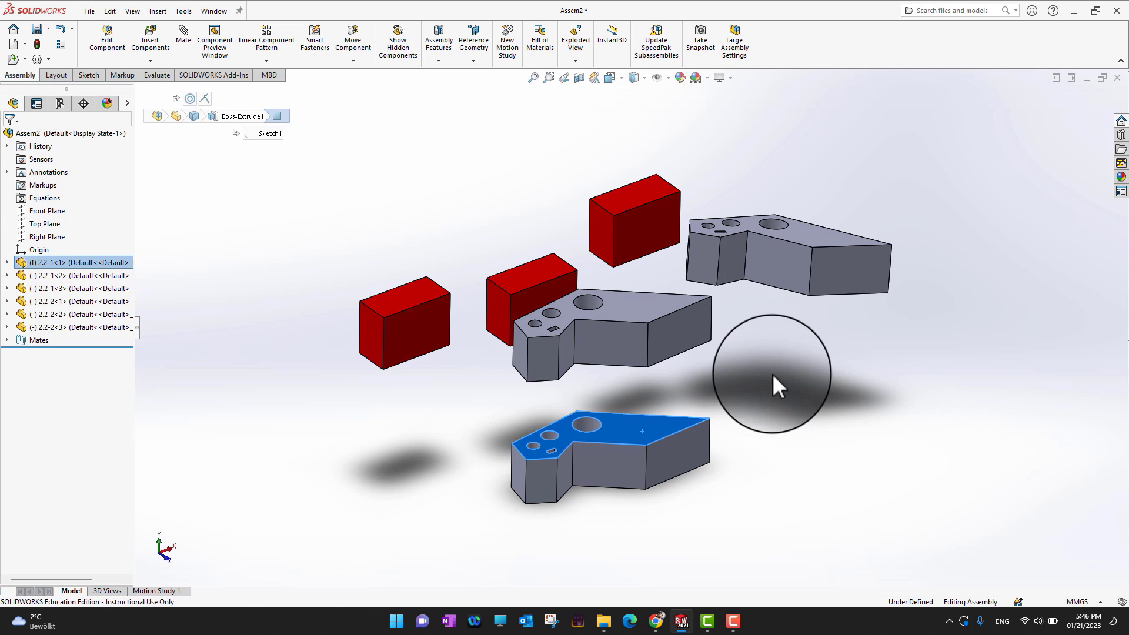
{"action": "middle_click_drag", "start_coordinate": [781, 386], "coordinate": [798, 333]}
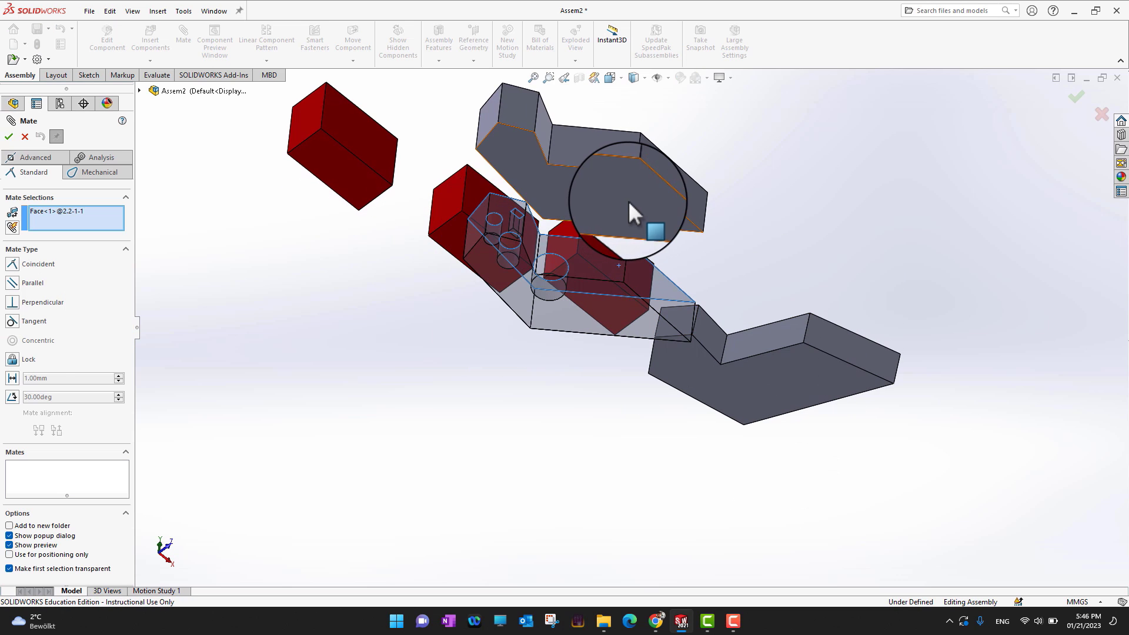
{"action": "left_click", "coordinate": [655, 213]}
{"action": "middle_click_drag", "start_coordinate": [789, 250], "coordinate": [617, 449]}
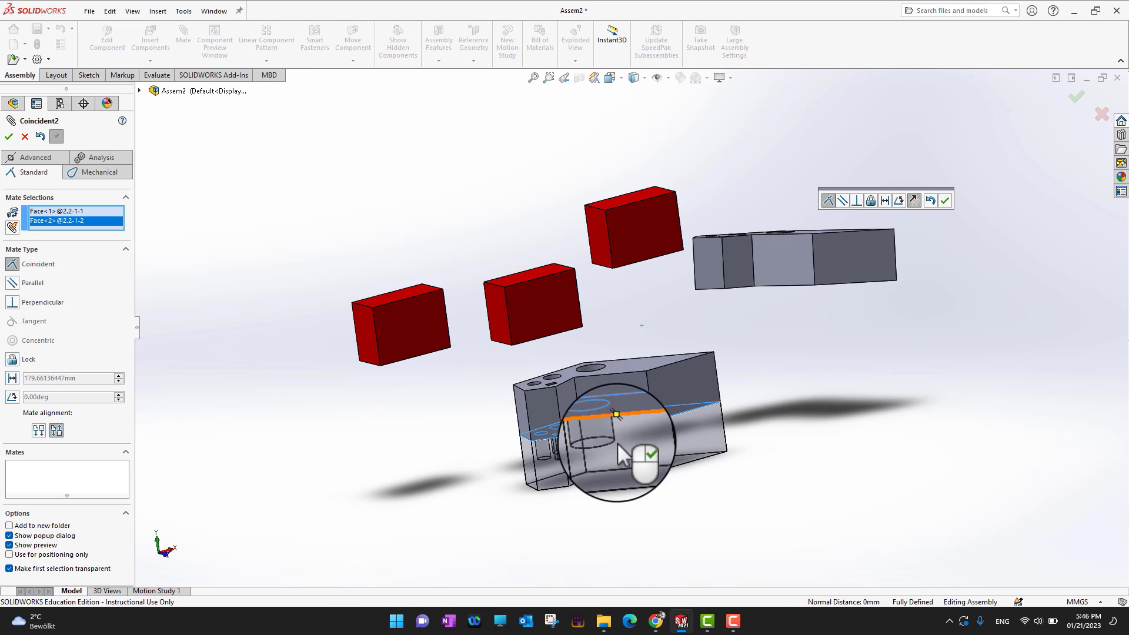
{"action": "left_click", "coordinate": [8, 136]}
{"action": "key", "text": "Escape"}
- Try to move the stacked second 2.2-1 instance to check whether it is fully constrained
{"action": "middle_click_drag", "start_coordinate": [679, 525], "coordinate": [606, 454]}
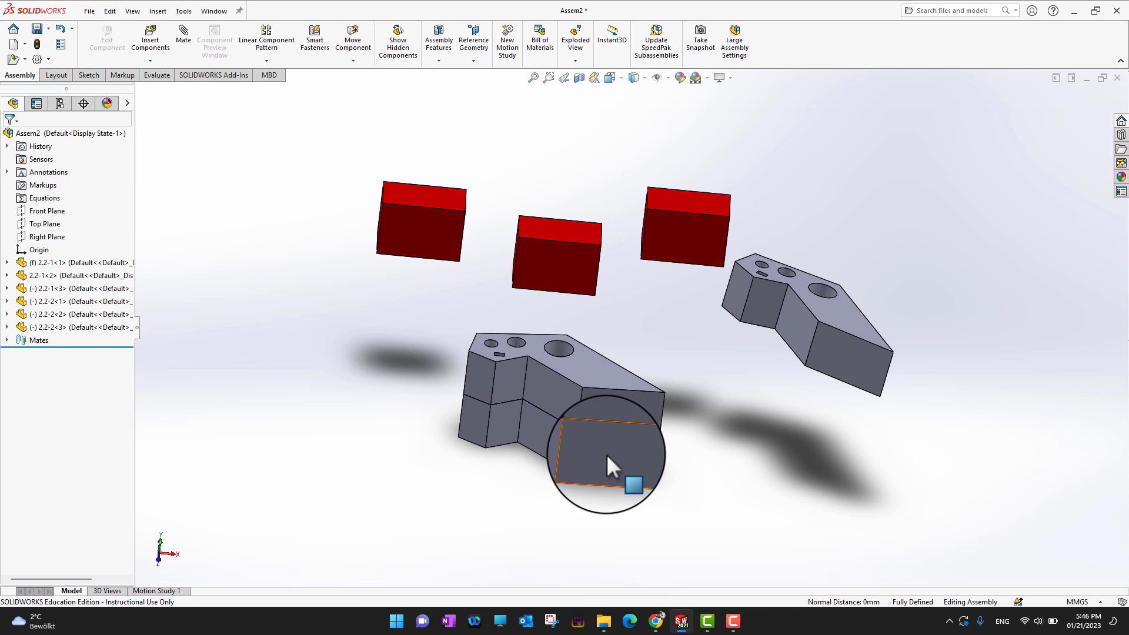
{"action": "left_click_drag", "start_coordinate": [612, 407], "coordinate": [617, 361]}
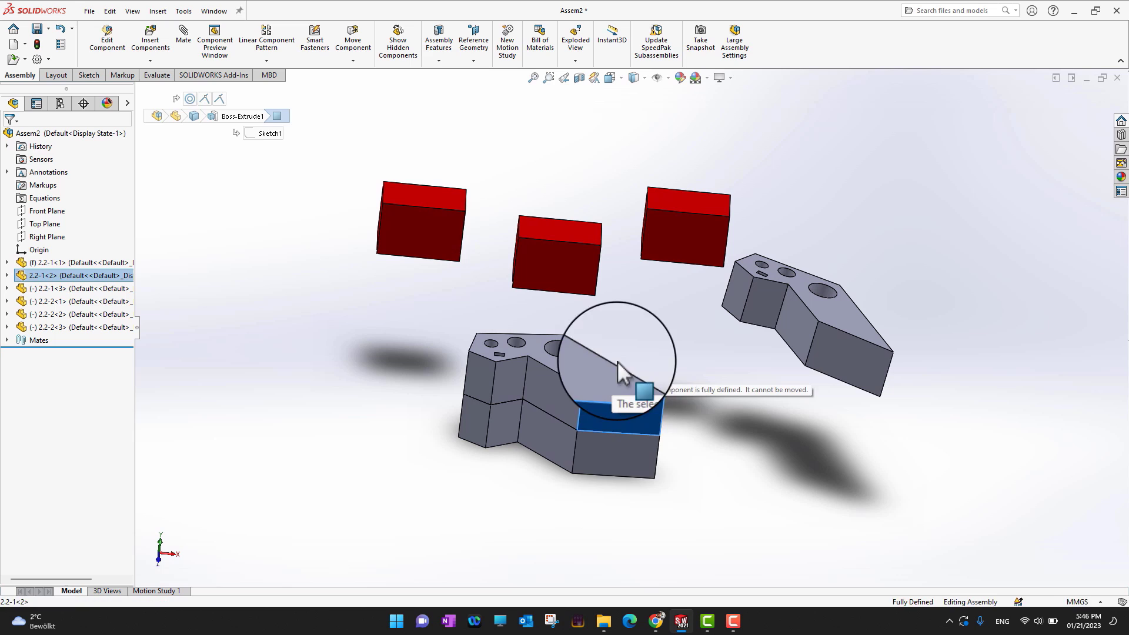
{"action": "left_click", "coordinate": [680, 522]}
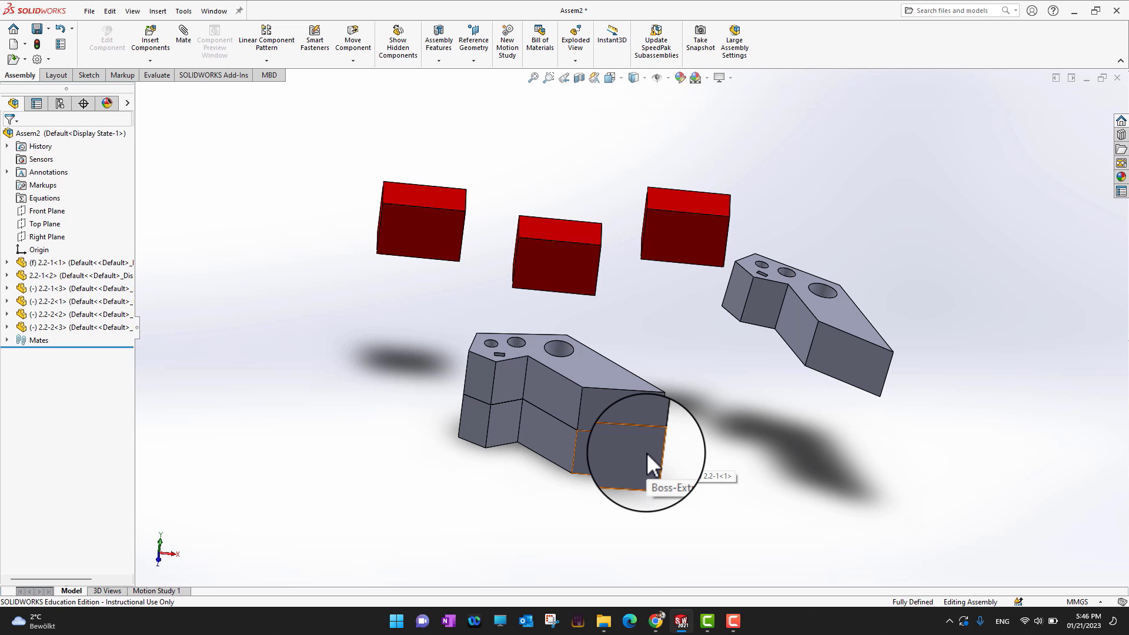
{"action": "mouse_move", "coordinate": [718, 421]}
{"action": "middle_mouse_down"}
{"action": "mouse_move", "coordinate": [743, 441]}
{"action": "mouse_move", "coordinate": [686, 433]}
{"action": "mouse_move", "coordinate": [718, 415]}
{"action": "middle_mouse_up"}
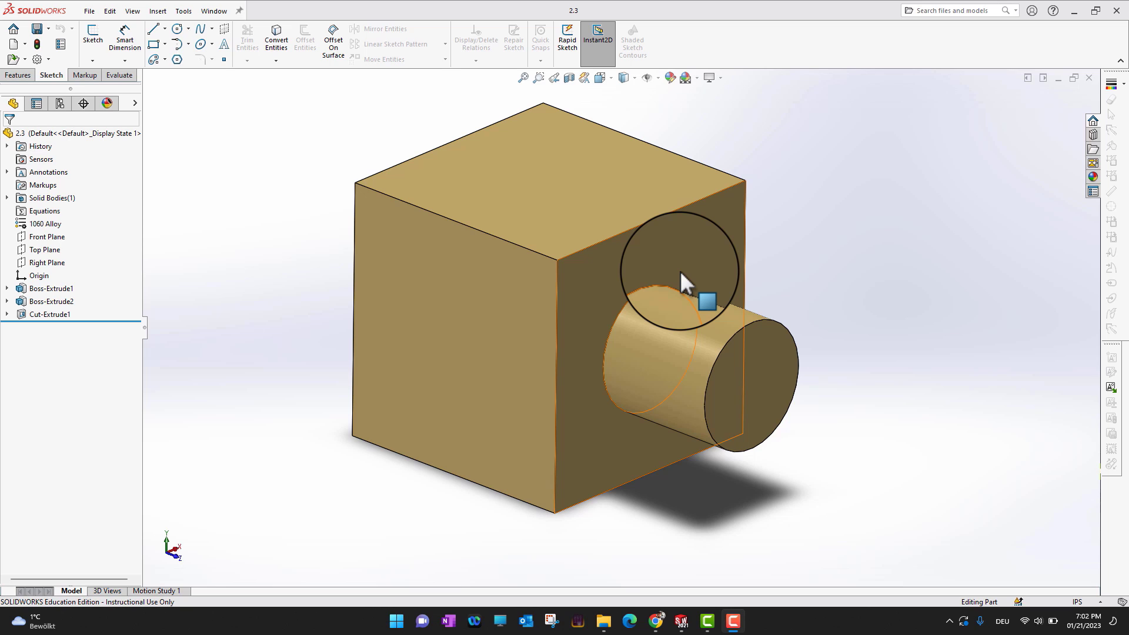
- Create a new drawing document using the standard A3 (ISO) sheet size with the sheet format displayed
{"action": "left_click", "coordinate": [89, 11]}
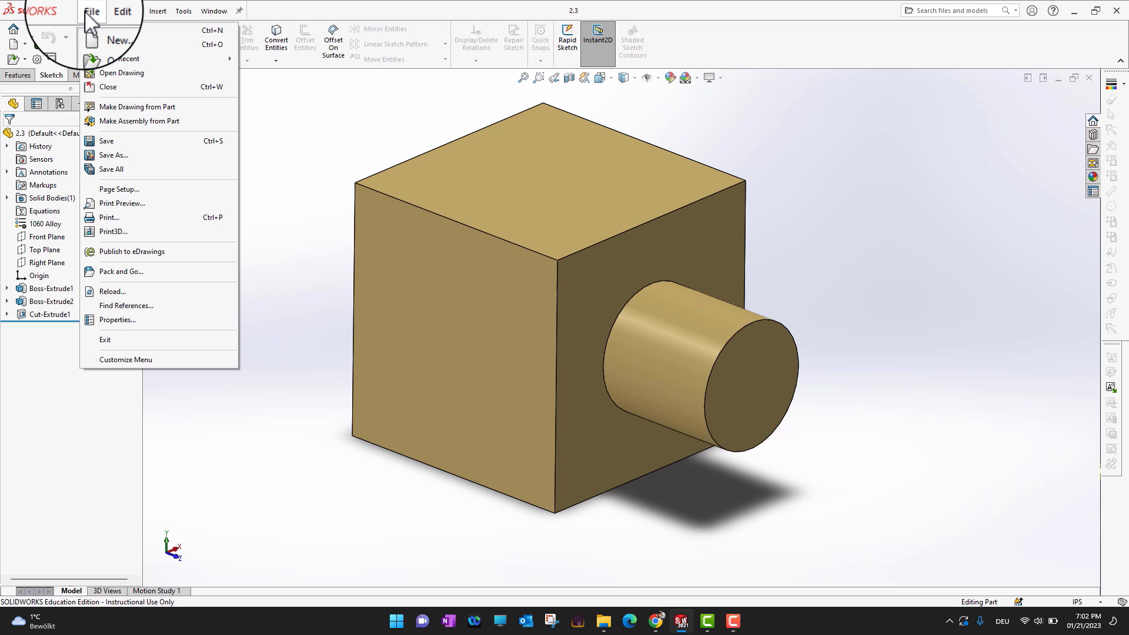
{"action": "left_click", "coordinate": [121, 106]}
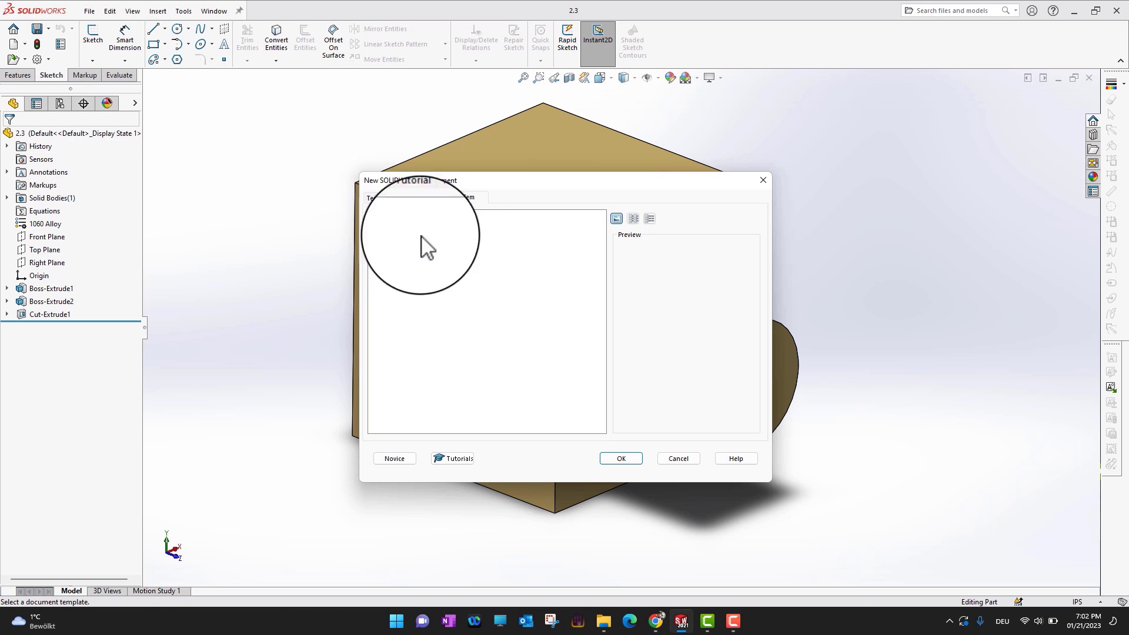
{"action": "left_click", "coordinate": [392, 459]}
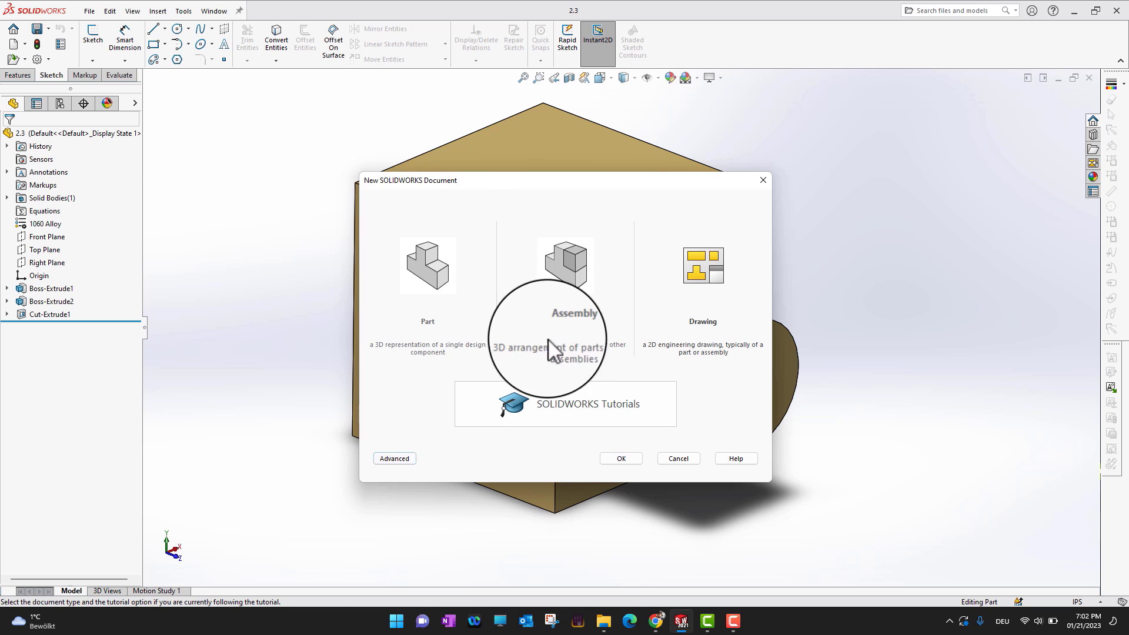
{"action": "left_click", "coordinate": [711, 277]}
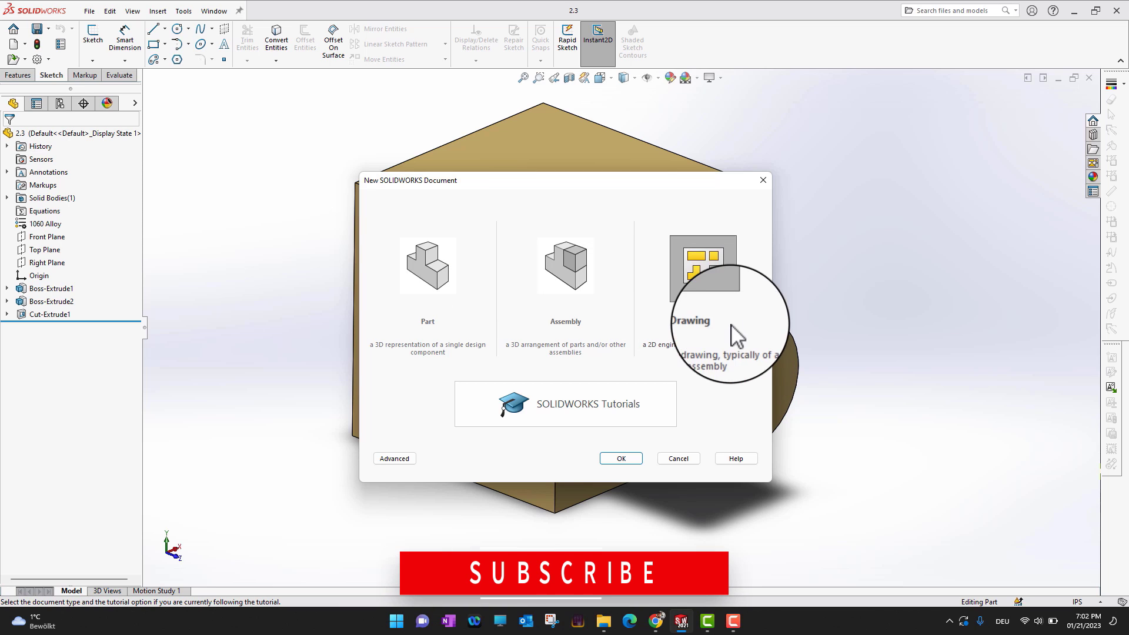
{"action": "left_click", "coordinate": [620, 459]}
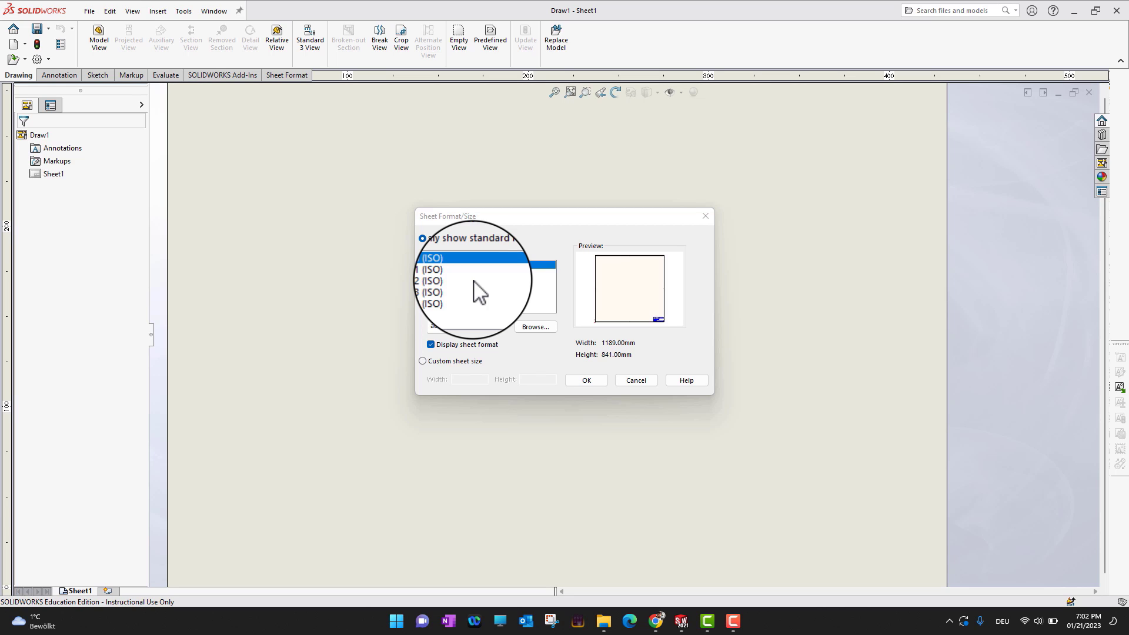
{"action": "left_click", "coordinate": [442, 288]}
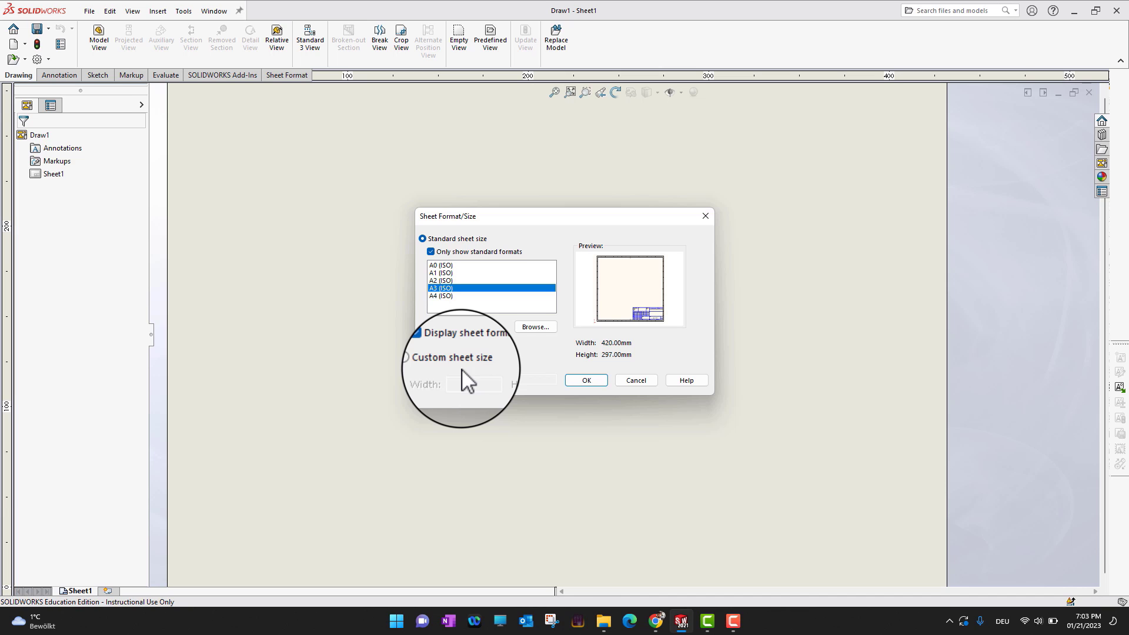
{"action": "left_click", "coordinate": [591, 379]}
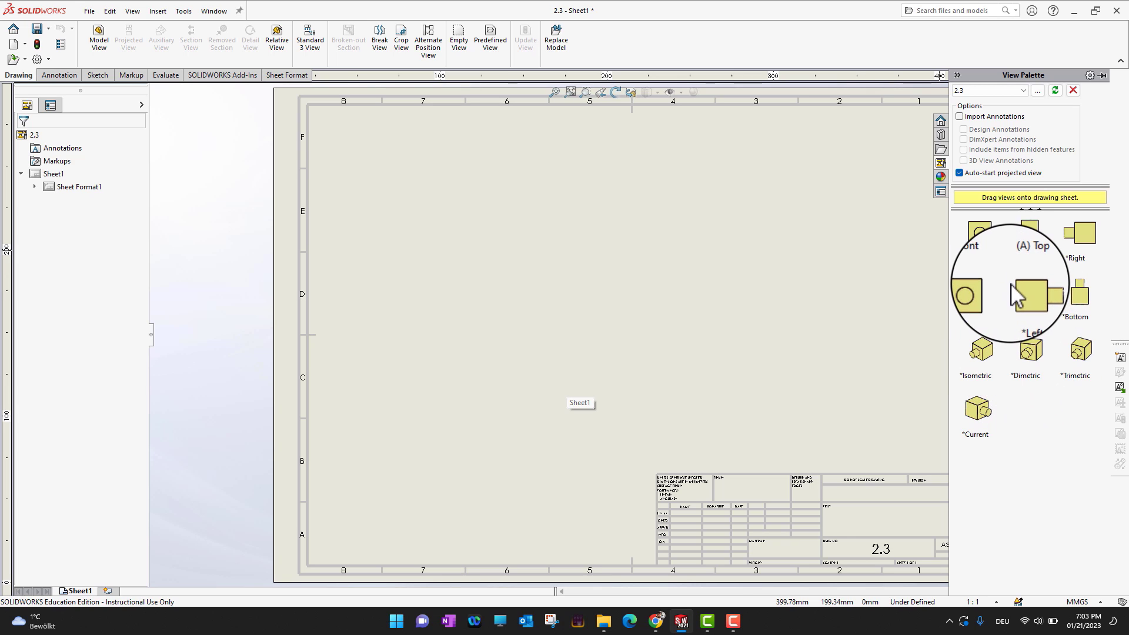
- Place part 2.3's front view with projected side, isometric and top views, and shift the front view down and left on the sheet
{"action": "left_click_drag", "start_coordinate": [992, 259], "coordinate": [461, 344]}
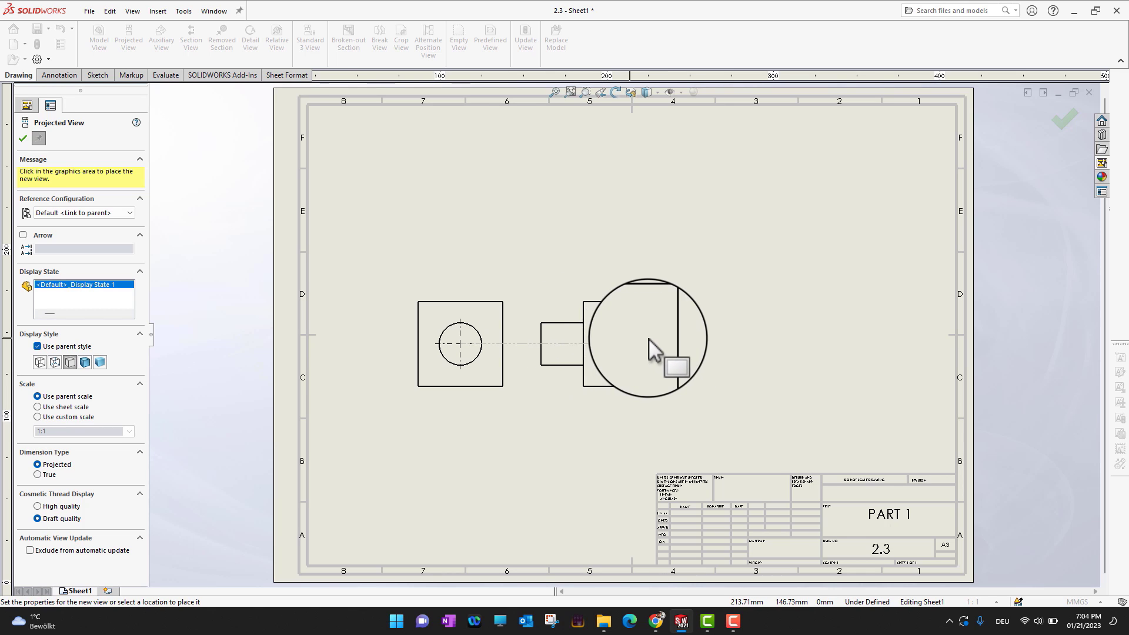
{"action": "left_click", "coordinate": [657, 341]}
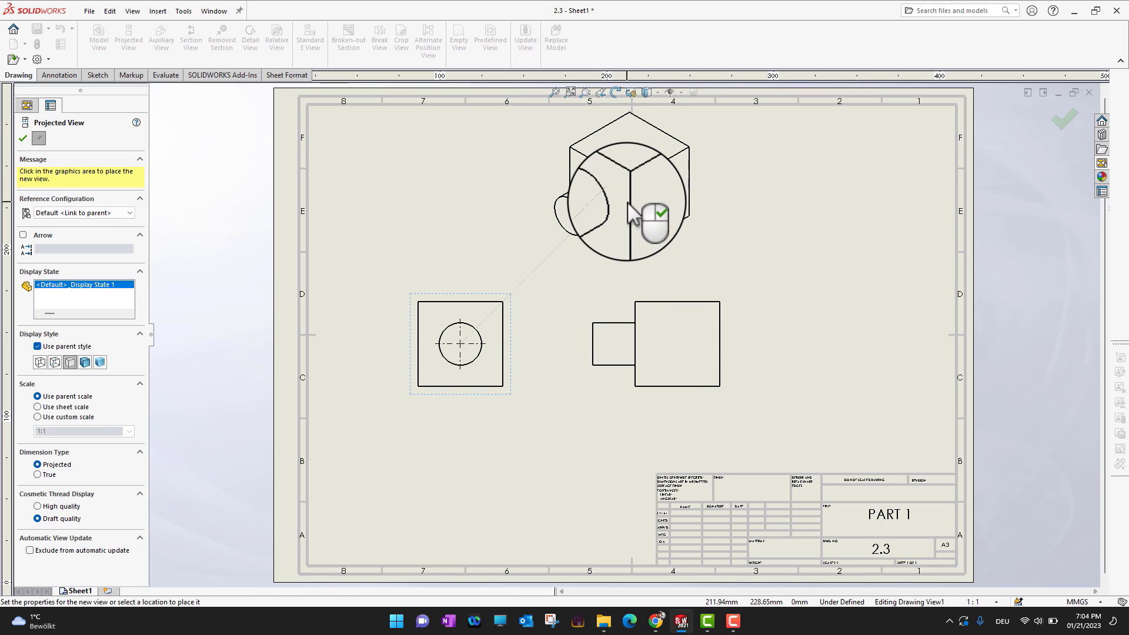
{"action": "left_click", "coordinate": [628, 221]}
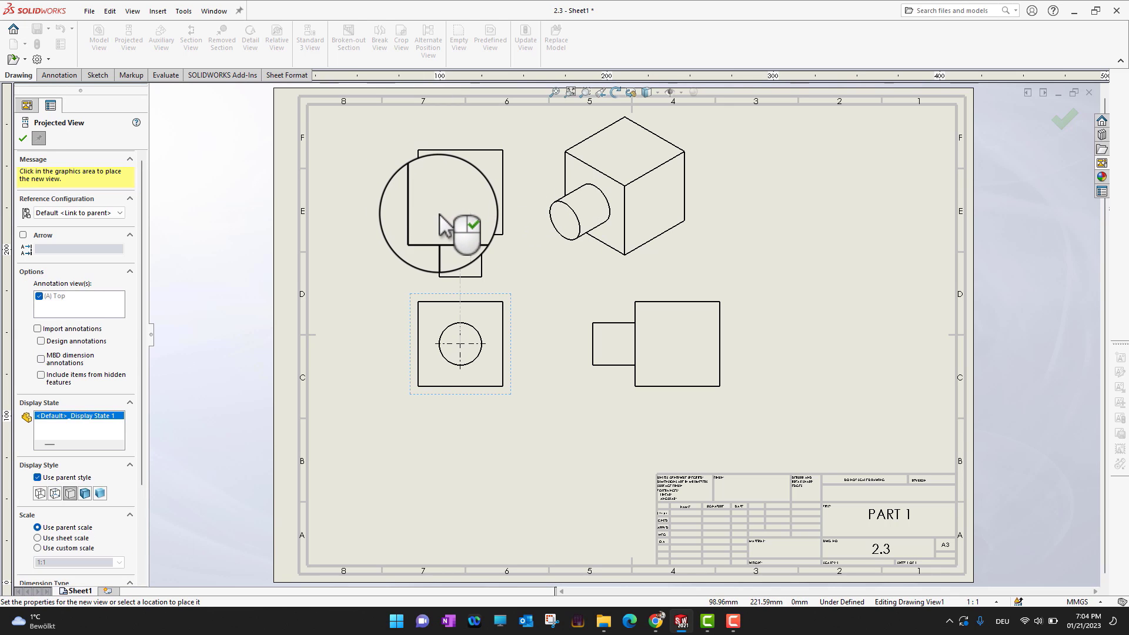
{"action": "left_click", "coordinate": [455, 182]}
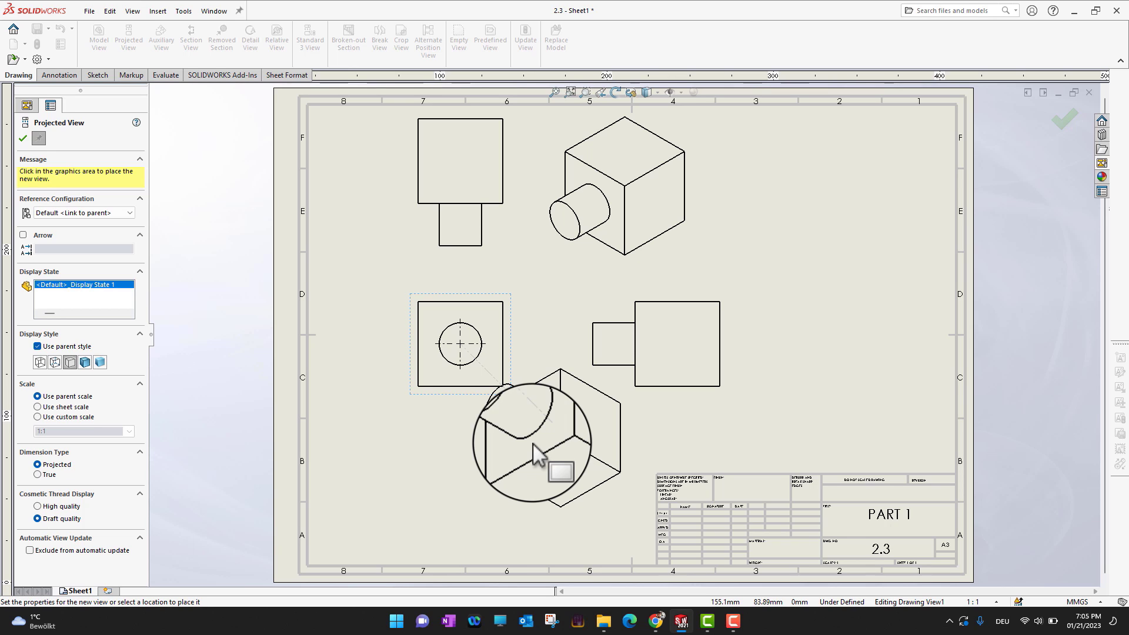
{"action": "key", "text": "Escape"}
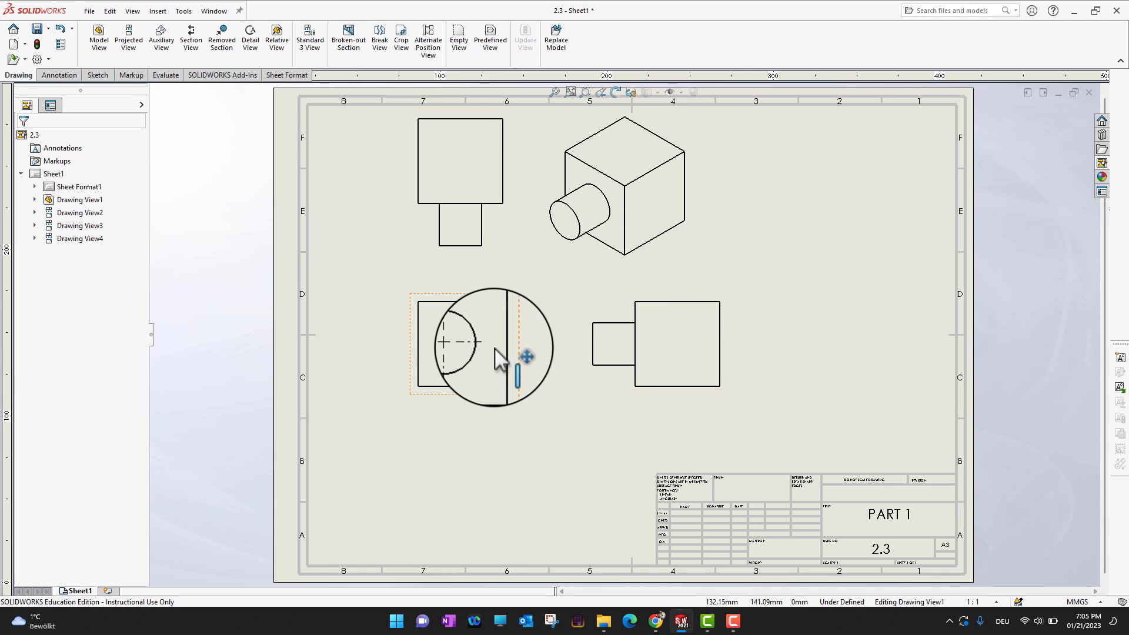
{"action": "mouse_move", "coordinate": [474, 396]}
{"action": "left_mouse_down"}
{"action": "mouse_move", "coordinate": [513, 396]}
{"action": "mouse_move", "coordinate": [472, 397]}
{"action": "mouse_move", "coordinate": [459, 413]}
{"action": "mouse_move", "coordinate": [473, 441]}
{"action": "mouse_move", "coordinate": [460, 380]}
{"action": "mouse_move", "coordinate": [433, 440]}
{"action": "mouse_move", "coordinate": [461, 485]}
{"action": "mouse_move", "coordinate": [489, 475]}
{"action": "mouse_move", "coordinate": [418, 476]}
{"action": "mouse_move", "coordinate": [520, 473]}
{"action": "mouse_move", "coordinate": [418, 464]}
{"action": "mouse_move", "coordinate": [415, 389]}
{"action": "mouse_move", "coordinate": [457, 490]}
{"action": "mouse_move", "coordinate": [447, 395]}
{"action": "mouse_move", "coordinate": [457, 395]}
{"action": "mouse_move", "coordinate": [456, 441]}
{"action": "mouse_move", "coordinate": [443, 440]}
{"action": "left_mouse_up"}
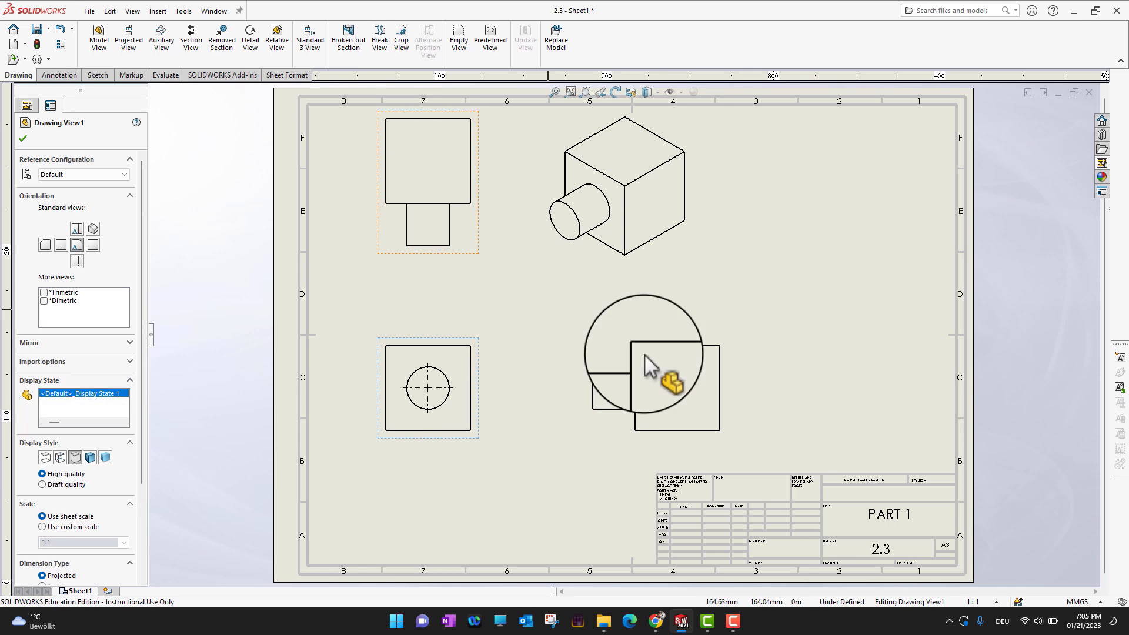
- Try the Shaded With Edges display style on the front view and its linked views, and return them to Hidden Lines Removed
{"action": "left_click", "coordinate": [90, 458]}
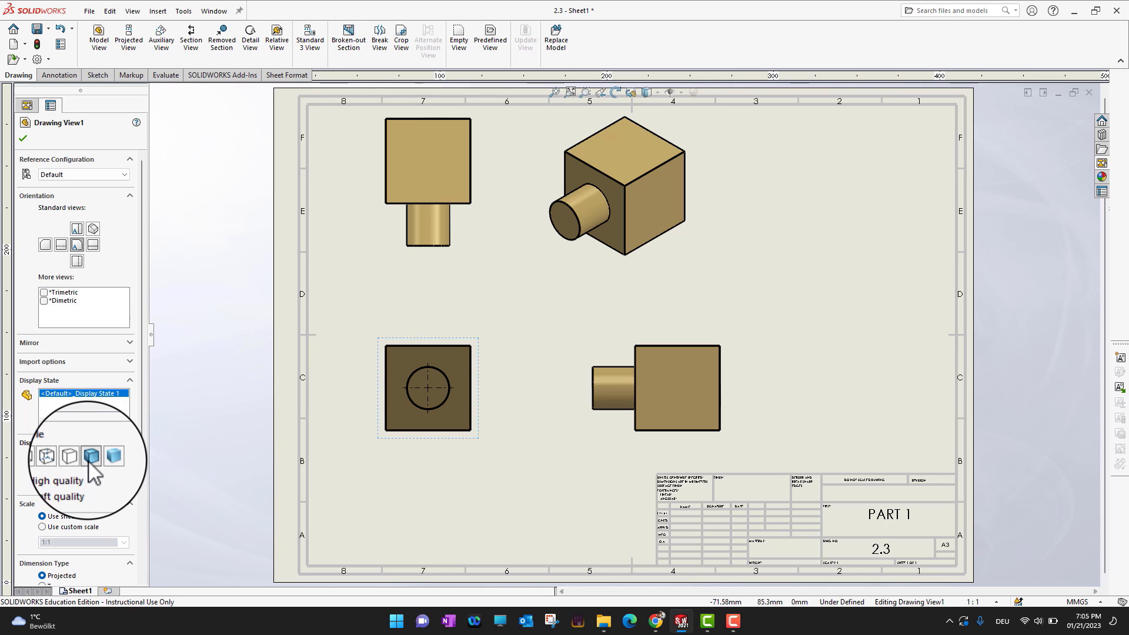
{"action": "left_click", "coordinate": [77, 459]}
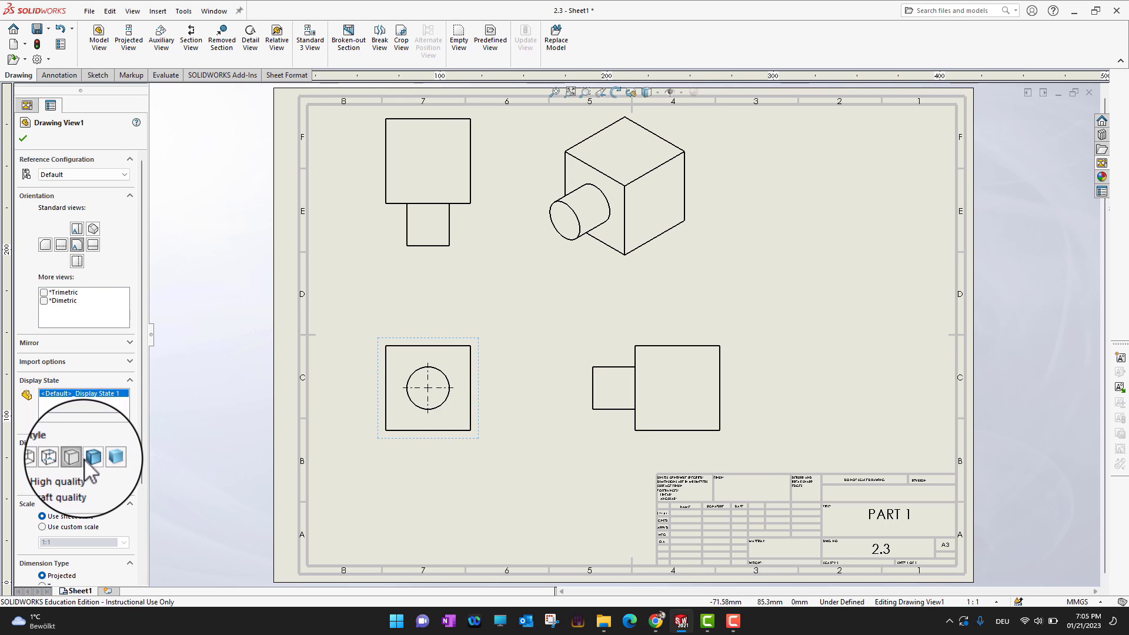
{"action": "left_click", "coordinate": [84, 459]}
{"action": "left_click", "coordinate": [78, 458]}
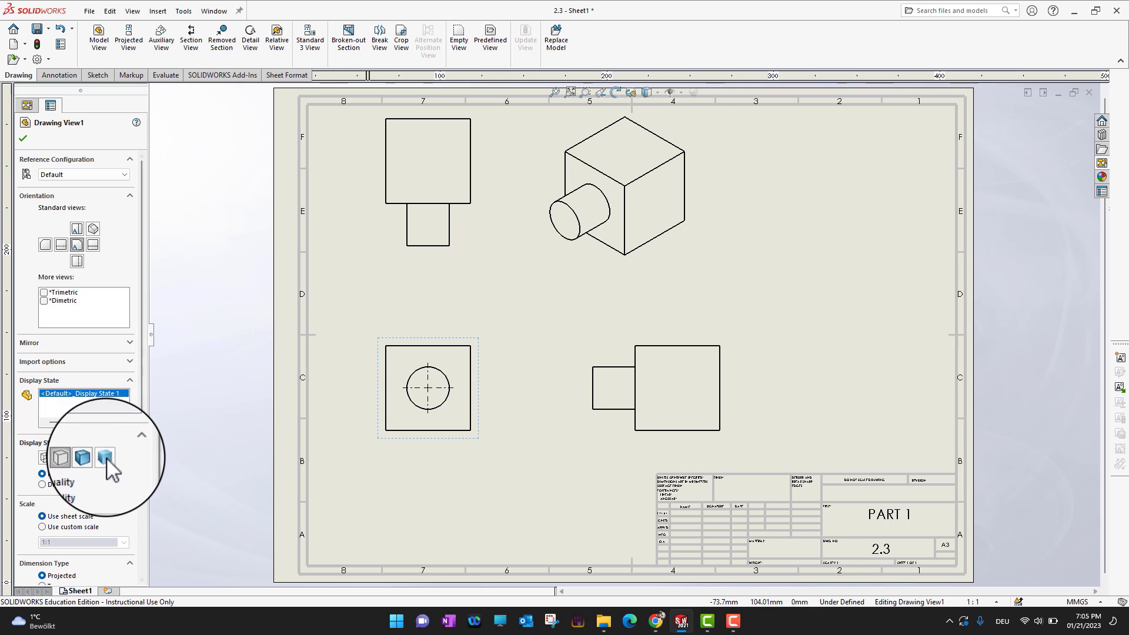
{"action": "left_click", "coordinate": [90, 459]}
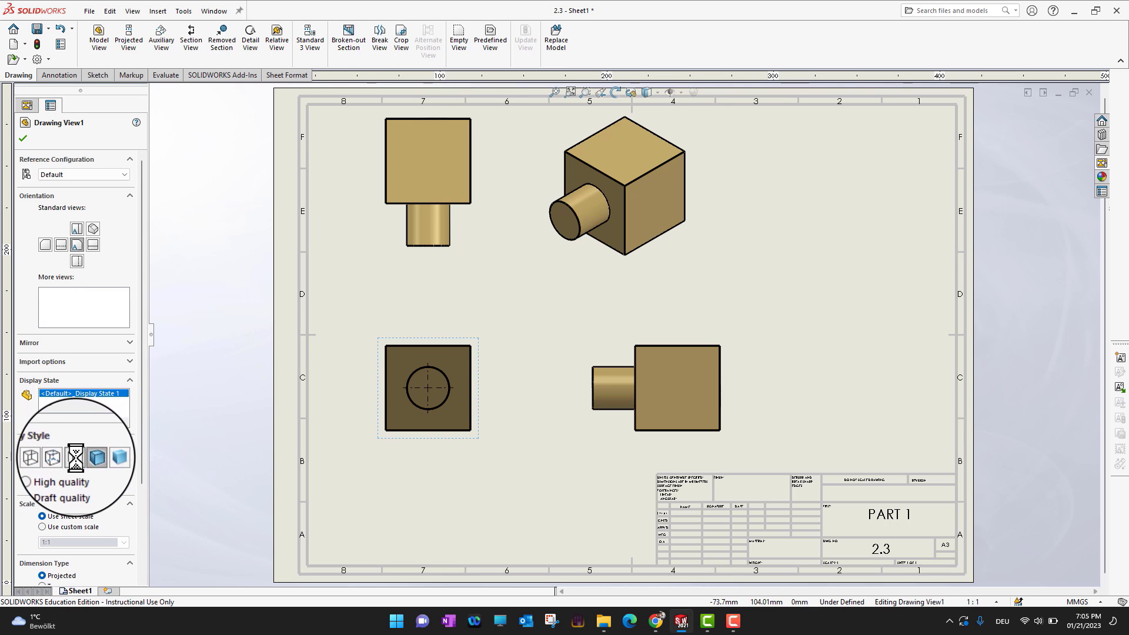
{"action": "left_click", "coordinate": [79, 459]}
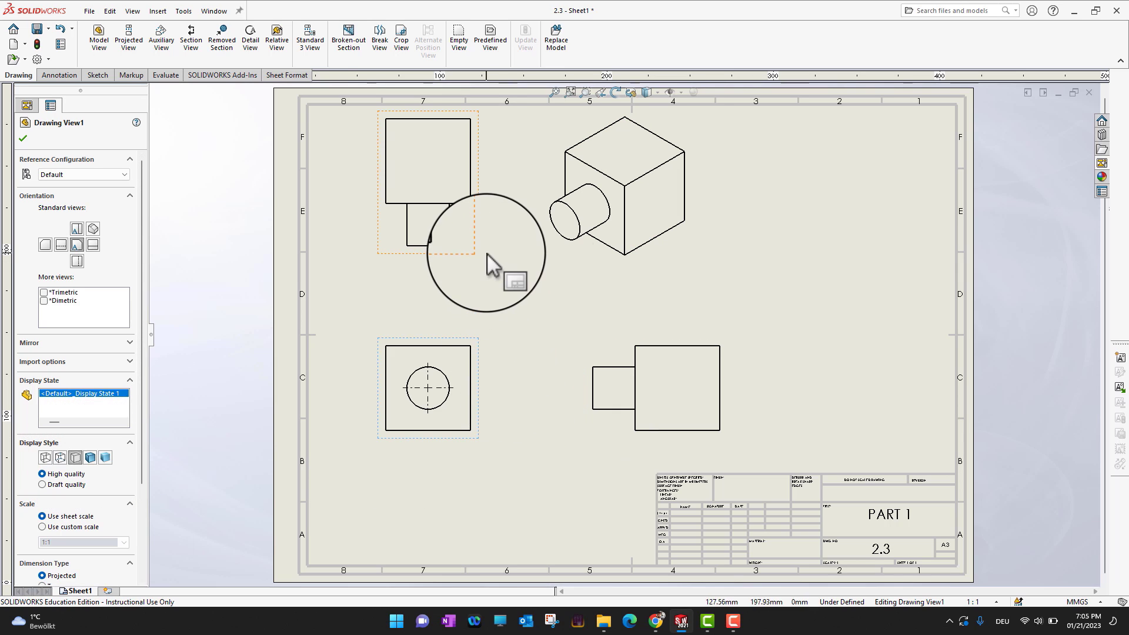
- Stop the isometric view from using its parent style and set its display style to Shaded With Edges
{"action": "left_click", "coordinate": [692, 264]}
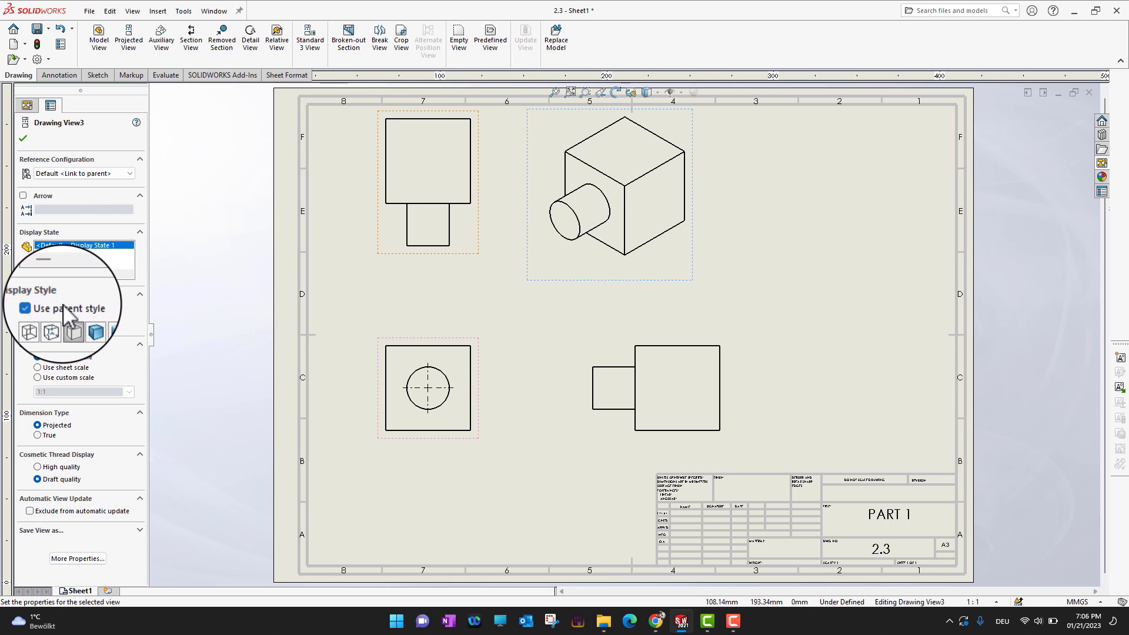
{"action": "left_click", "coordinate": [27, 307]}
{"action": "left_click", "coordinate": [85, 323]}
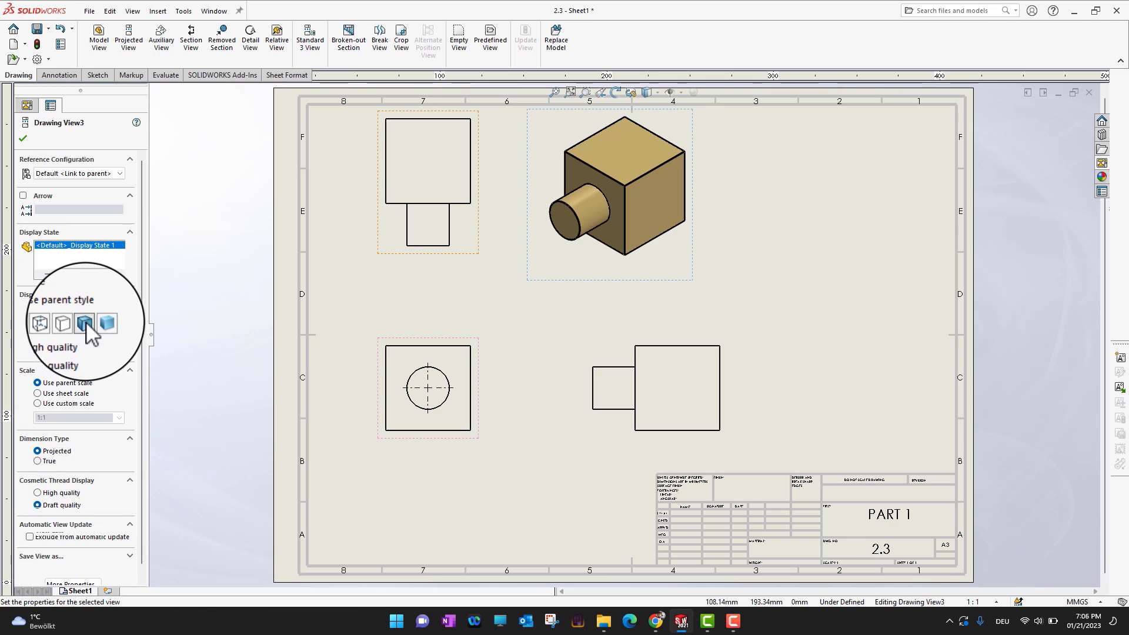
{"action": "left_click", "coordinate": [22, 140]}
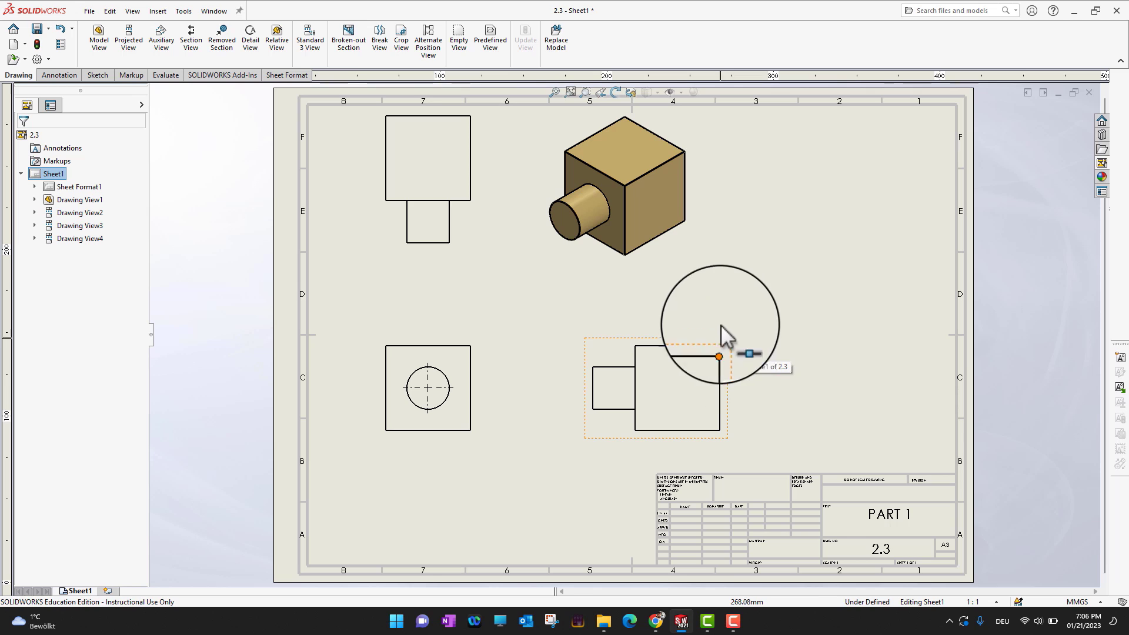
- Move the top view and the front view with its aligned side view lower on the sheet
{"action": "left_click_drag", "start_coordinate": [481, 227], "coordinate": [484, 266]}
{"action": "left_click_drag", "start_coordinate": [478, 432], "coordinate": [480, 453]}
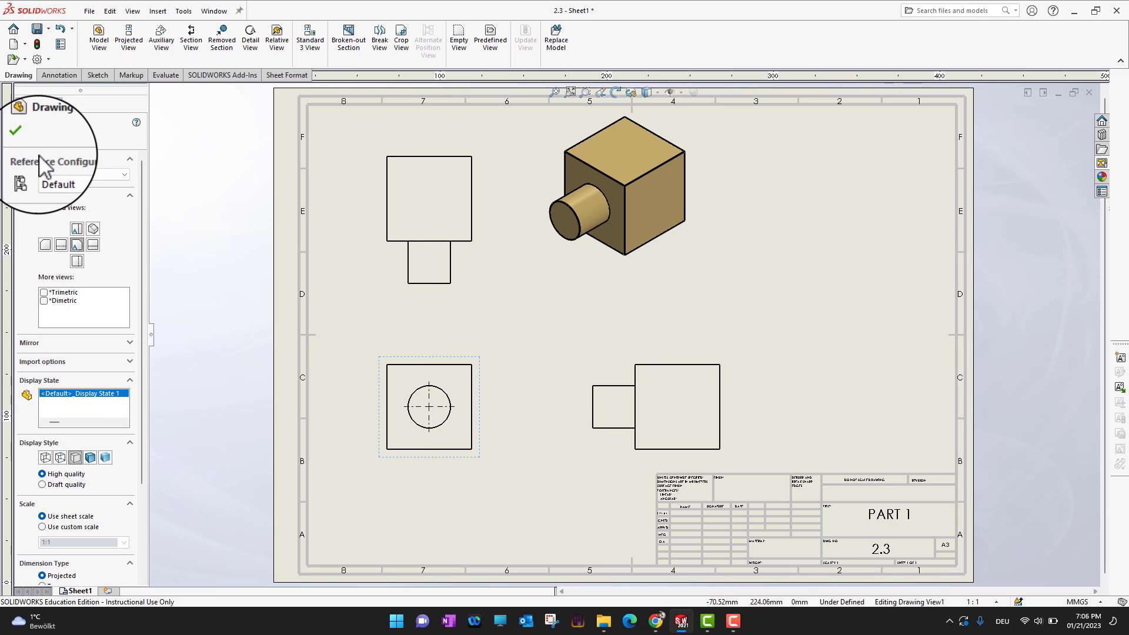
{"action": "left_click", "coordinate": [23, 138]}
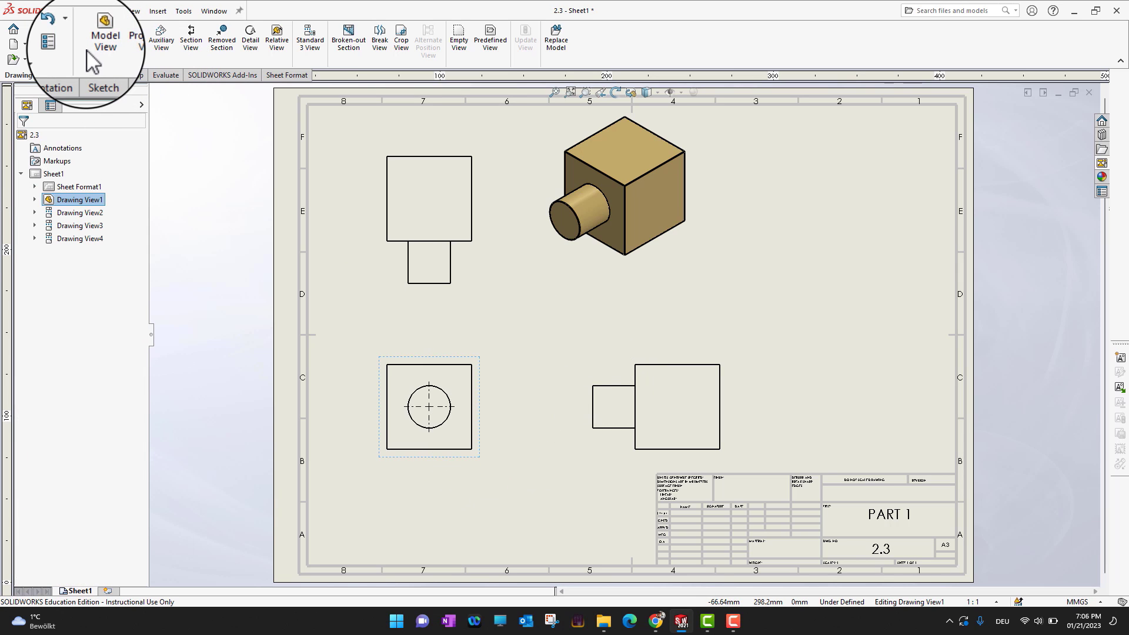
- Dimension the square's width in the front view with Smart Dimension, placing the dimension above the view
{"action": "left_click", "coordinate": [46, 79]}
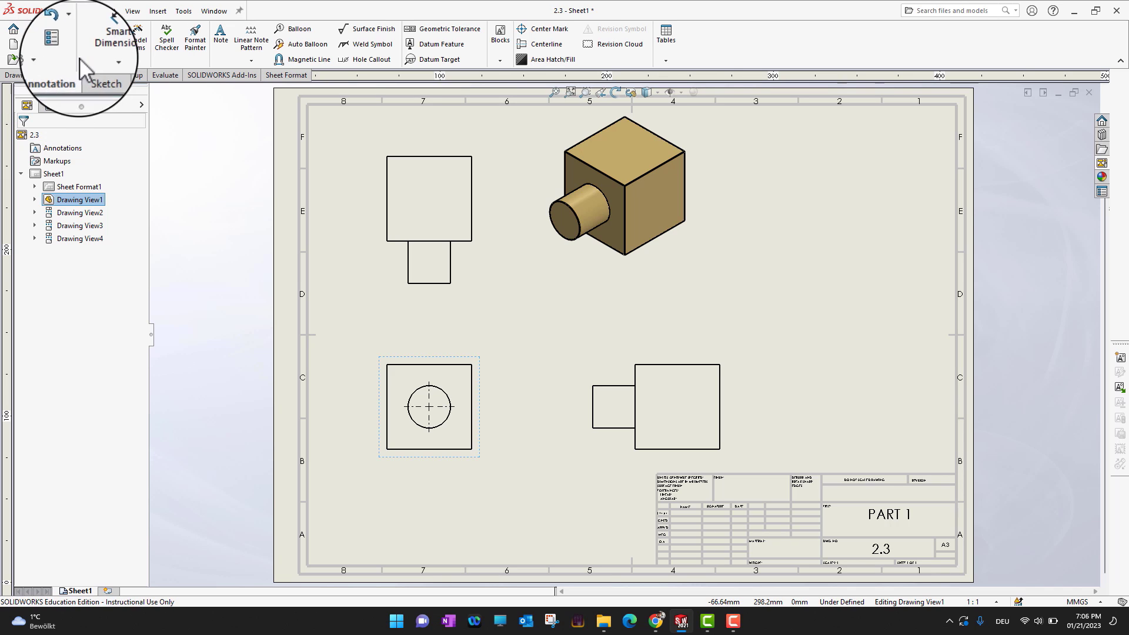
{"action": "left_click", "coordinate": [118, 55]}
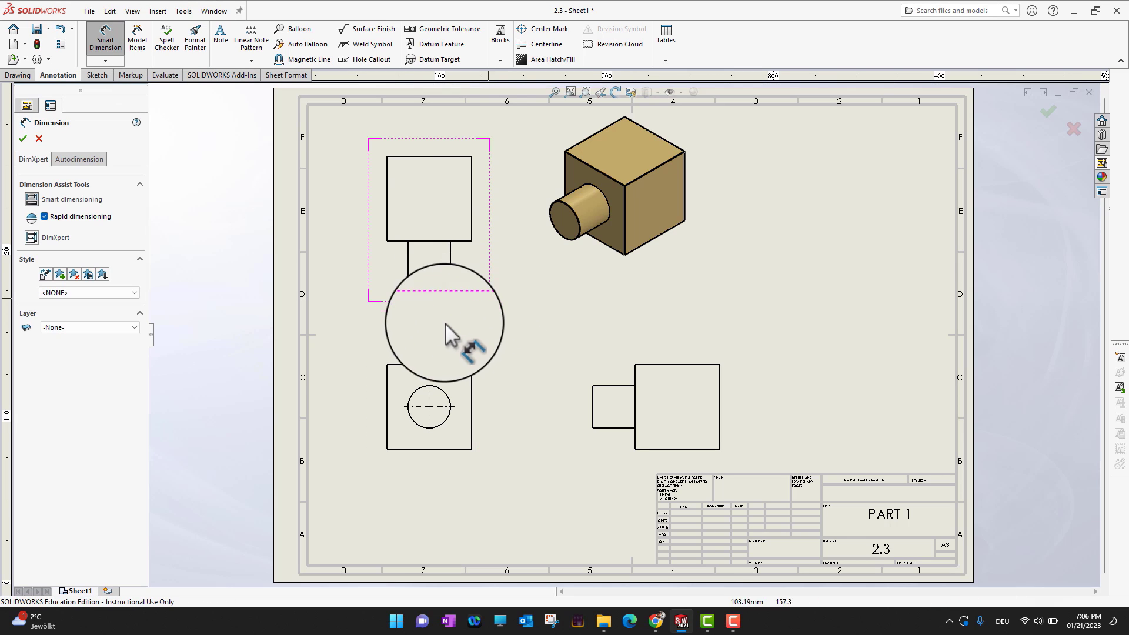
{"action": "scroll", "coordinate": [436, 341], "scroll_direction": "down", "scroll_amount": 2}
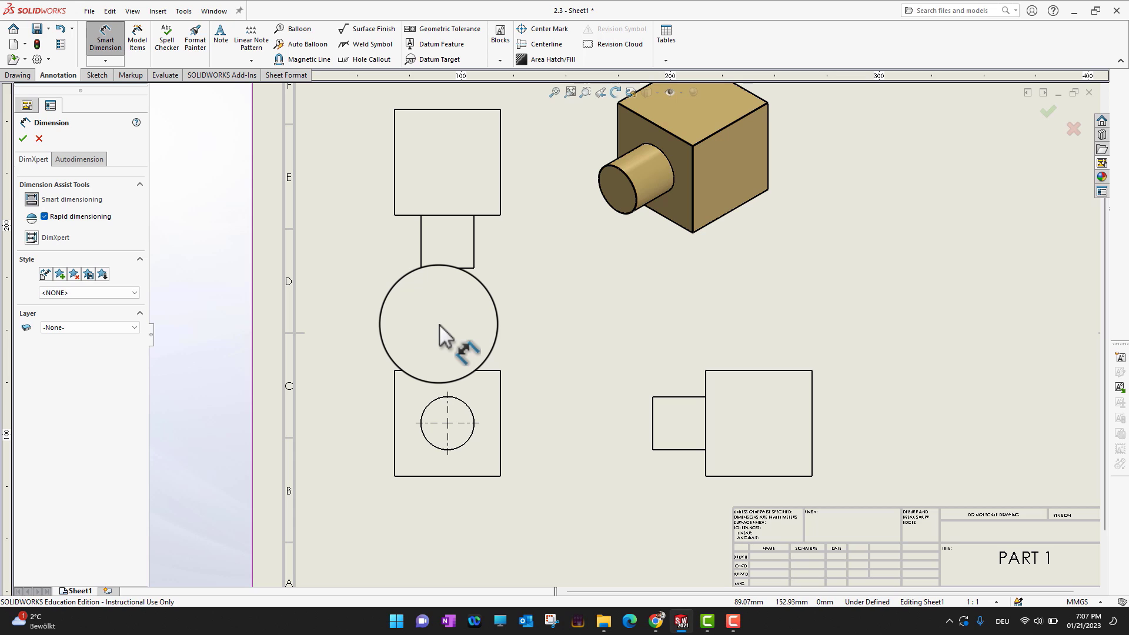
{"action": "scroll", "coordinate": [440, 328], "scroll_direction": "down", "scroll_amount": 2}
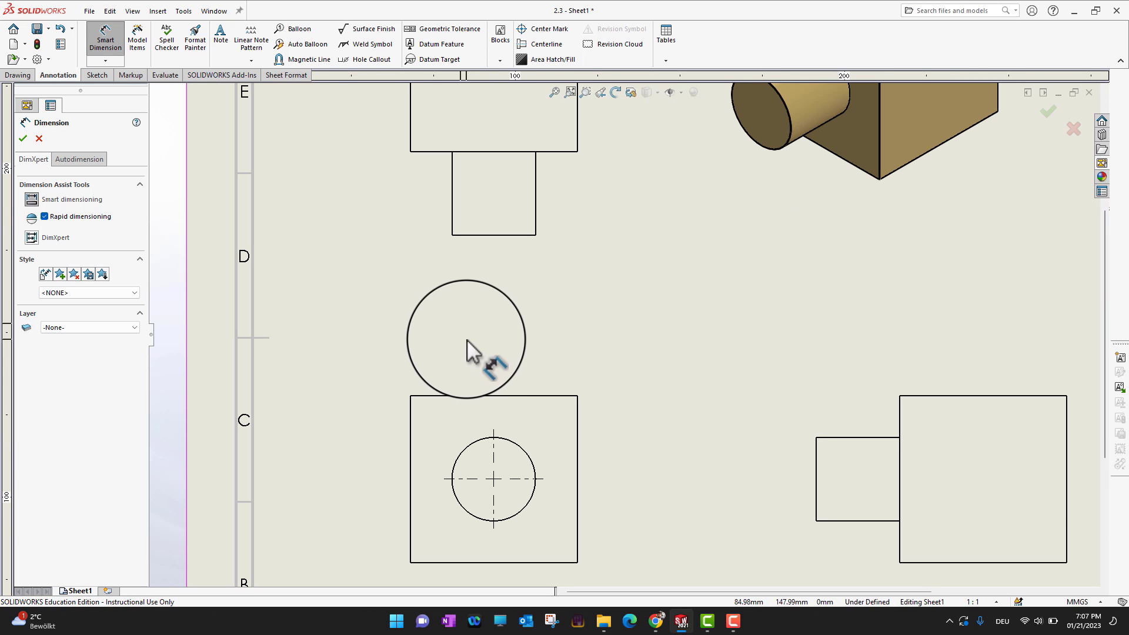
{"action": "left_click", "coordinate": [411, 469]}
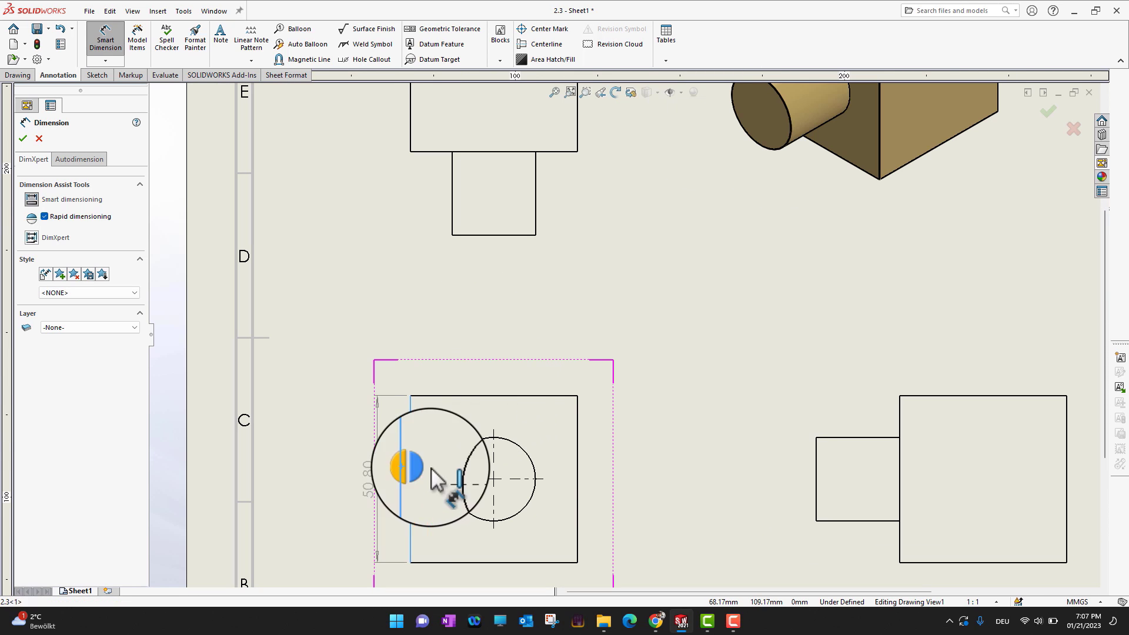
{"action": "left_click", "coordinate": [577, 464]}
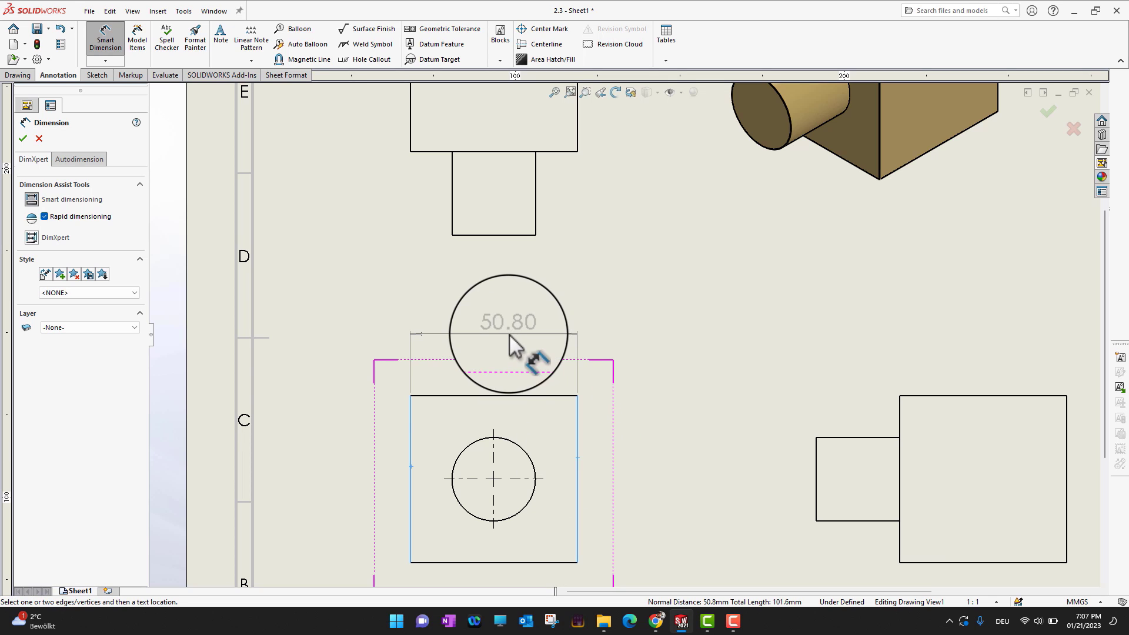
{"action": "left_click", "coordinate": [491, 319]}
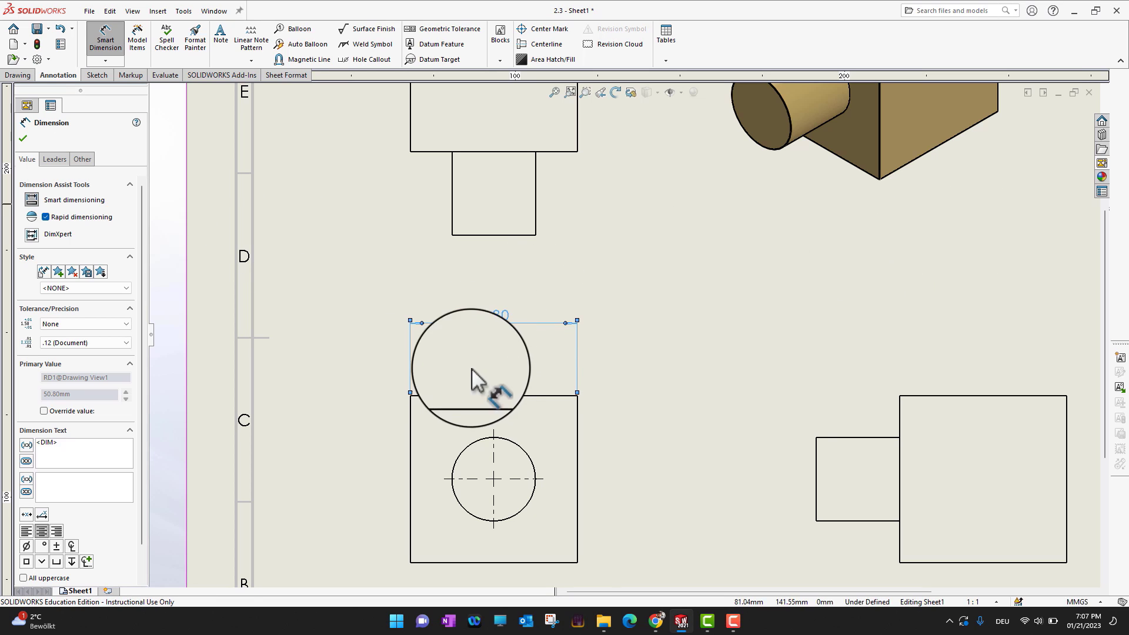
- Dimension the square's height in the front view between its top and bottom edges, placing the dimension to its right
{"action": "left_click", "coordinate": [509, 396]}
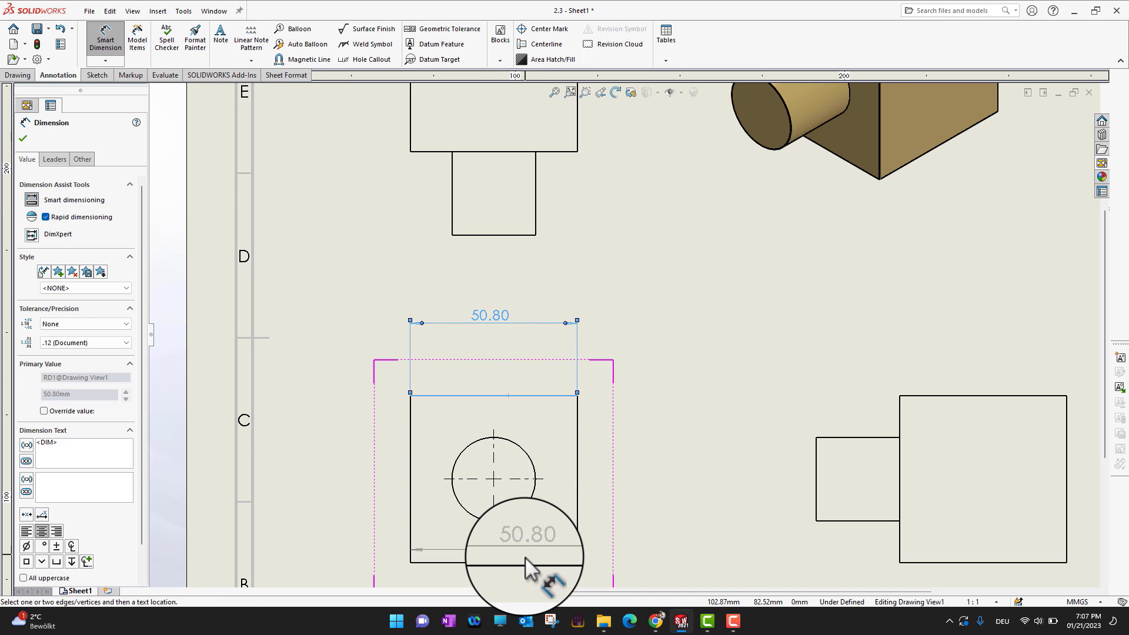
{"action": "left_click", "coordinate": [577, 524]}
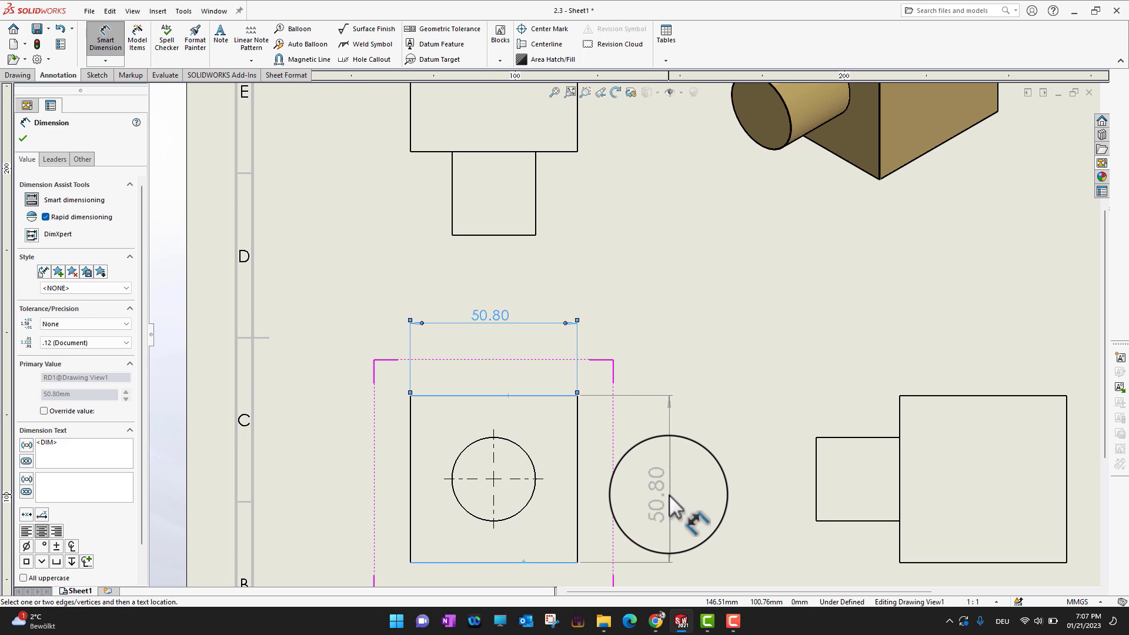
{"action": "left_click", "coordinate": [649, 488]}
- Dimension the side view's overall length and the block's width, stacking both dimensions above the view
{"action": "scroll", "coordinate": [732, 412], "scroll_direction": "up", "scroll_amount": 3}
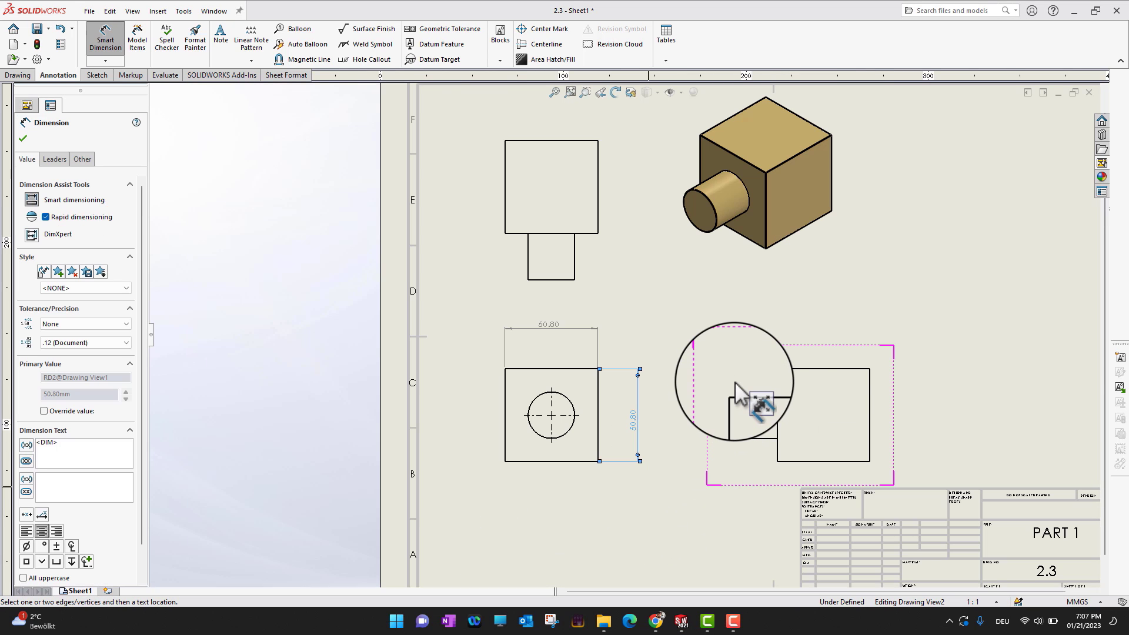
{"action": "left_click", "coordinate": [731, 416]}
{"action": "left_click", "coordinate": [869, 419]}
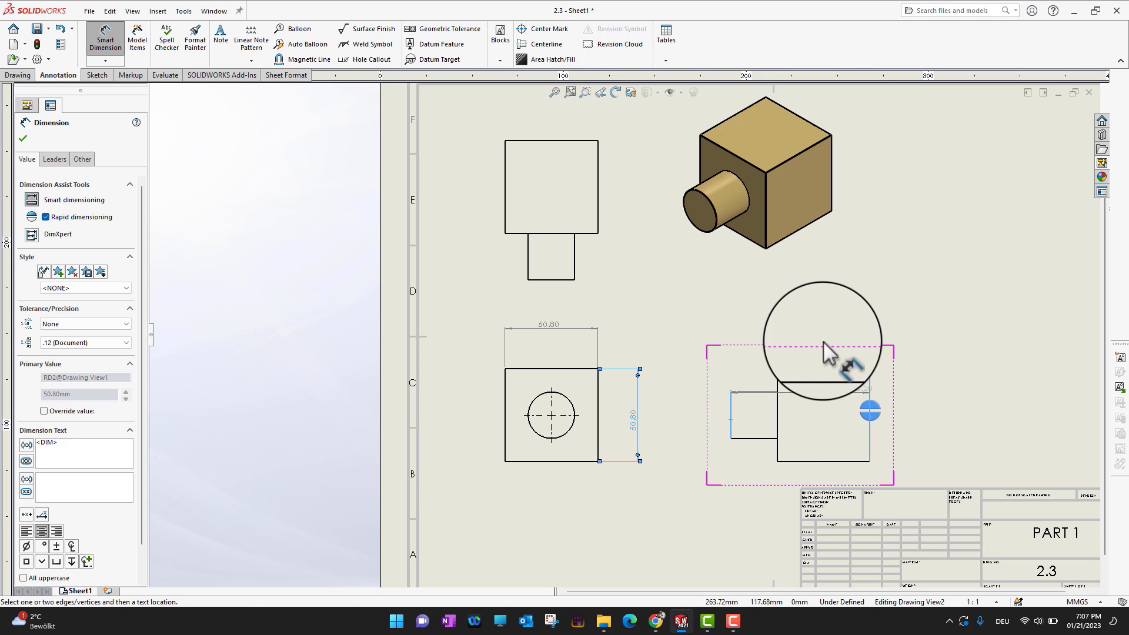
{"action": "left_click", "coordinate": [809, 312]}
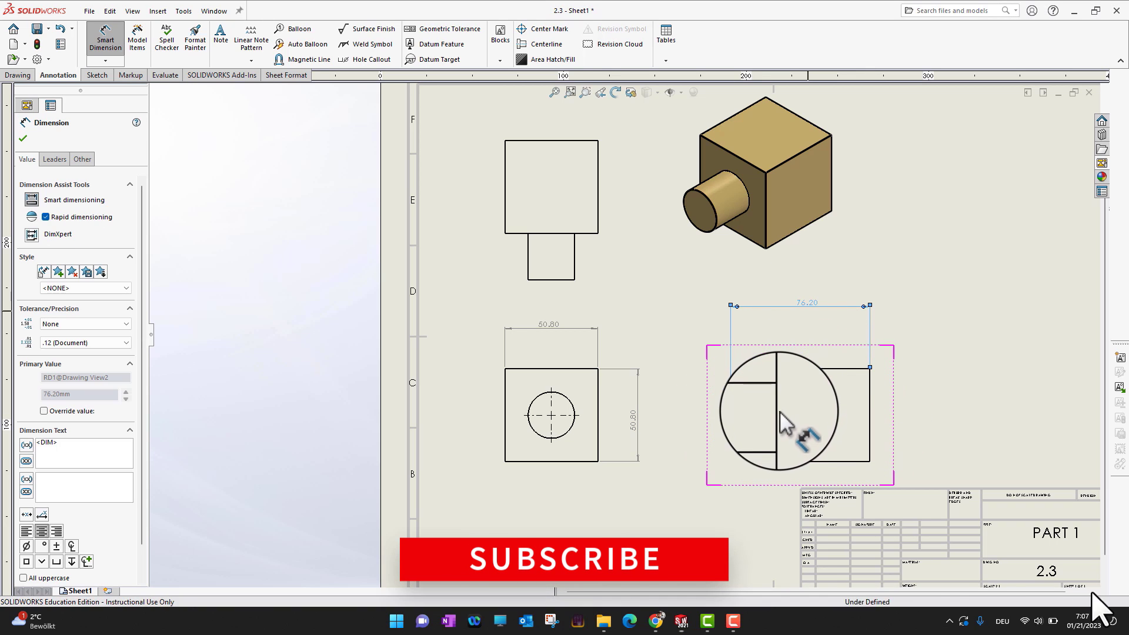
{"action": "left_click", "coordinate": [871, 416]}
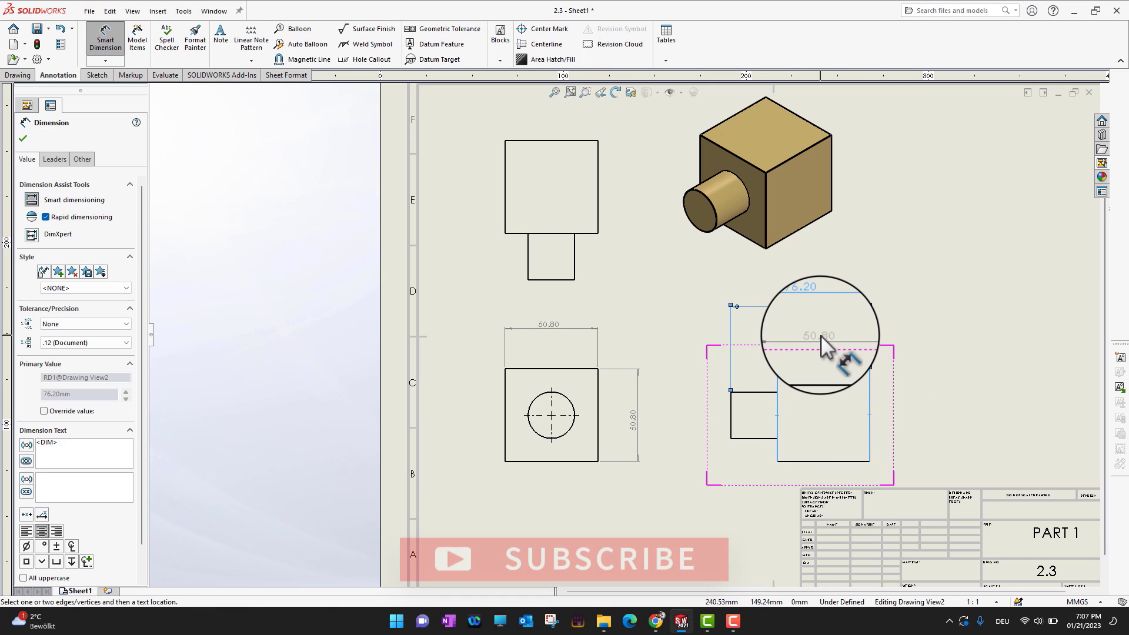
{"action": "left_click", "coordinate": [821, 330]}
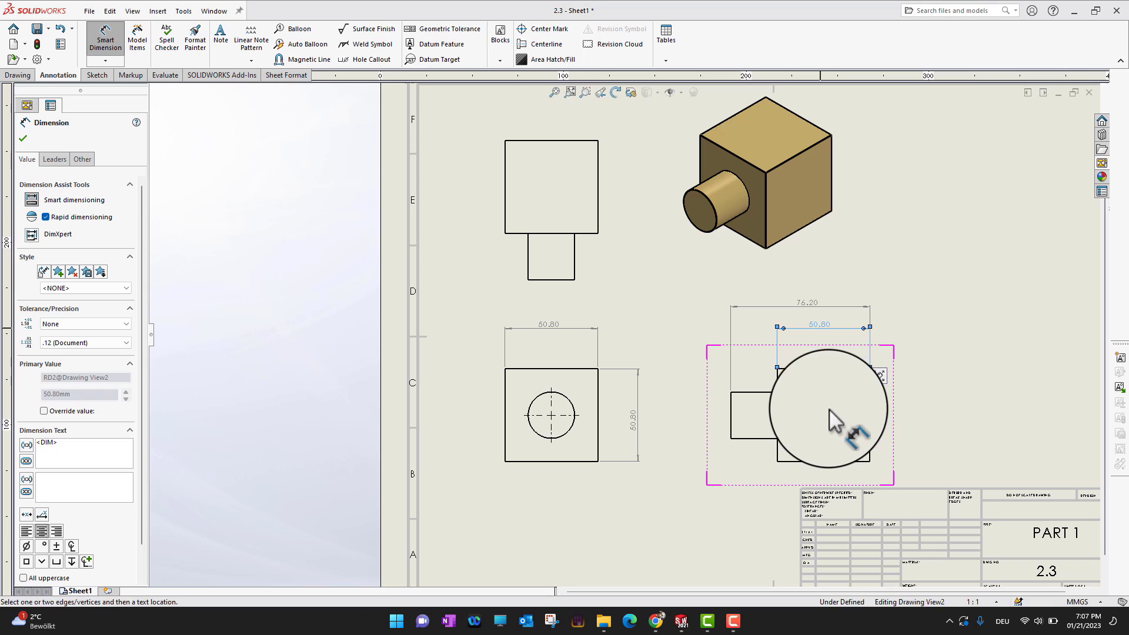
- Dimension the vertical offset between the cylinder's lower edge and the block's bottom edge in the side view
{"action": "left_click", "coordinate": [800, 462]}
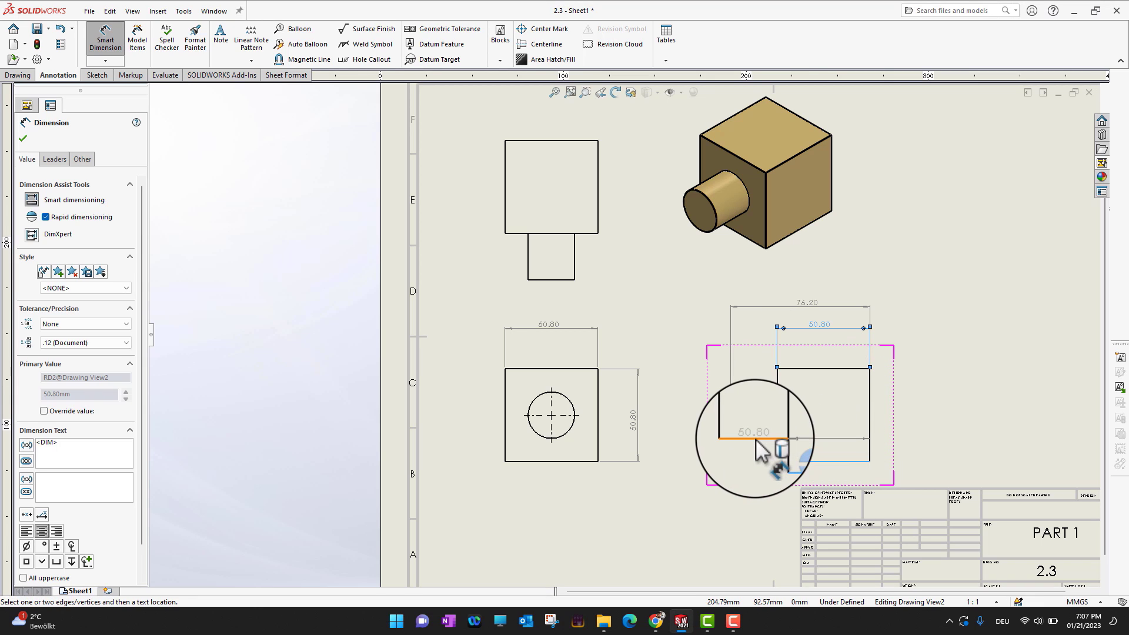
{"action": "left_click", "coordinate": [755, 438]}
{"action": "left_click", "coordinate": [716, 456]}
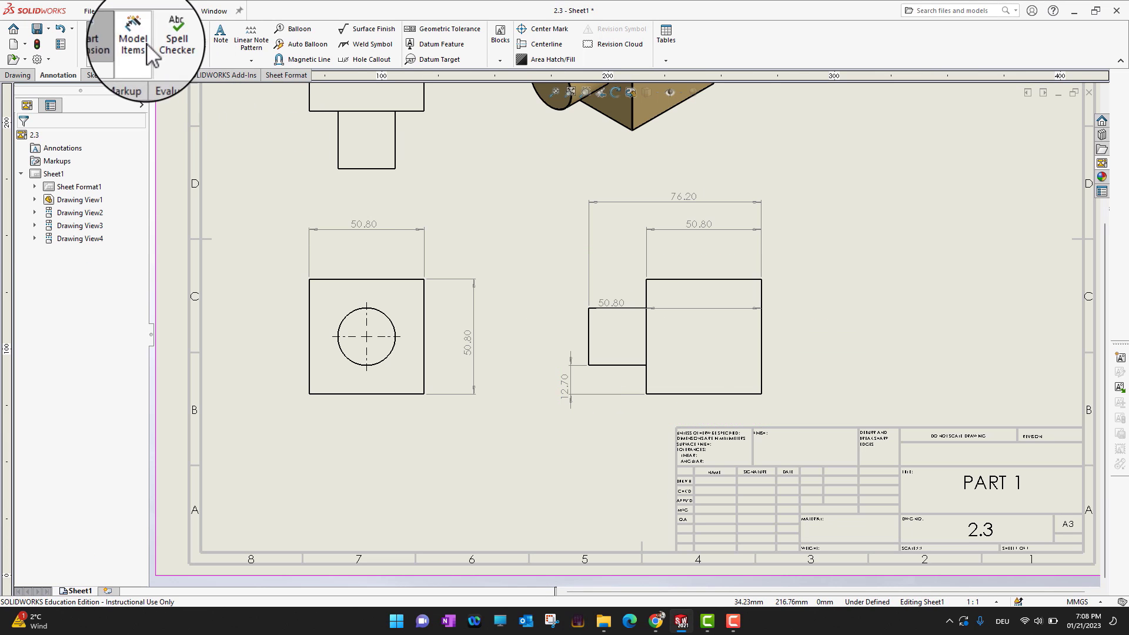
- Dimension the block's height in the side view between its bottom and top edges, placing the dimension to its right
{"action": "scroll", "coordinate": [651, 309], "scroll_direction": "up", "scroll_amount": 2}
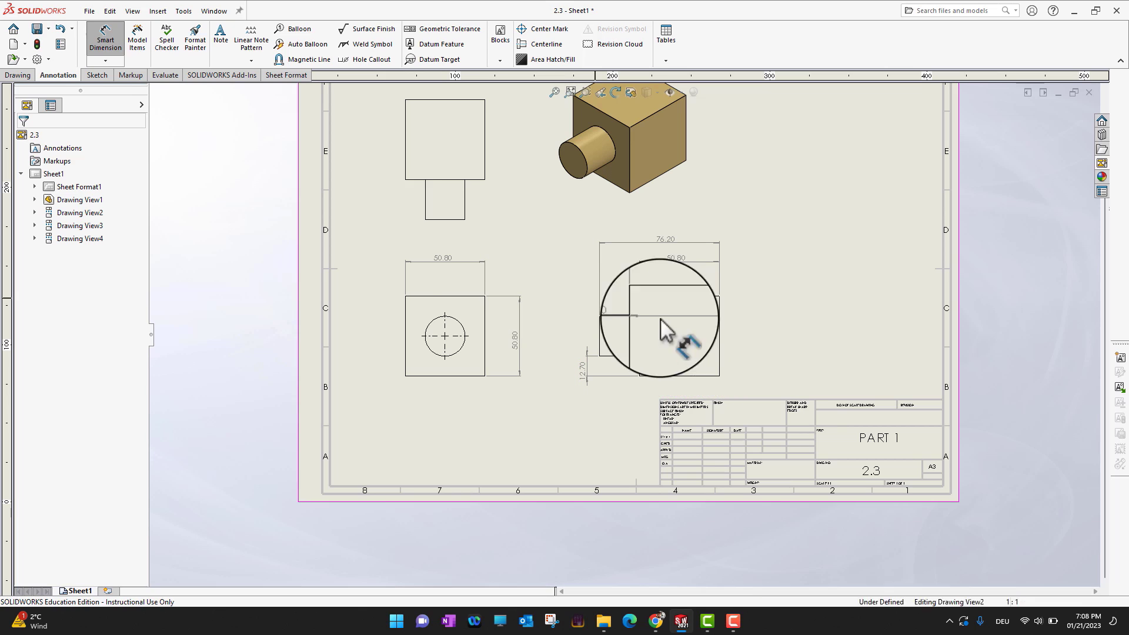
{"action": "left_click", "coordinate": [106, 41]}
{"action": "scroll", "coordinate": [644, 327], "scroll_direction": "down", "scroll_amount": 5}
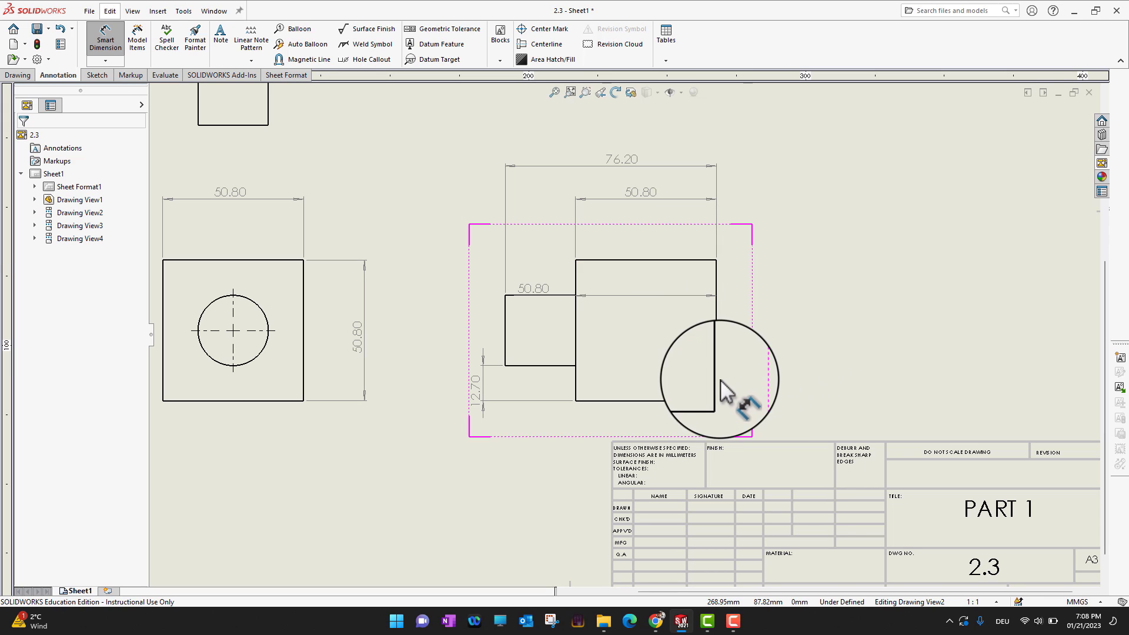
{"action": "left_click", "coordinate": [693, 401]}
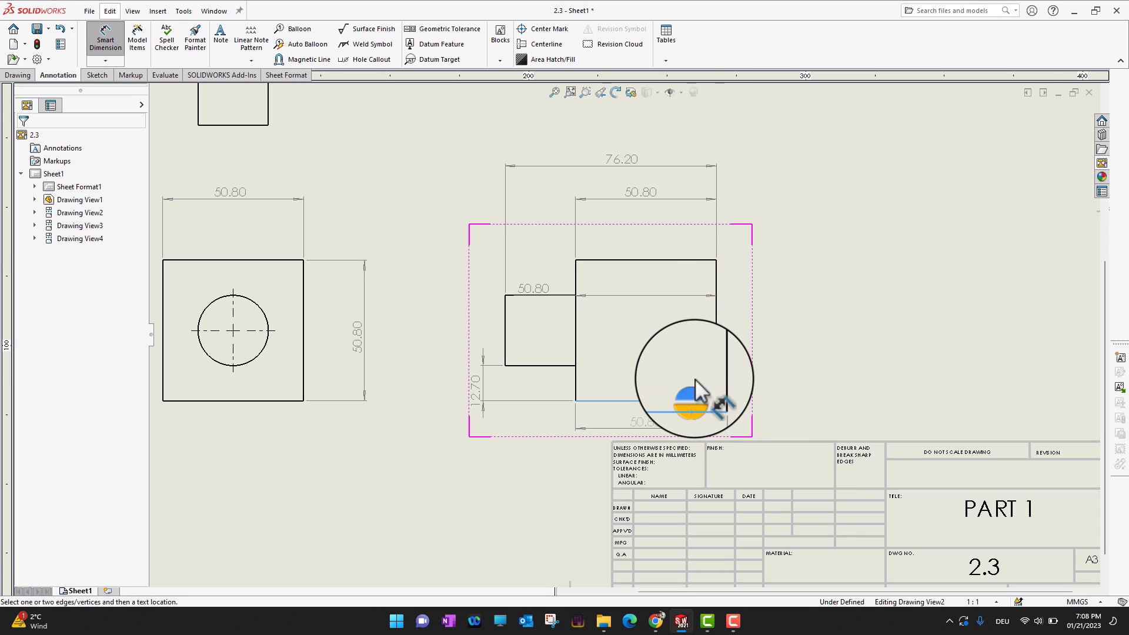
{"action": "left_click", "coordinate": [704, 260]}
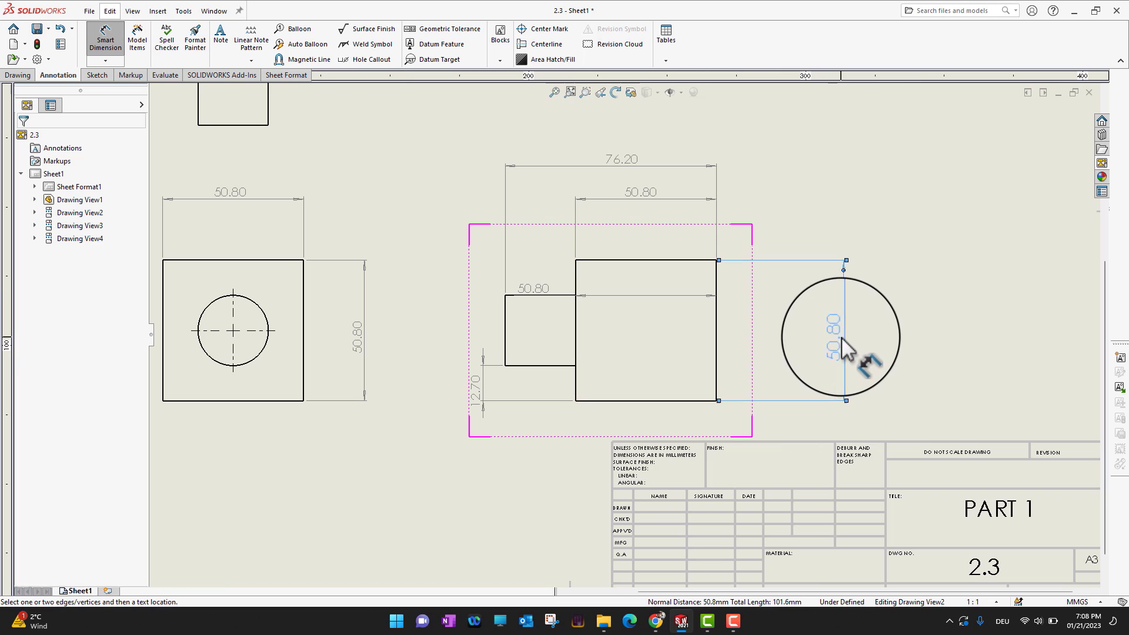
{"action": "left_click", "coordinate": [841, 337]}
{"action": "key", "text": "Escape"}
{"action": "key", "text": "f"}
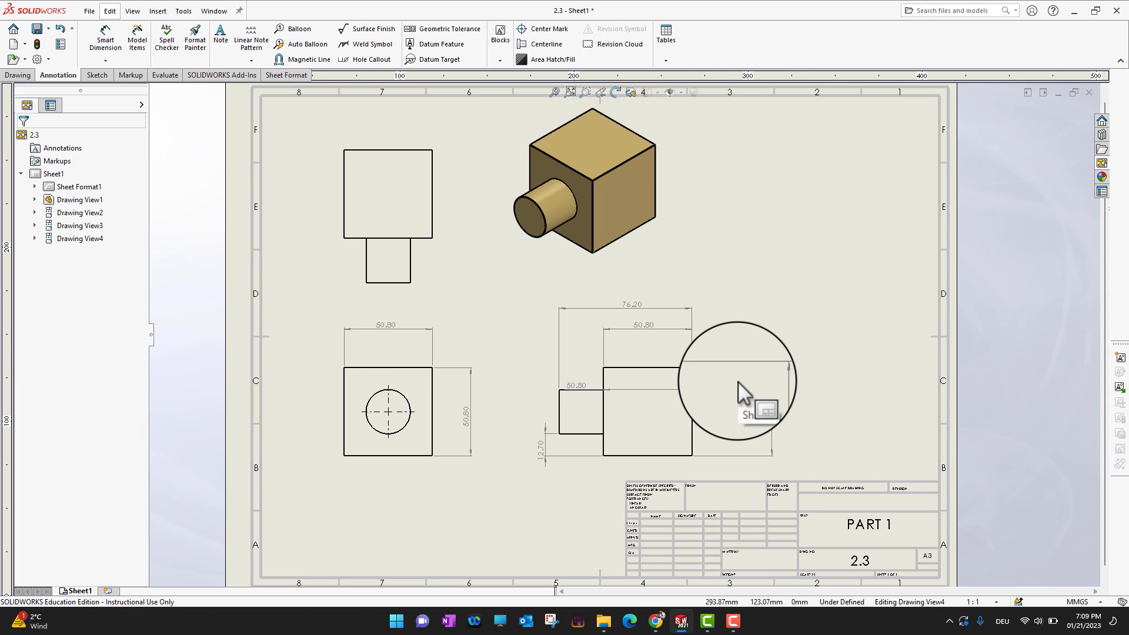
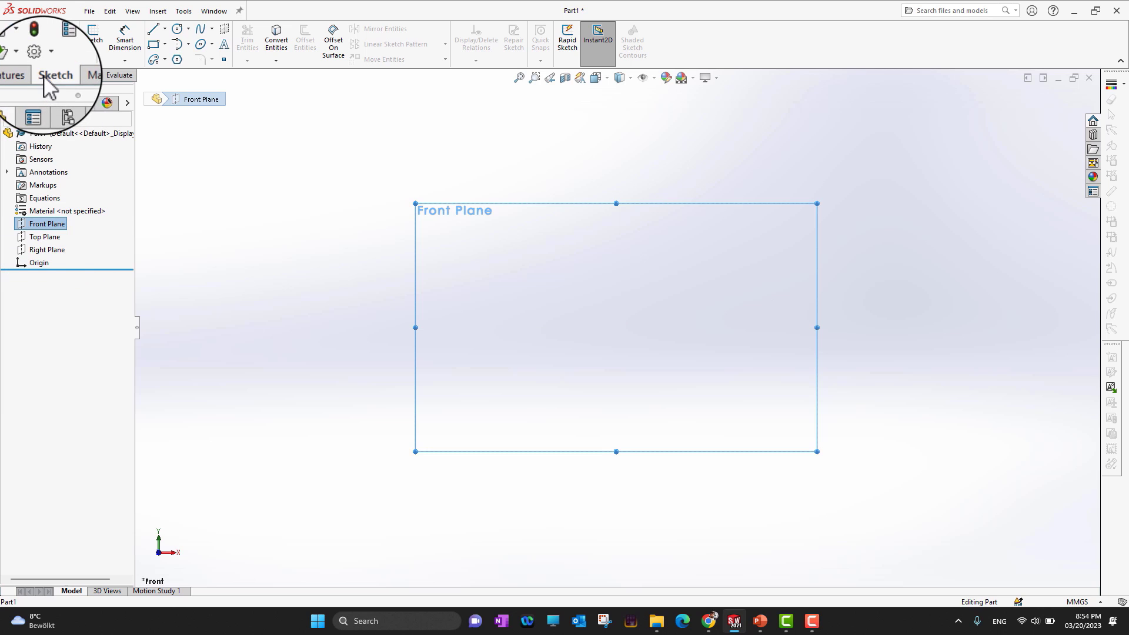
- Sketch a corner rectangle about 90 by 57 mm on the Front Plane, above and to the right of the origin
{"action": "left_click", "coordinate": [164, 46]}
{"action": "left_click", "coordinate": [176, 59]}
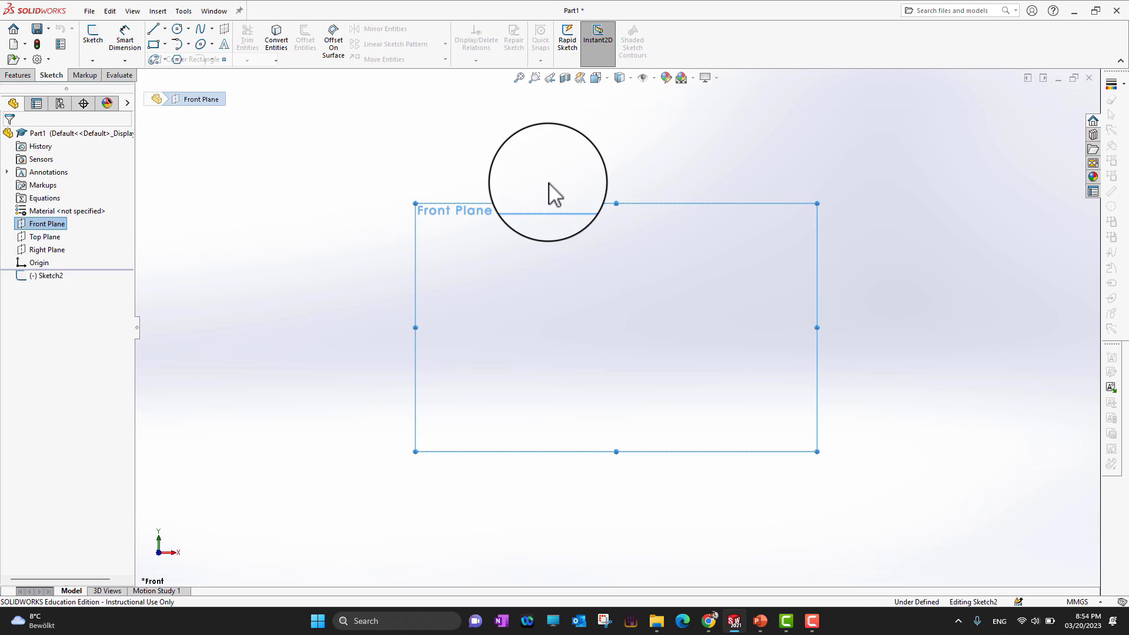
{"action": "left_click", "coordinate": [636, 170]}
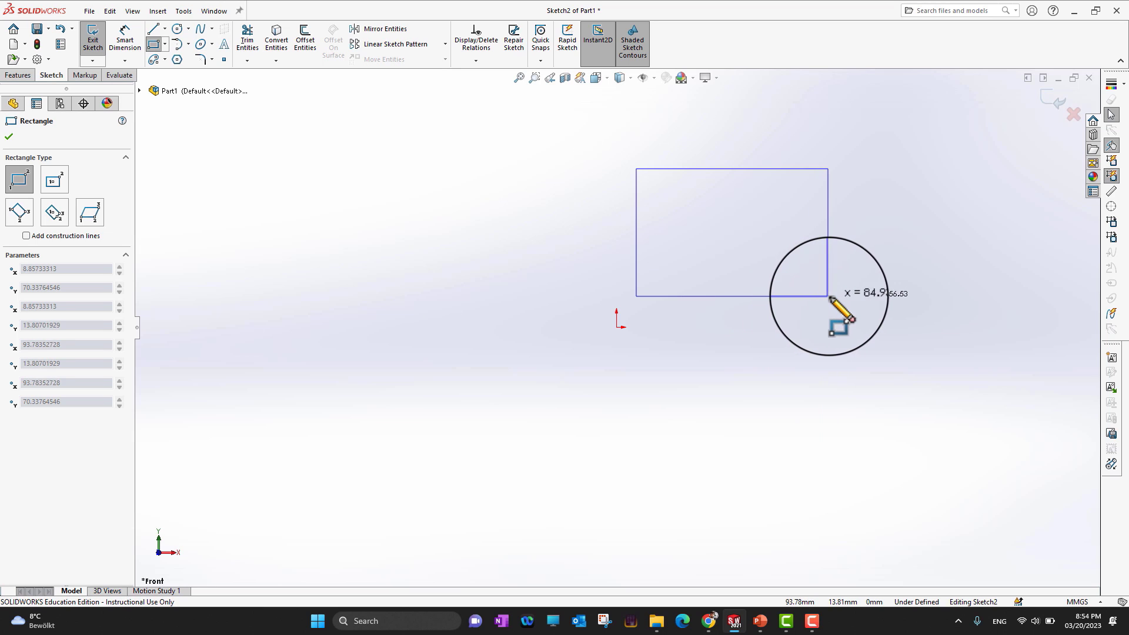
{"action": "left_click", "coordinate": [840, 297]}
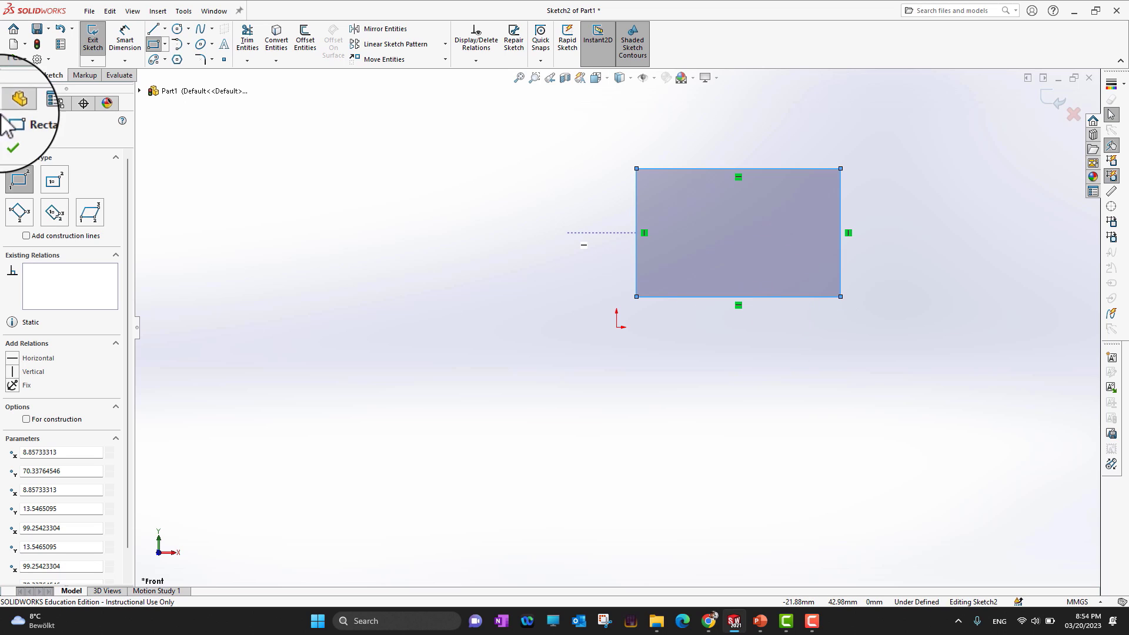
{"action": "left_click", "coordinate": [10, 139]}
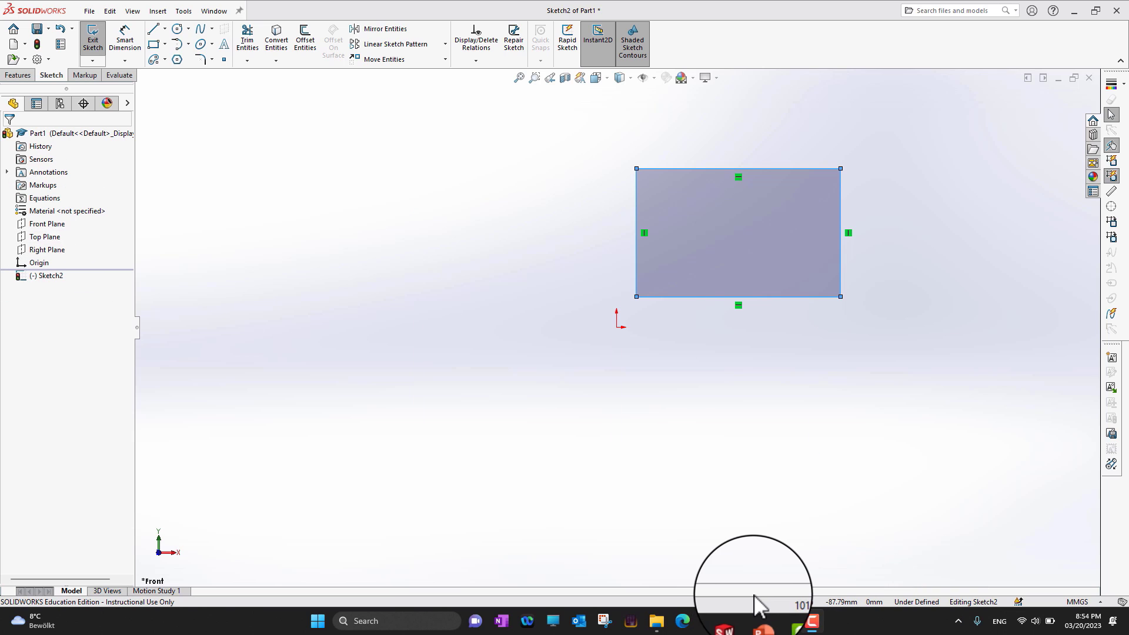
- Consult the six steps of modeling slide in PowerPoint, and move the rectangle's lower-left corner onto the origin in SOLIDWORKS
{"action": "left_click", "coordinate": [759, 621]}
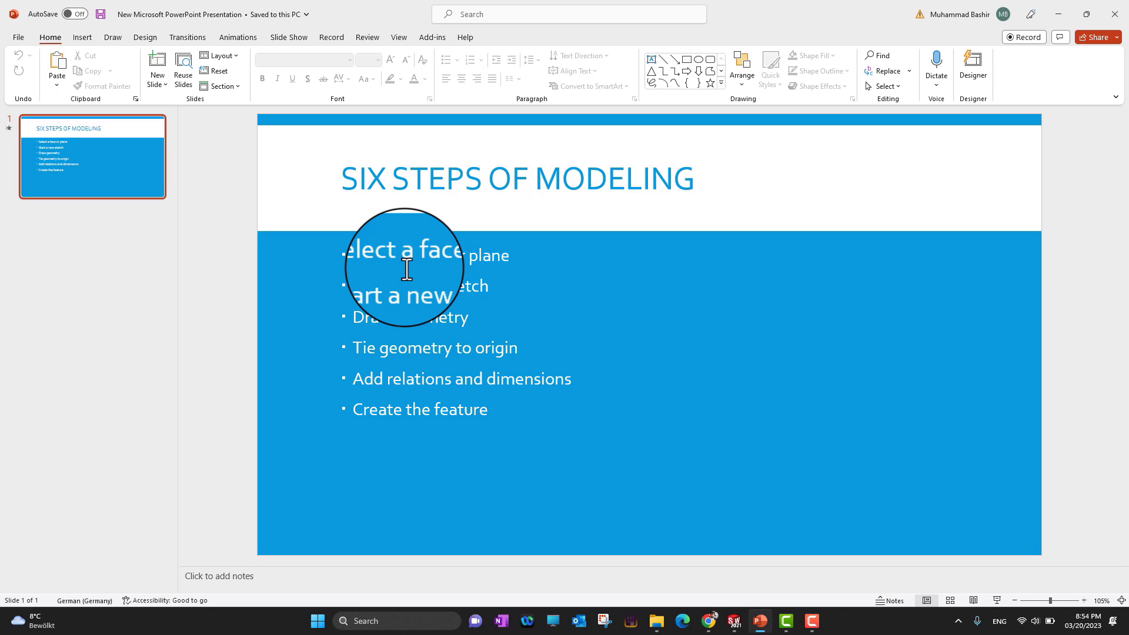
{"action": "left_click", "coordinate": [1057, 22]}
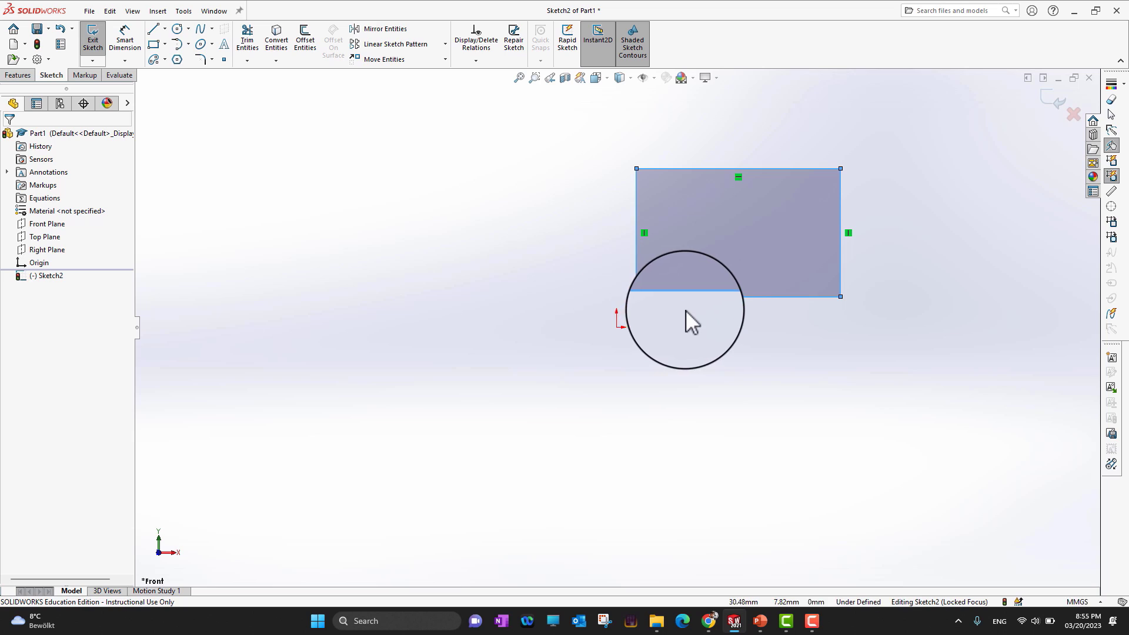
{"action": "left_click", "coordinate": [637, 297]}
{"action": "left_click_drag", "start_coordinate": [635, 307], "coordinate": [619, 331]}
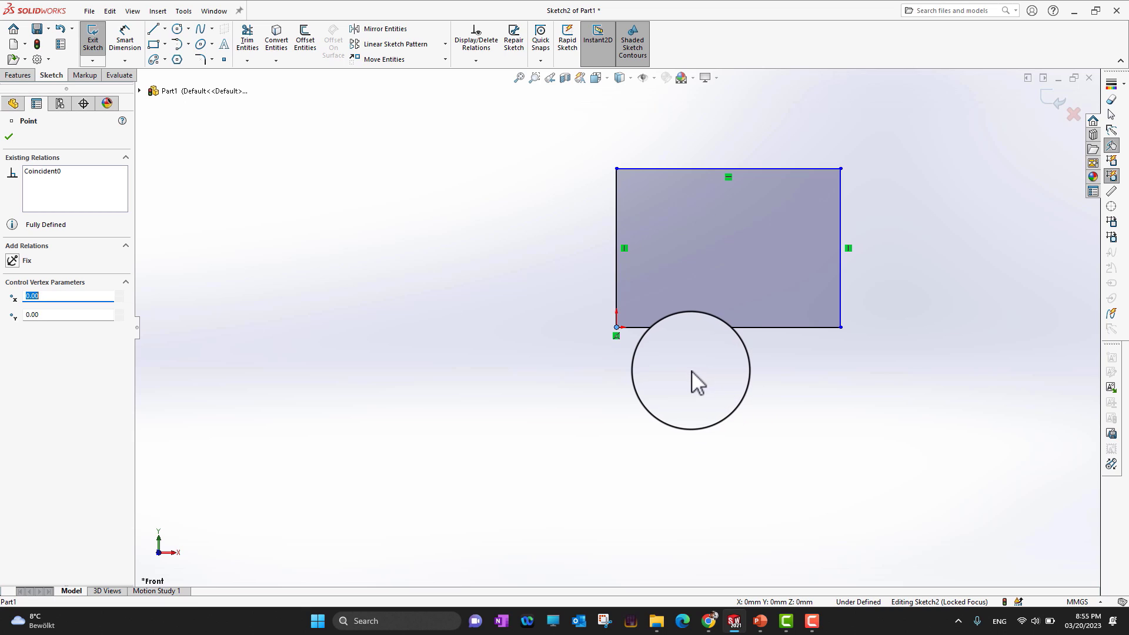
{"action": "left_click", "coordinate": [13, 138]}
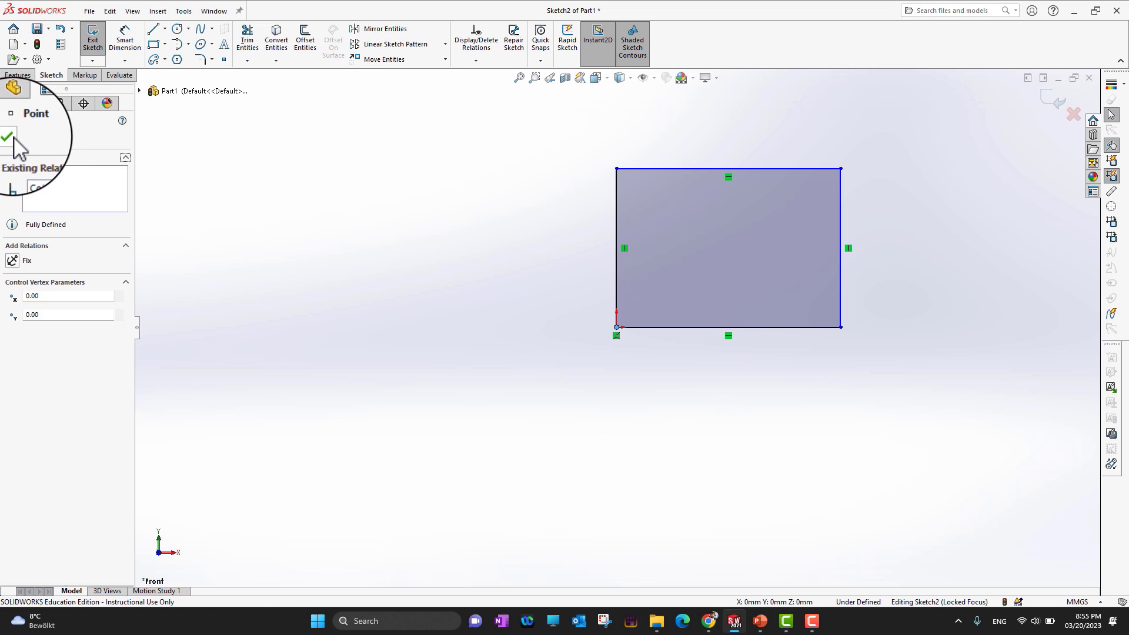
- Examine the rectangle's attachment to the origin and review the PowerPoint slide listing the six steps of modeling
{"action": "scroll", "coordinate": [717, 351], "scroll_direction": "up", "scroll_amount": 2}
{"action": "scroll", "coordinate": [709, 352], "scroll_direction": "down", "scroll_amount": 5}
{"action": "scroll", "coordinate": [707, 348], "scroll_direction": "up", "scroll_amount": 5}
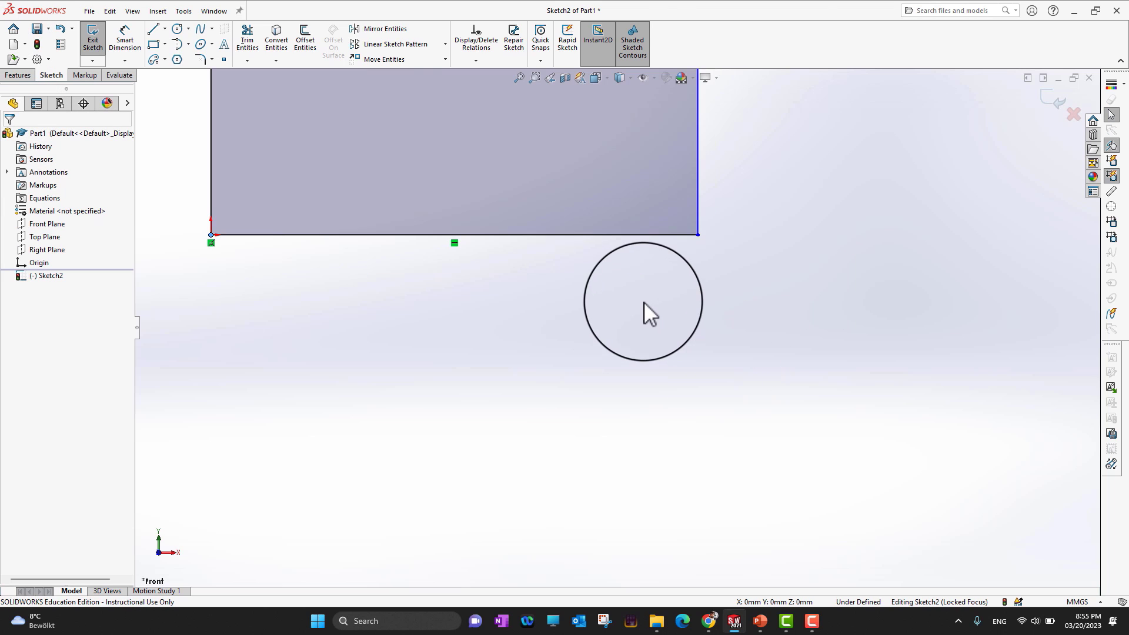
{"action": "scroll", "coordinate": [597, 312], "scroll_direction": "up", "scroll_amount": 6}
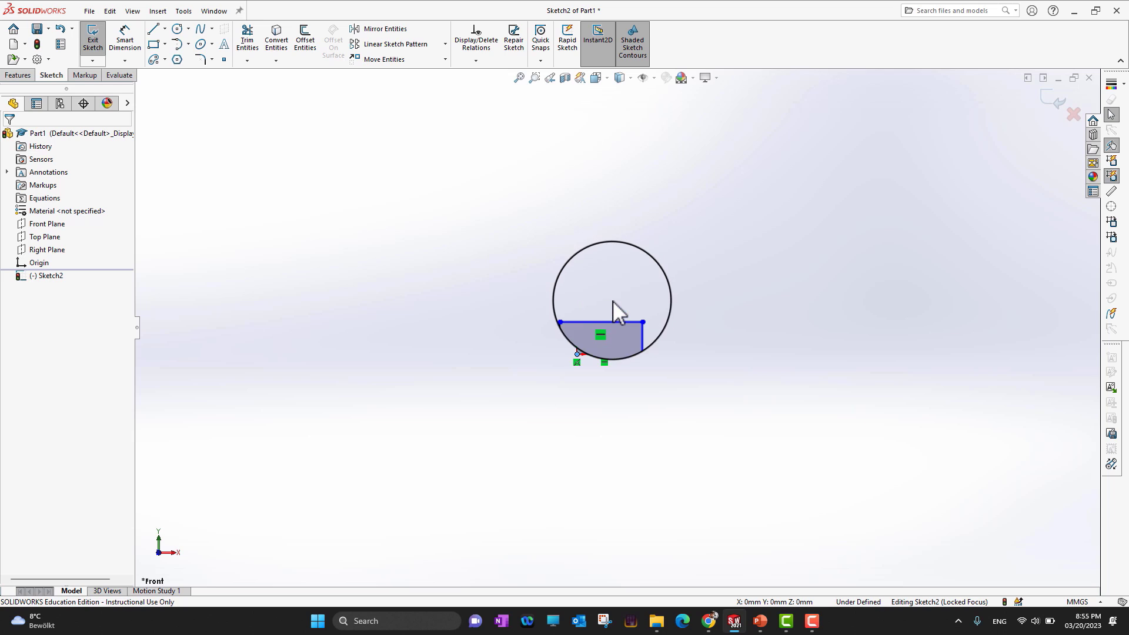
{"action": "scroll", "coordinate": [613, 301], "scroll_direction": "down", "scroll_amount": 8}
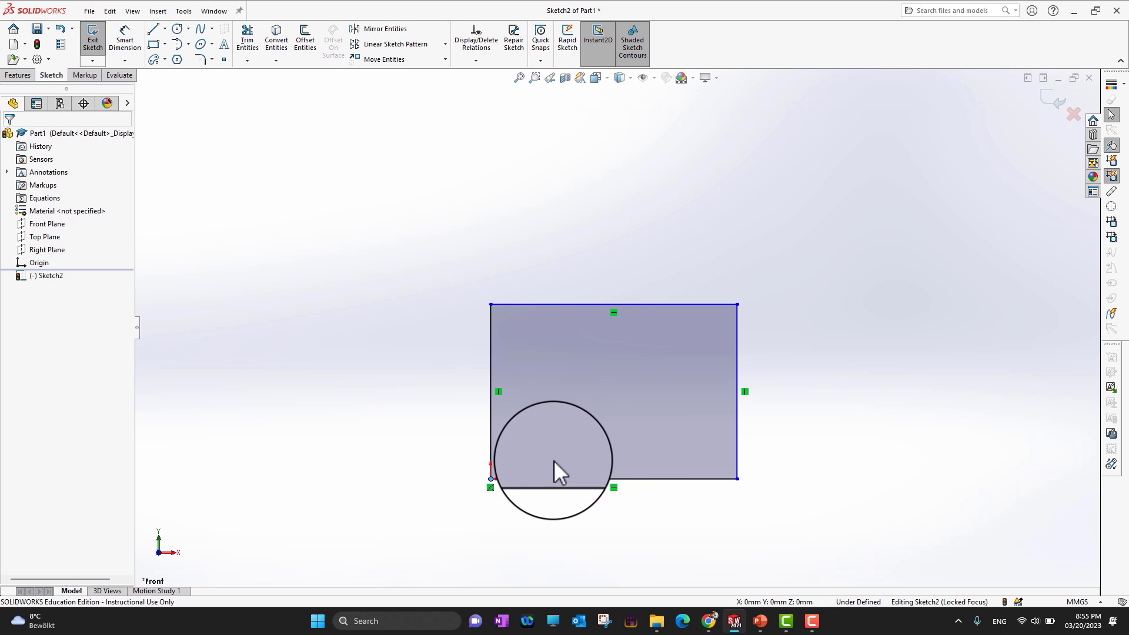
{"action": "scroll", "coordinate": [554, 470], "scroll_direction": "down", "scroll_amount": 3}
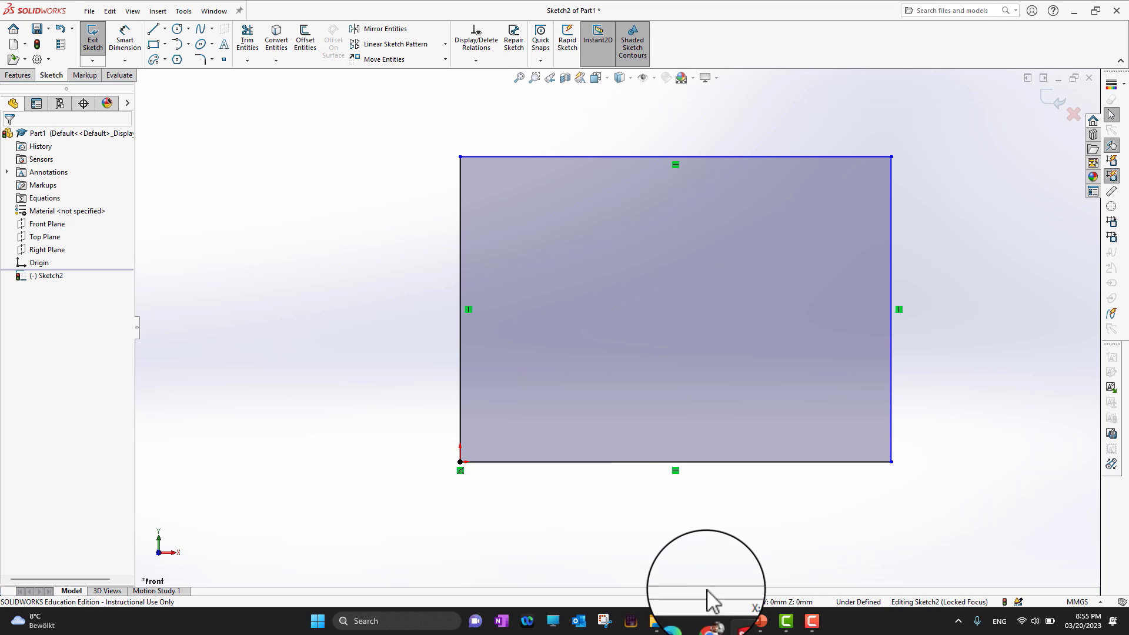
{"action": "left_click", "coordinate": [761, 621]}
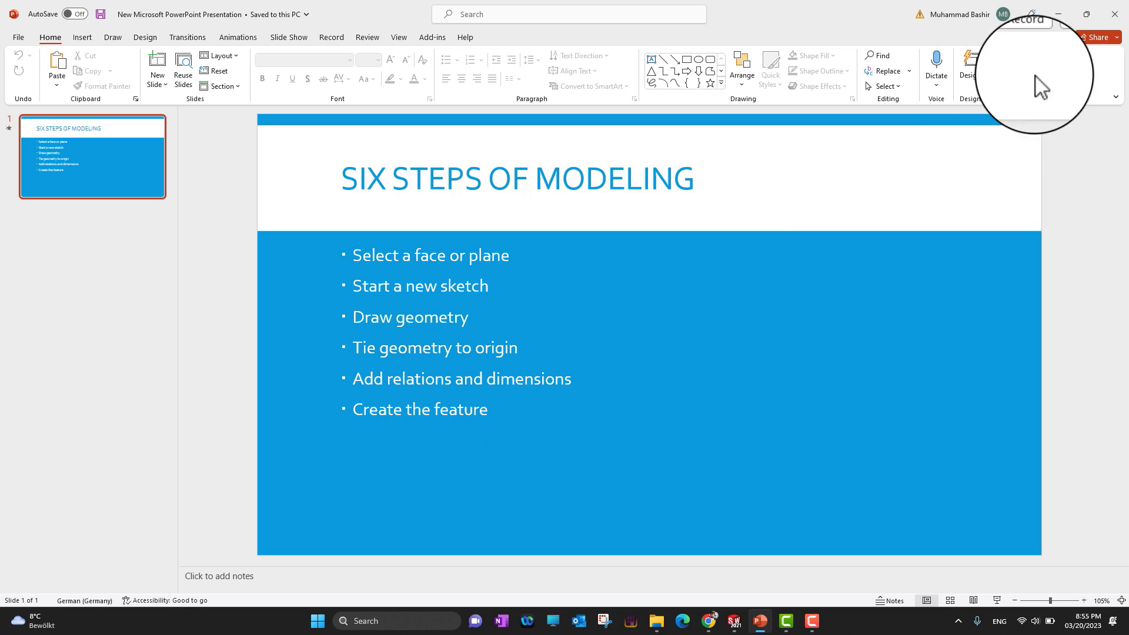
{"action": "left_click", "coordinate": [1057, 16]}
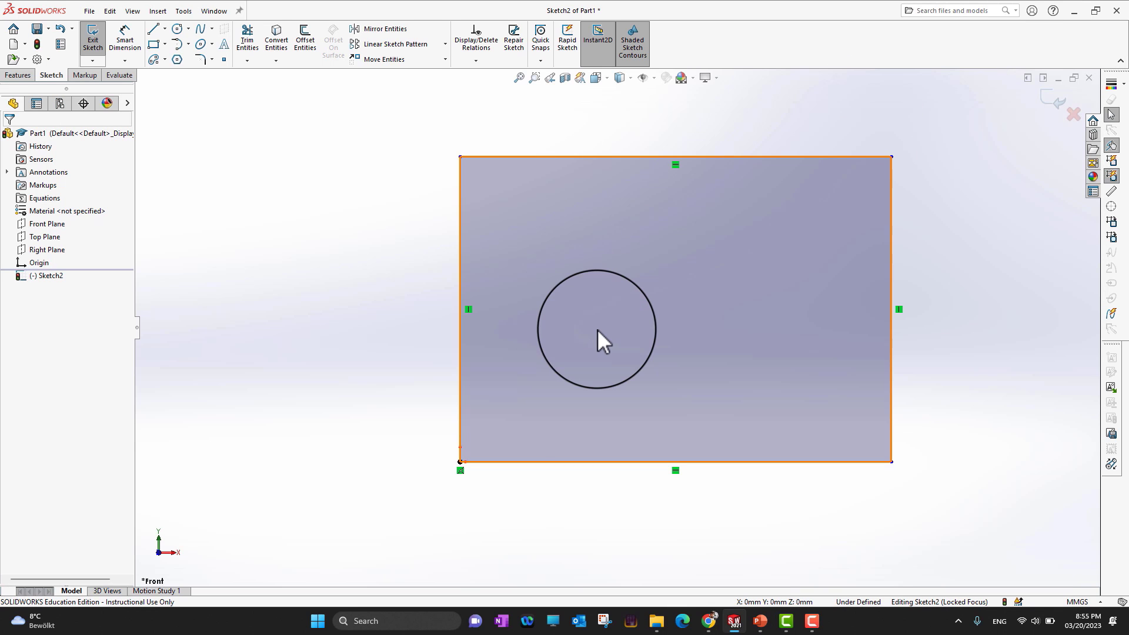
{"action": "mouse_move", "coordinate": [581, 322]}
{"action": "left_mouse_down"}
{"action": "mouse_move", "coordinate": [536, 309]}
{"action": "mouse_move", "coordinate": [570, 286]}
{"action": "mouse_move", "coordinate": [644, 361]}
{"action": "left_mouse_up"}
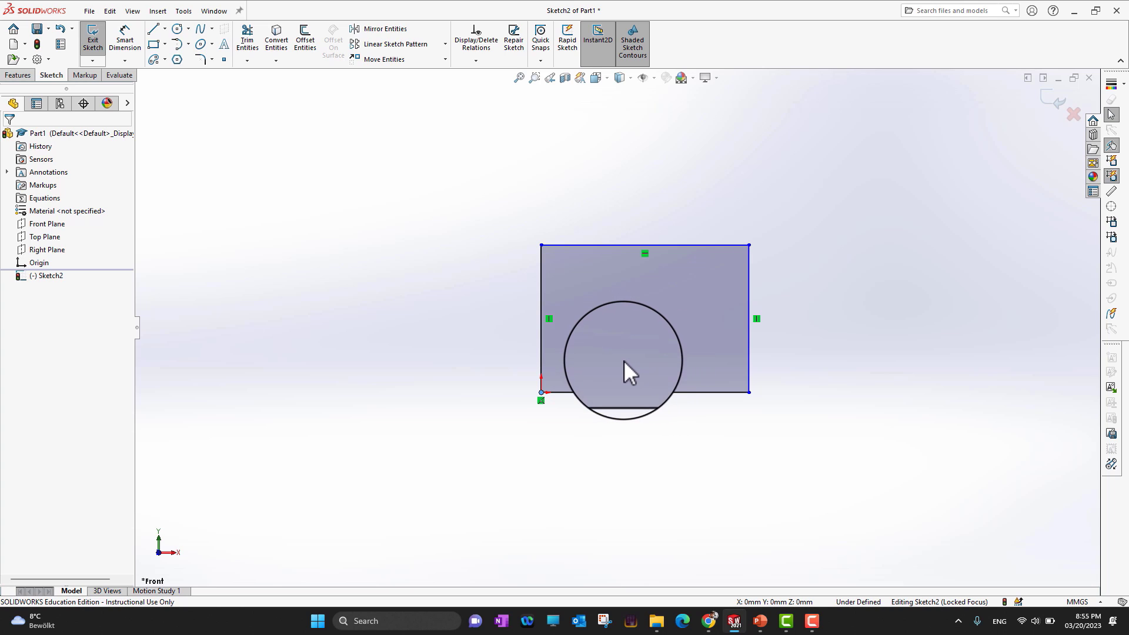
{"action": "scroll", "coordinate": [622, 360], "scroll_direction": "down", "scroll_amount": 4}
{"action": "scroll", "coordinate": [622, 359], "scroll_direction": "up", "scroll_amount": 2}
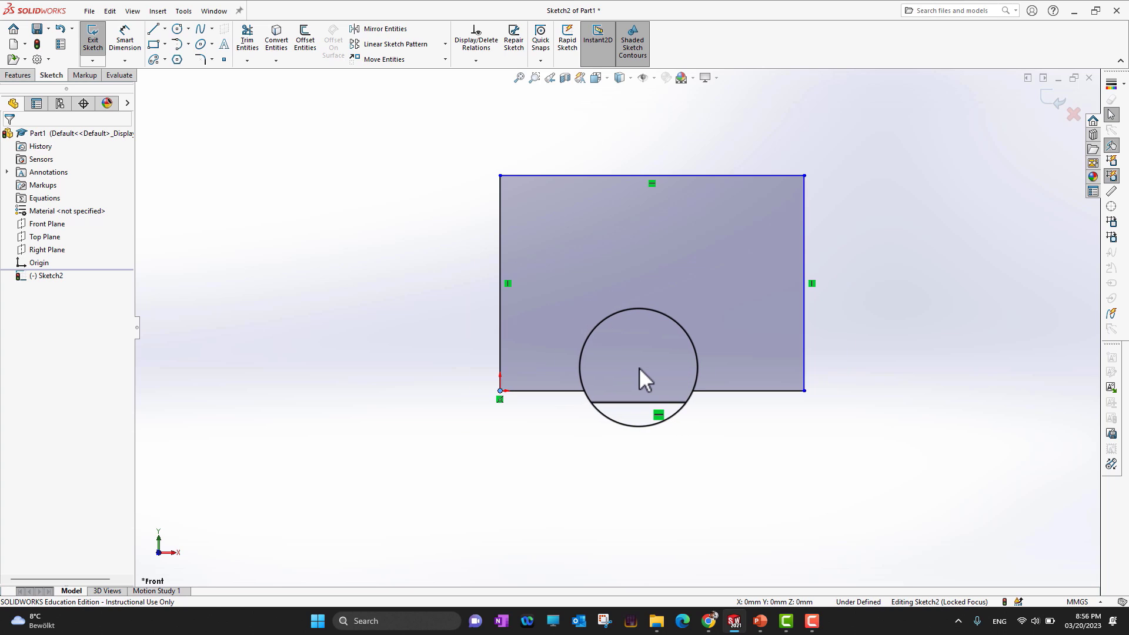
{"action": "scroll", "coordinate": [635, 365], "scroll_direction": "up", "scroll_amount": 2}
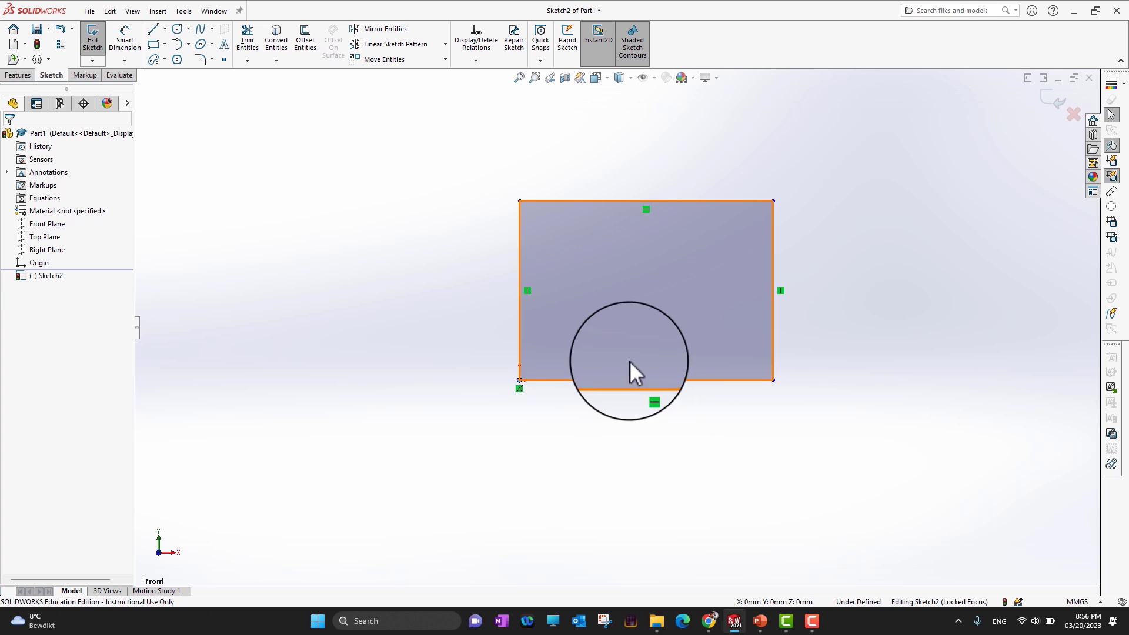
{"action": "mouse_move", "coordinate": [654, 280]}
{"action": "left_mouse_down"}
{"action": "mouse_move", "coordinate": [626, 320]}
{"action": "mouse_move", "coordinate": [605, 515]}
{"action": "mouse_move", "coordinate": [660, 313]}
{"action": "mouse_move", "coordinate": [609, 307]}
{"action": "mouse_move", "coordinate": [520, 389]}
{"action": "mouse_move", "coordinate": [649, 461]}
{"action": "mouse_move", "coordinate": [503, 323]}
{"action": "left_mouse_up"}
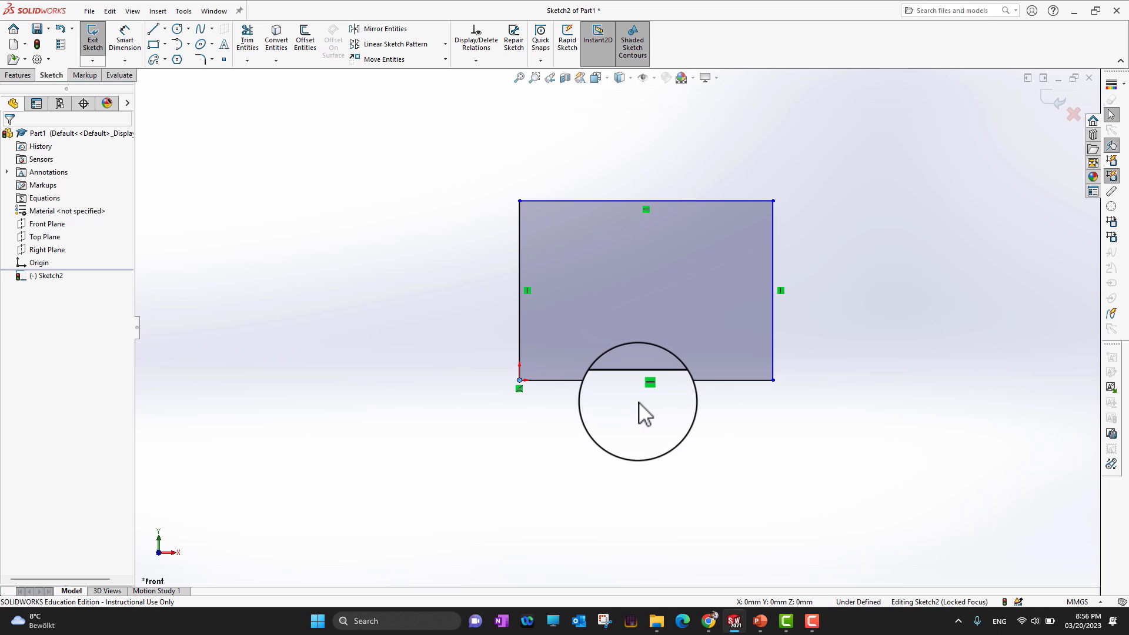
{"action": "mouse_move", "coordinate": [638, 404]}
{"action": "left_mouse_down"}
{"action": "mouse_move", "coordinate": [671, 404]}
{"action": "mouse_move", "coordinate": [609, 394]}
{"action": "mouse_move", "coordinate": [682, 449]}
{"action": "mouse_move", "coordinate": [591, 410]}
{"action": "left_mouse_up"}
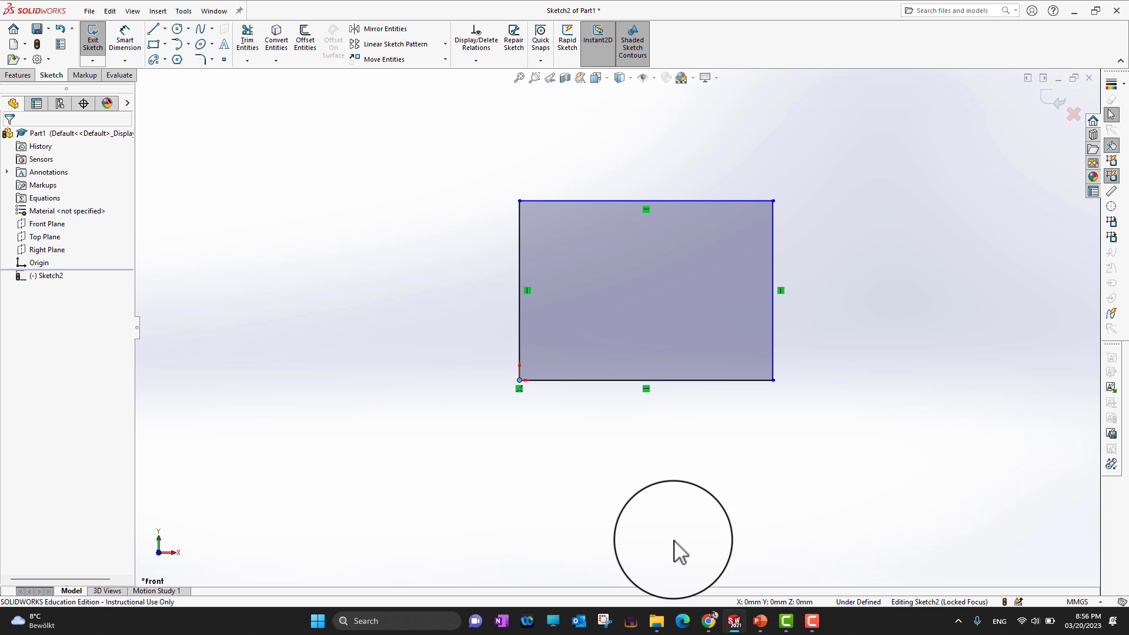
{"action": "left_click", "coordinate": [760, 622]}
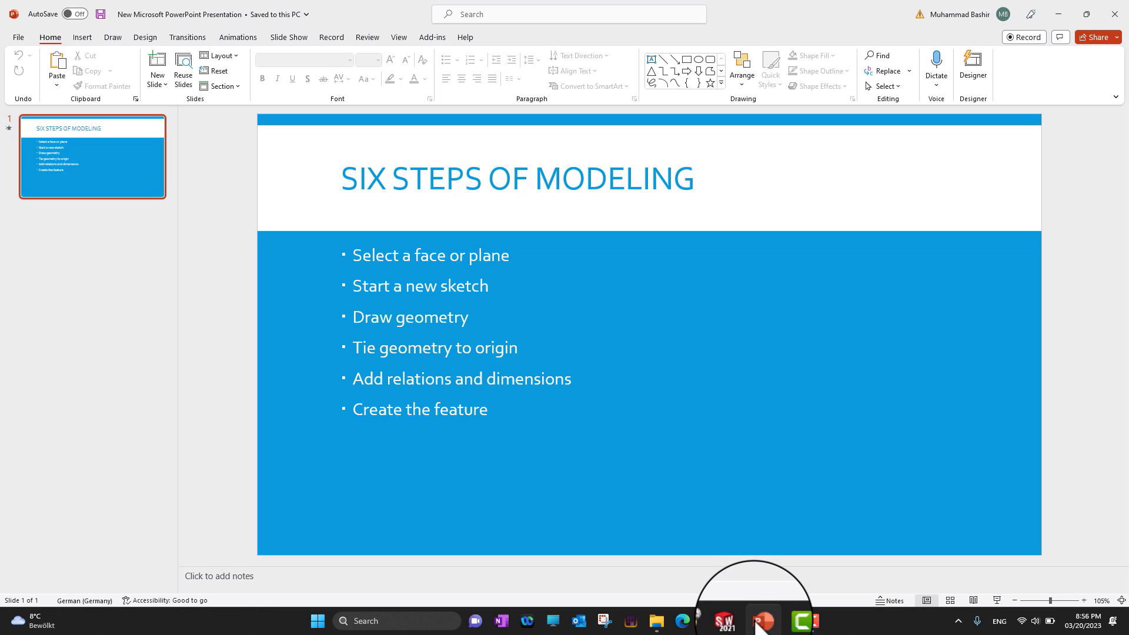
{"action": "left_click", "coordinate": [760, 622]}
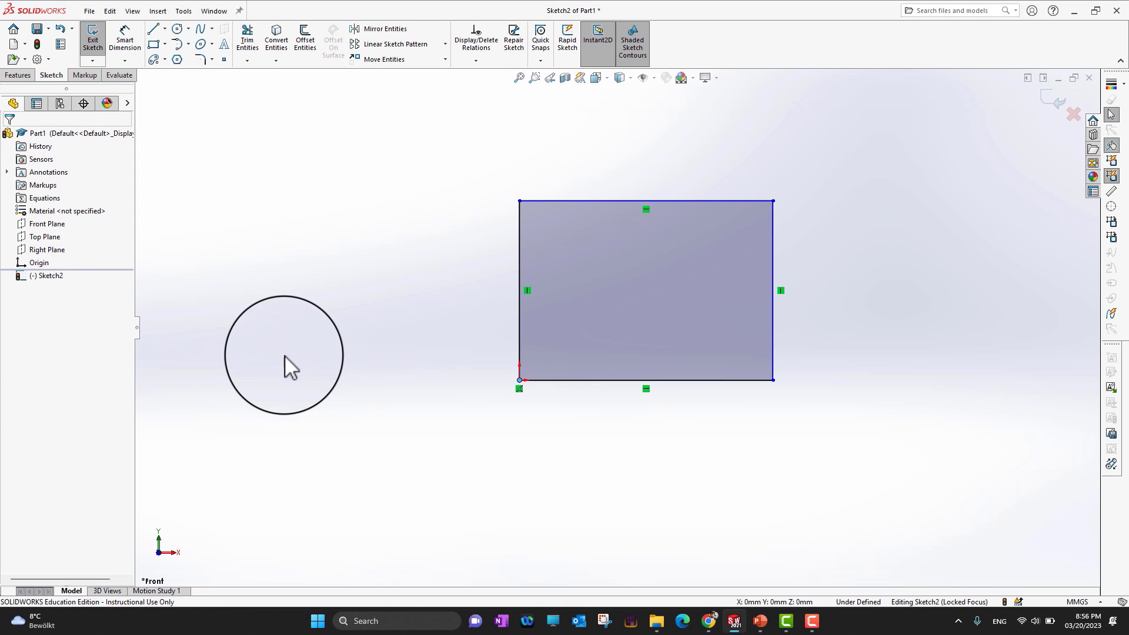
- Sketch a zigzag chain of four connected lines in the empty area left of the rectangle, starting with a line about 39 mm long
{"action": "left_click", "coordinate": [153, 30]}
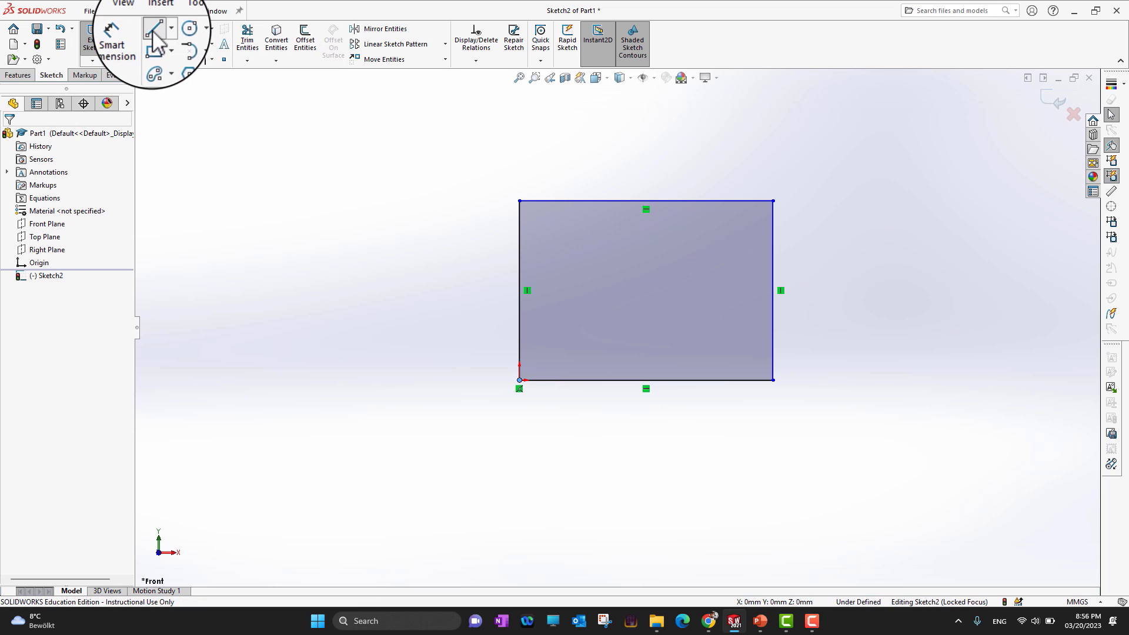
{"action": "left_click", "coordinate": [238, 318]}
{"action": "left_click", "coordinate": [276, 227]}
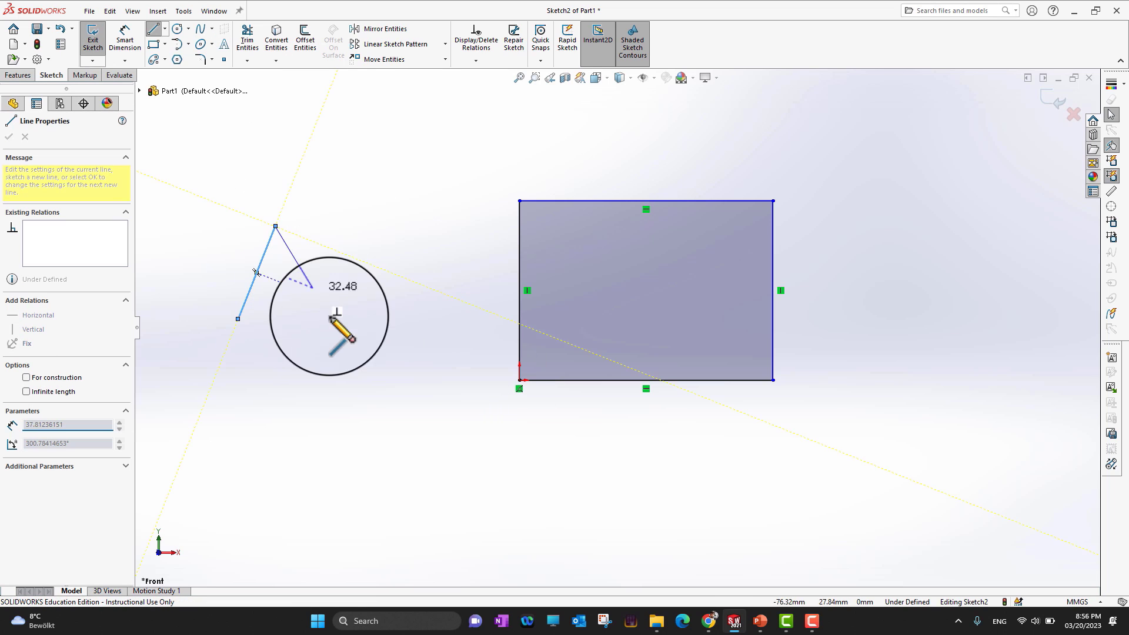
{"action": "left_click", "coordinate": [339, 331]}
{"action": "left_click", "coordinate": [391, 221]}
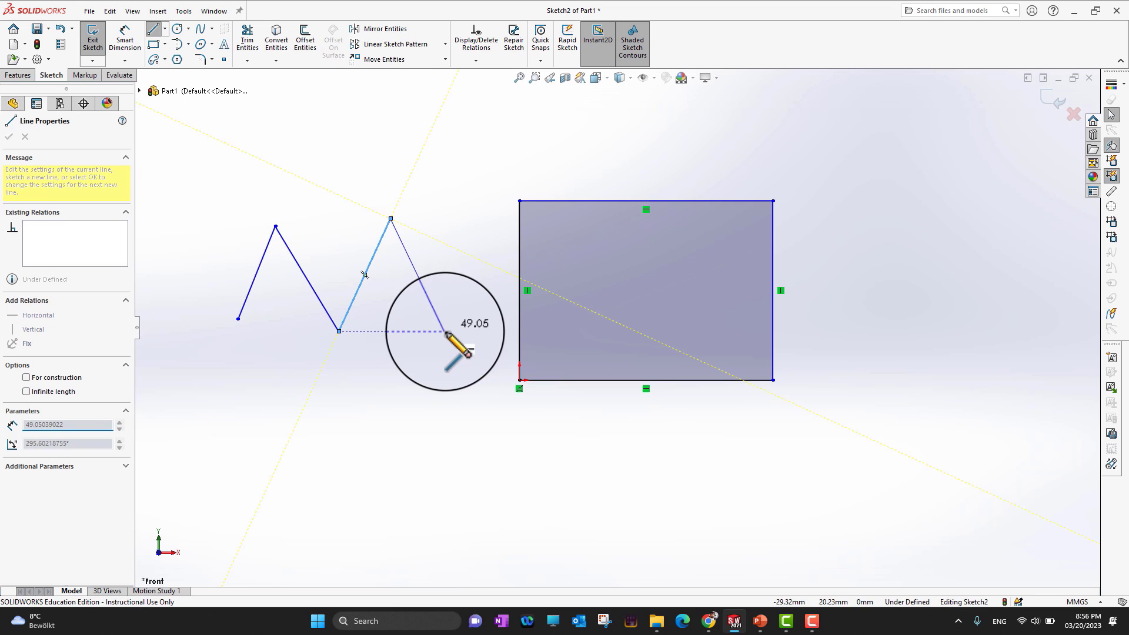
{"action": "left_click", "coordinate": [447, 338]}
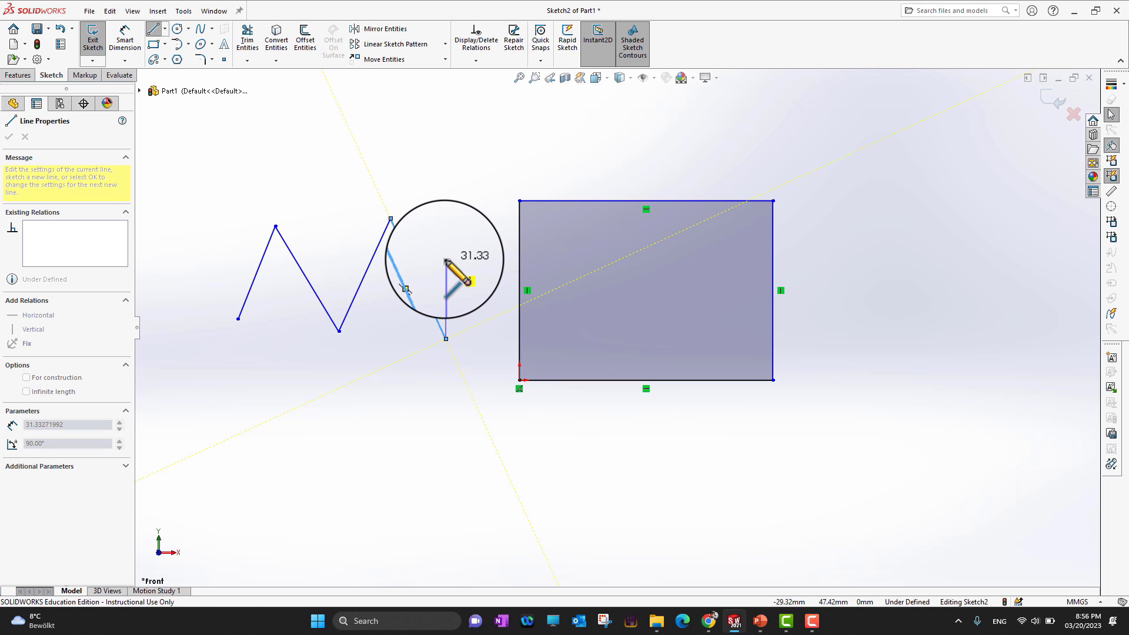
{"action": "key", "text": "Escape"}
{"action": "key", "text": "Escape"}
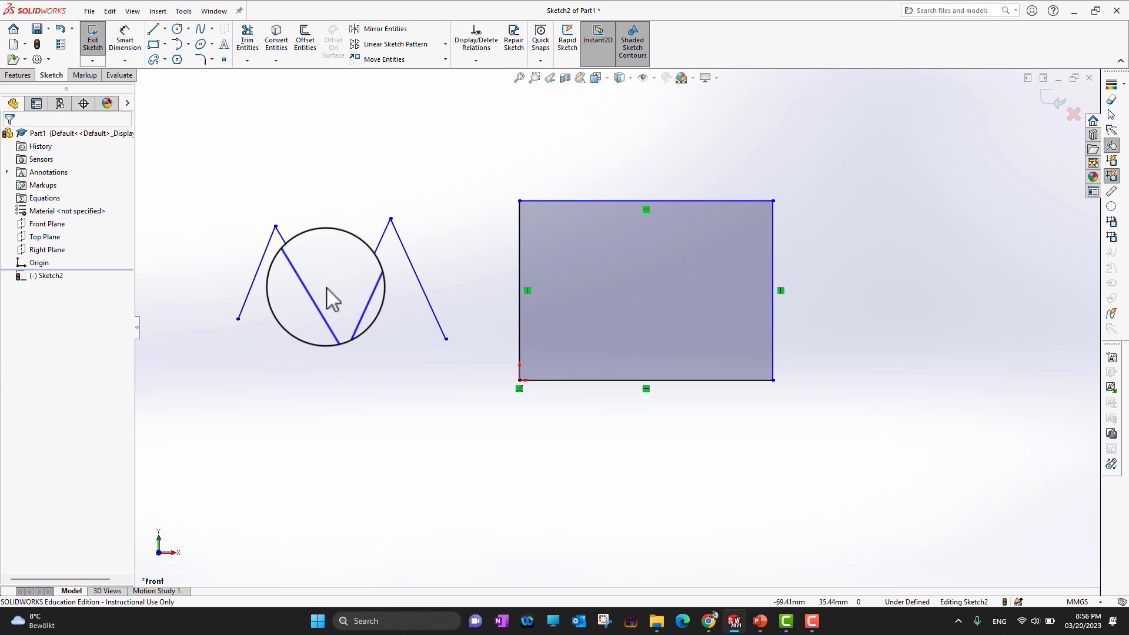
- Add a Perpendicular relation between the first and second lines of the zigzag
{"action": "left_click", "coordinate": [259, 274]}
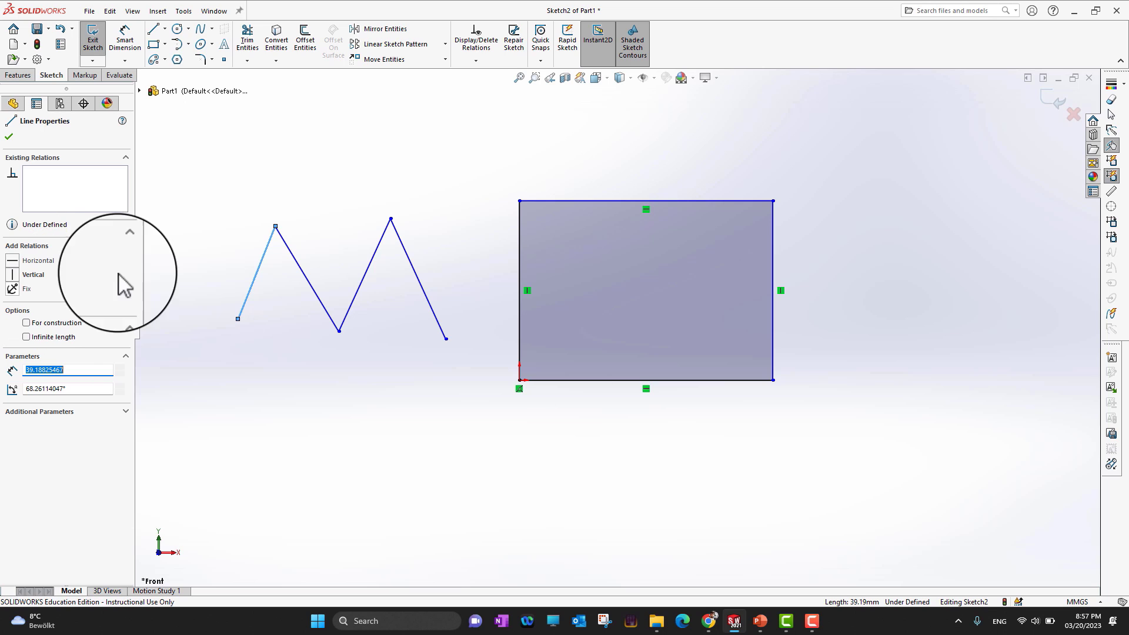
{"action": "left_click", "coordinate": [9, 136]}
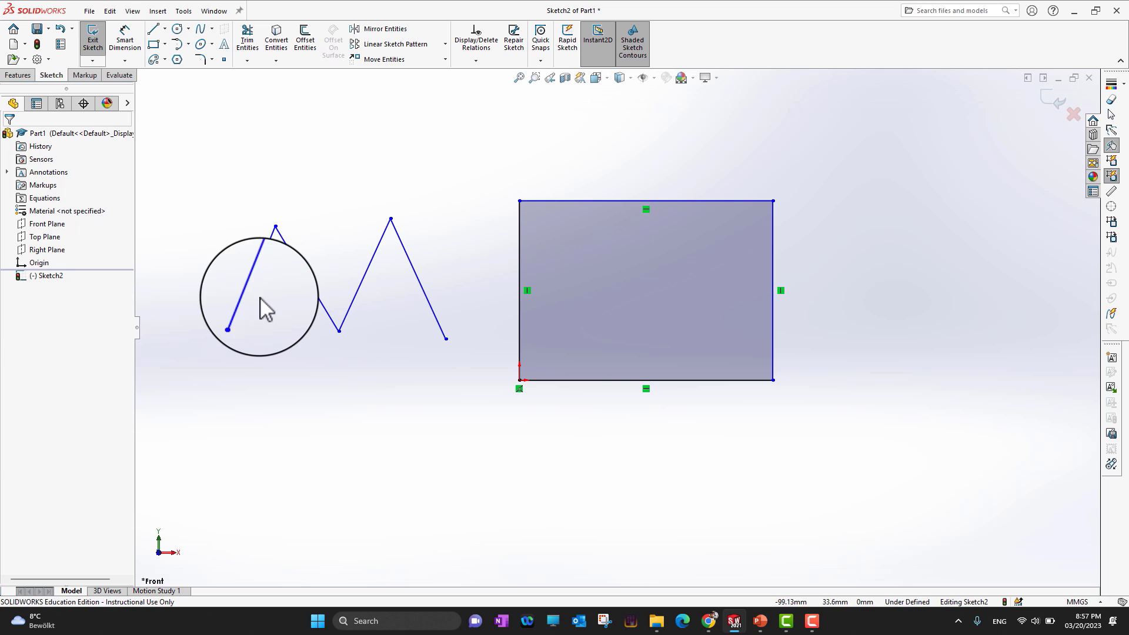
{"action": "left_click", "coordinate": [259, 270]}
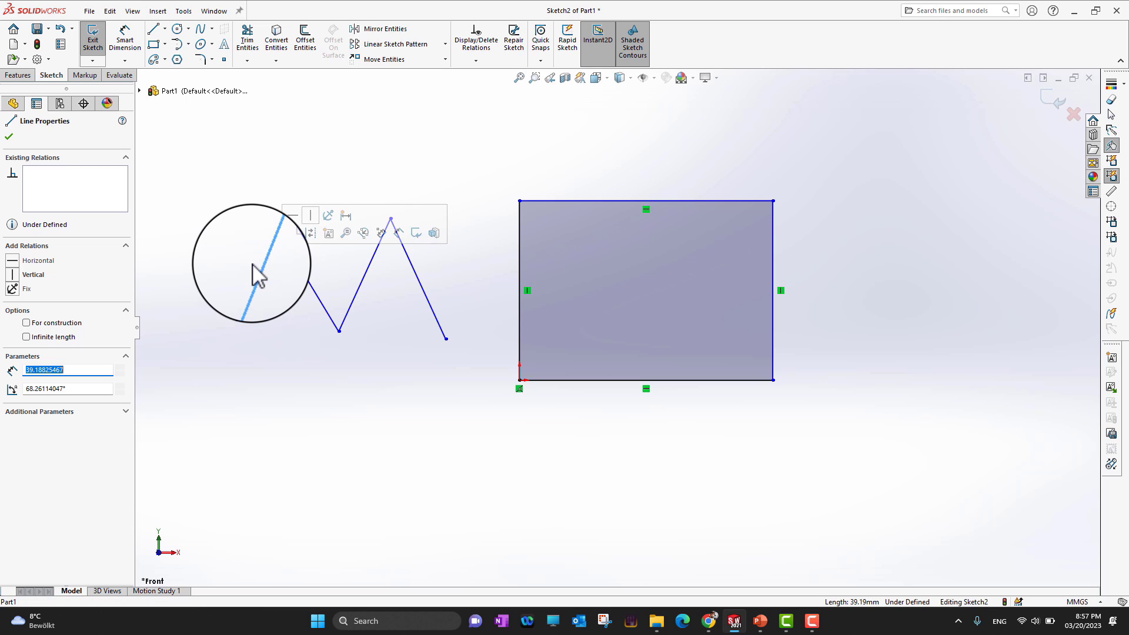
{"action": "left_click", "coordinate": [309, 283], "text": "ctrl"}
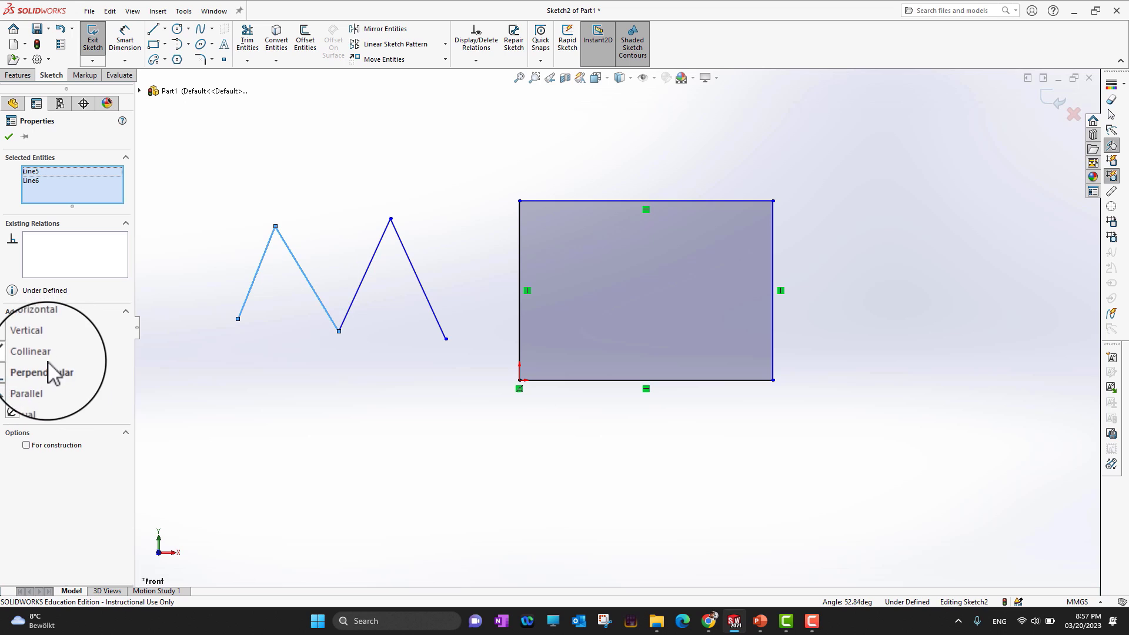
{"action": "left_click", "coordinate": [13, 369]}
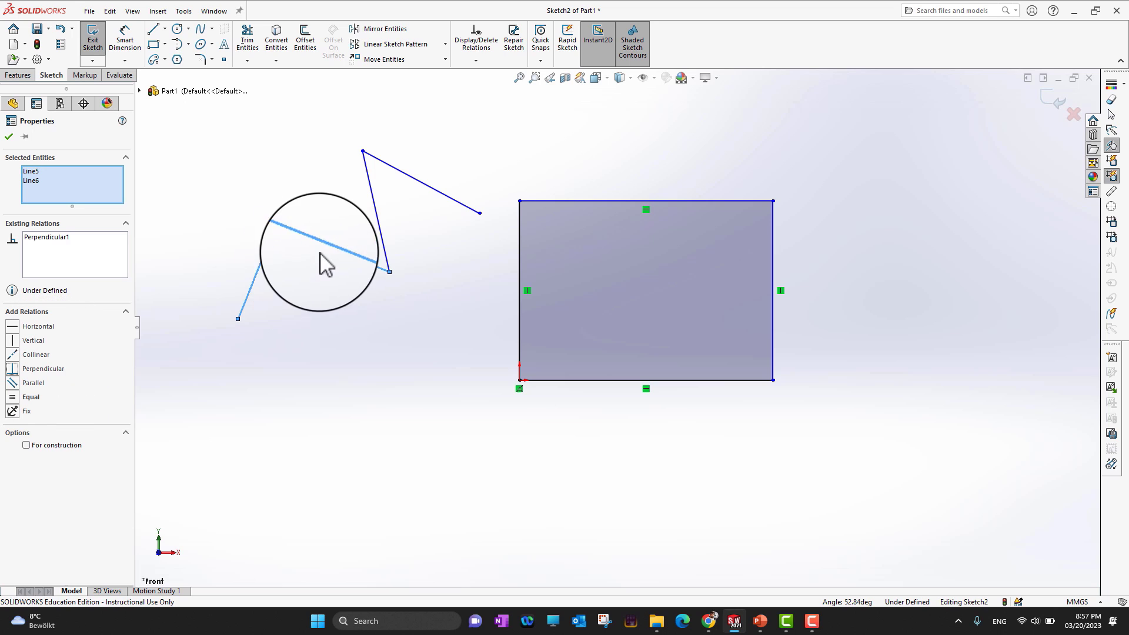
- Examine the relation markers on the zigzag's first two lines, up close and alongside the rectangle
{"action": "scroll", "coordinate": [289, 250], "scroll_direction": "down", "scroll_amount": 1}
{"action": "scroll", "coordinate": [288, 250], "scroll_direction": "down", "scroll_amount": 3}
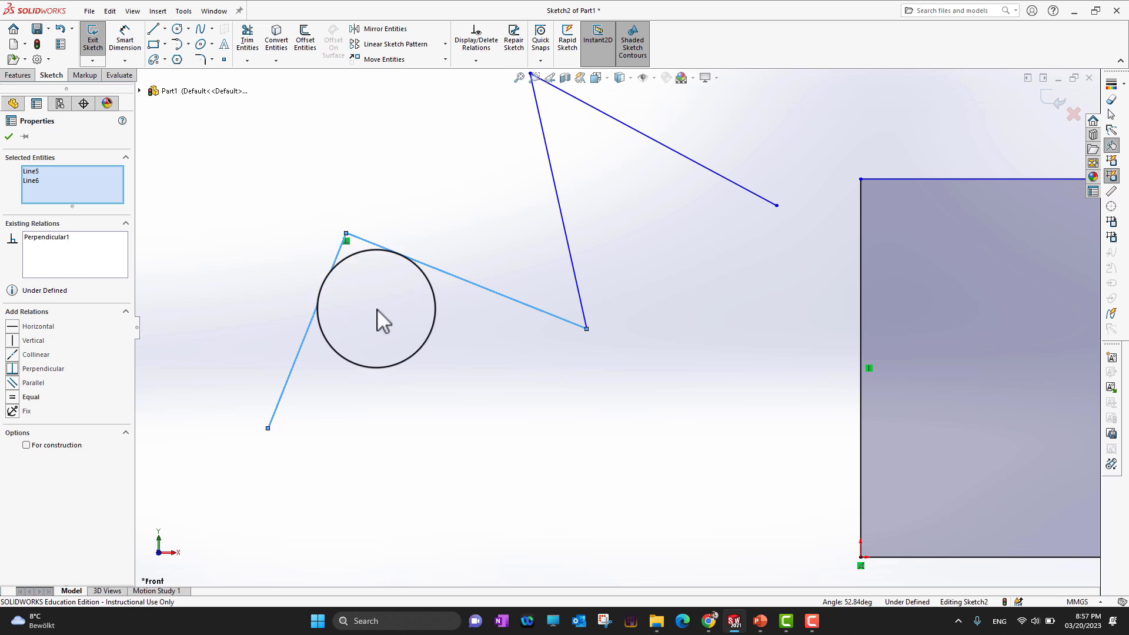
{"action": "scroll", "coordinate": [377, 262], "scroll_direction": "down", "scroll_amount": 2}
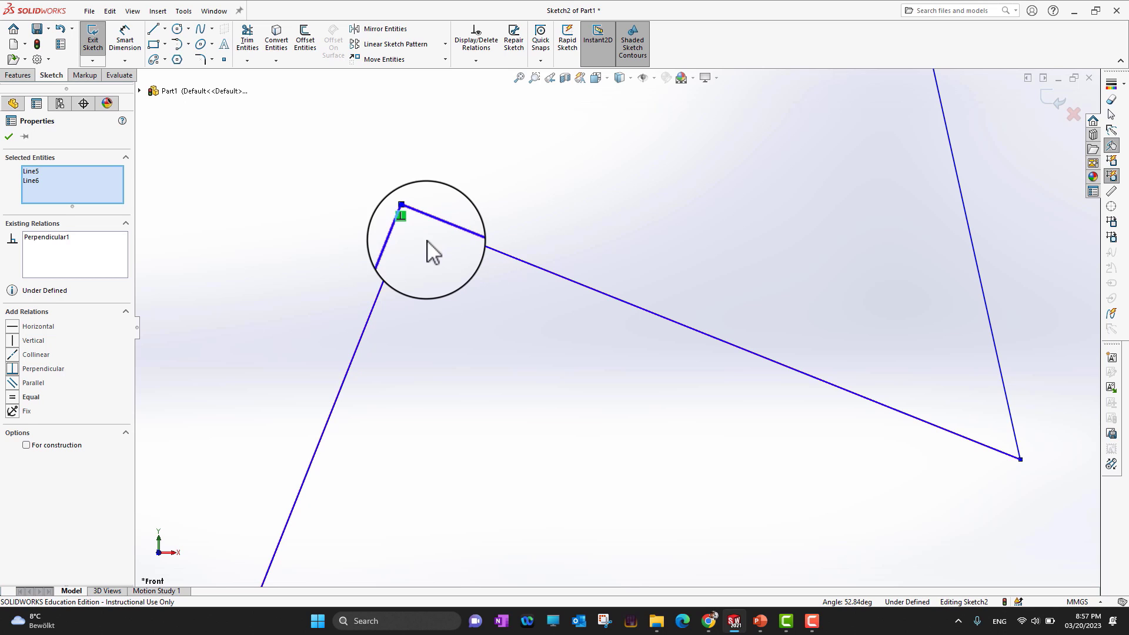
{"action": "scroll", "coordinate": [411, 258], "scroll_direction": "up", "scroll_amount": 6}
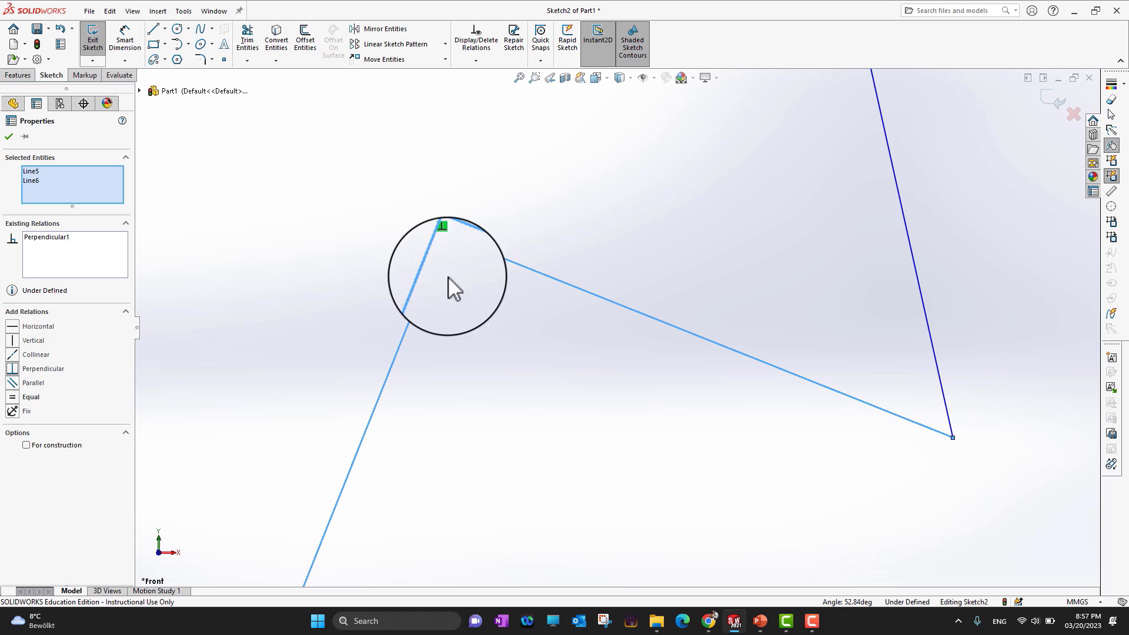
{"action": "scroll", "coordinate": [686, 393], "scroll_direction": "up", "scroll_amount": 5}
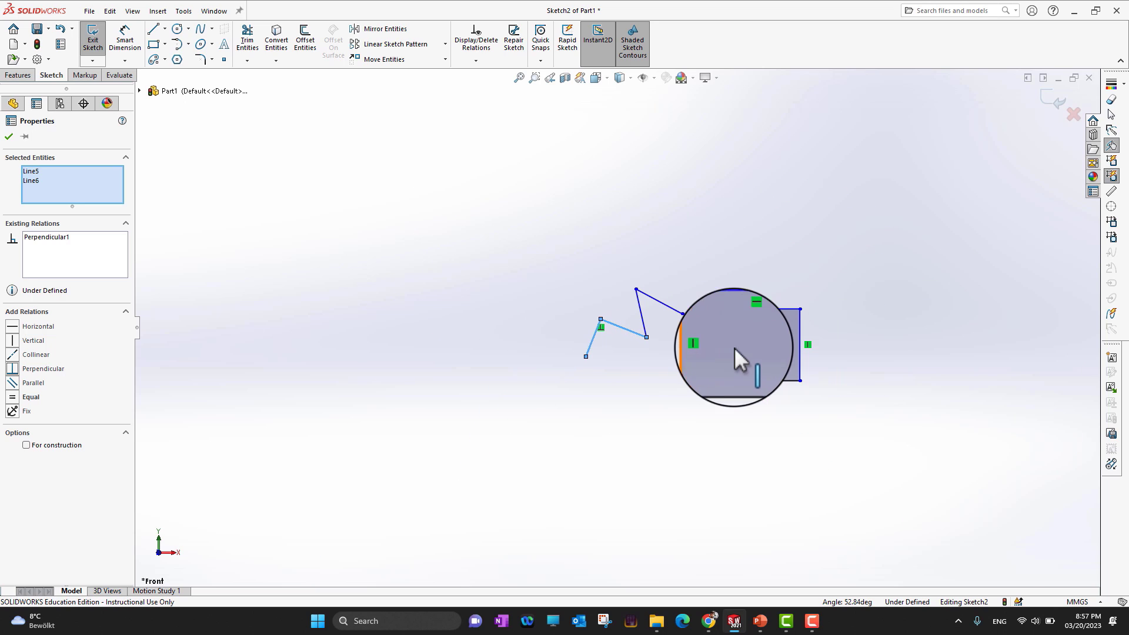
{"action": "scroll", "coordinate": [686, 345], "scroll_direction": "down", "scroll_amount": 7}
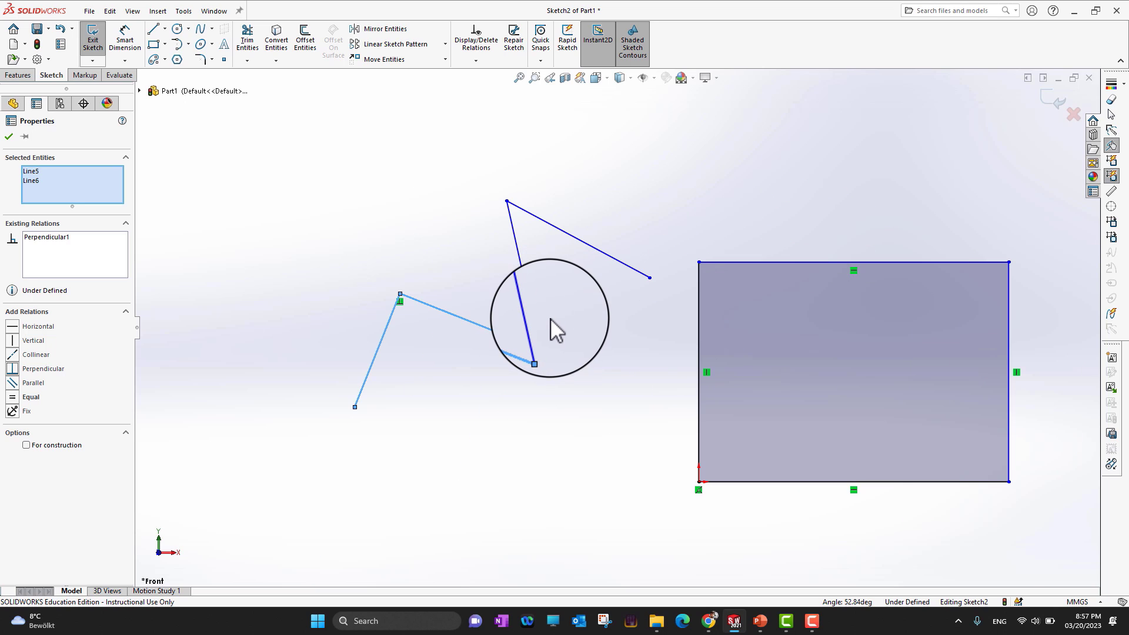
{"action": "scroll", "coordinate": [622, 354], "scroll_direction": "up", "scroll_amount": 3}
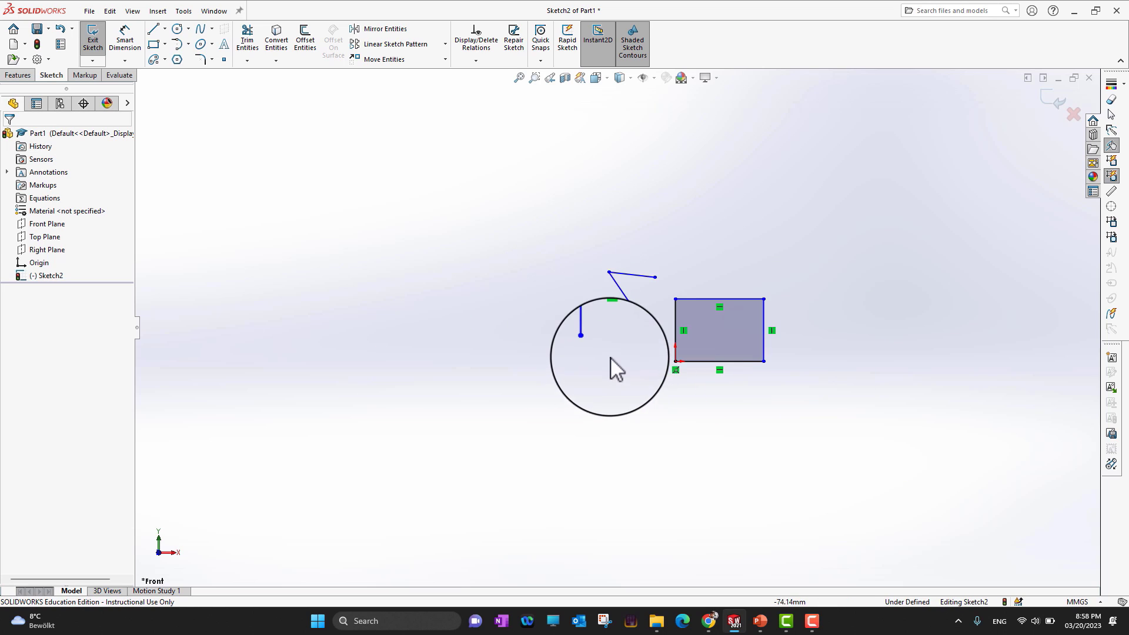
{"action": "scroll", "coordinate": [606, 361], "scroll_direction": "down", "scroll_amount": 8}
{"action": "scroll", "coordinate": [675, 202], "scroll_direction": "up", "scroll_amount": 5}
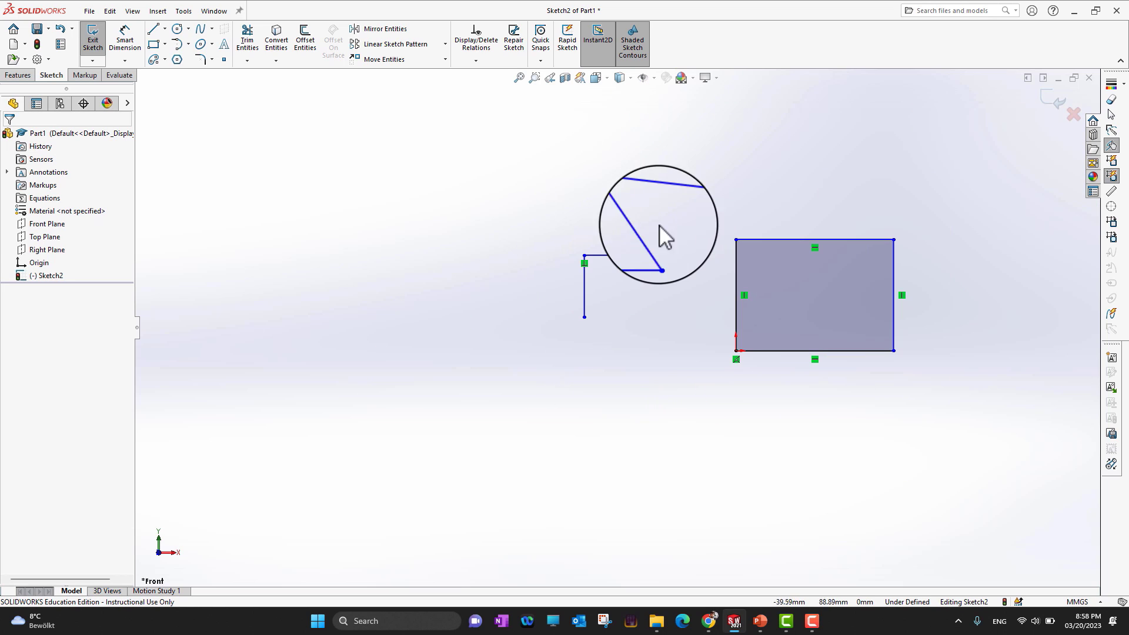
- Move the endpoint shared by the zigzag's third and fourth lines up and to the left, then clear the selection
{"action": "left_click", "coordinate": [647, 236]}
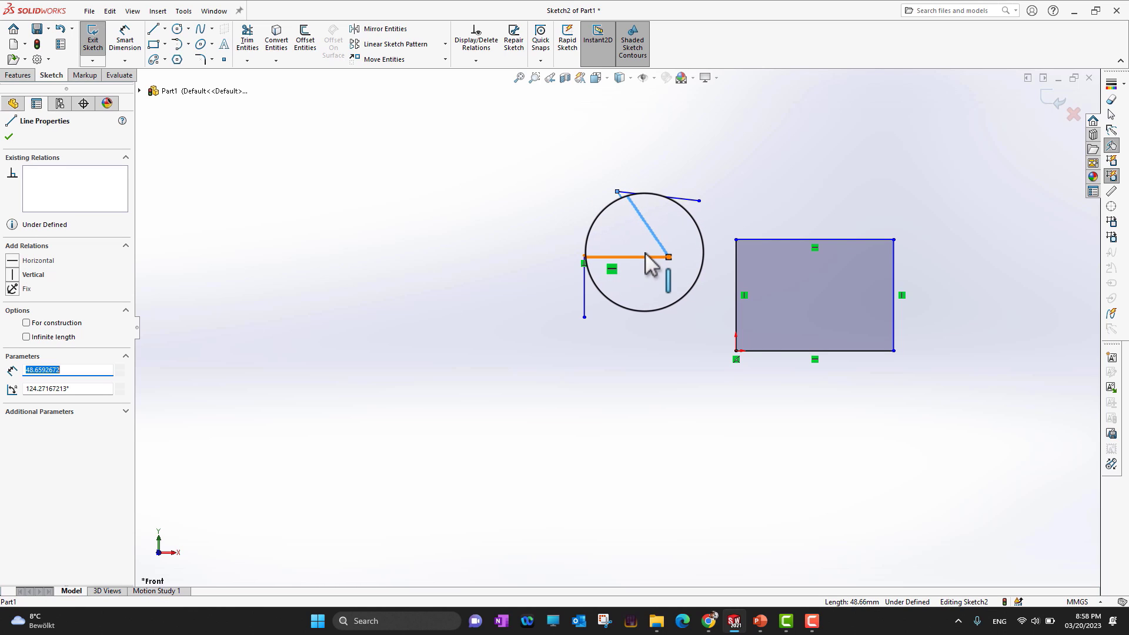
{"action": "left_click", "coordinate": [643, 255], "text": "ctrl"}
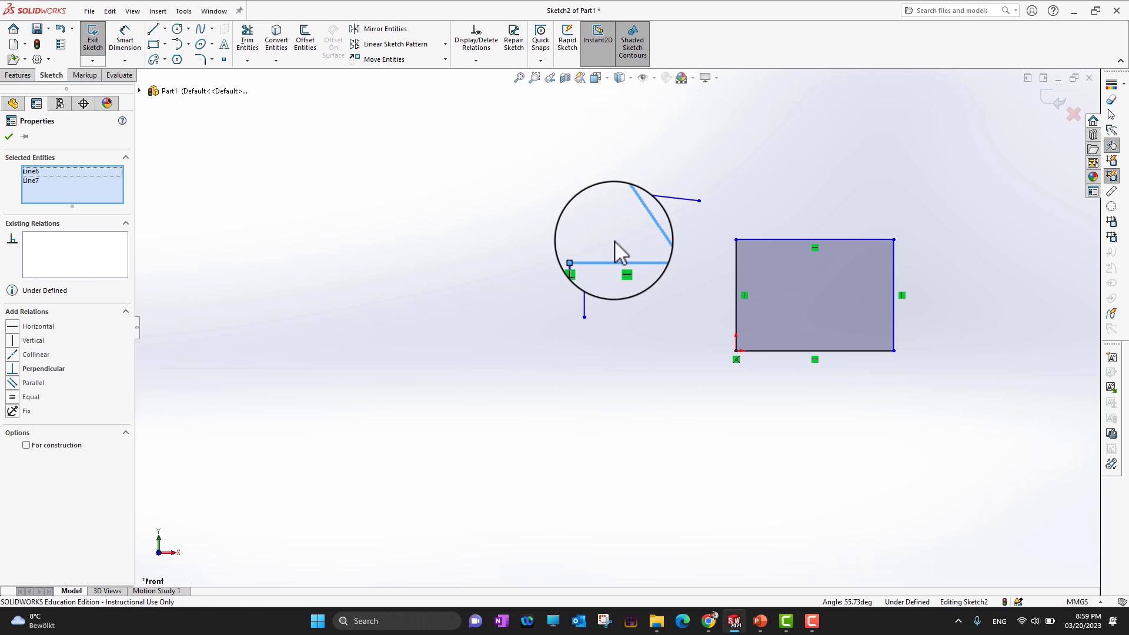
{"action": "left_click", "coordinate": [571, 159]}
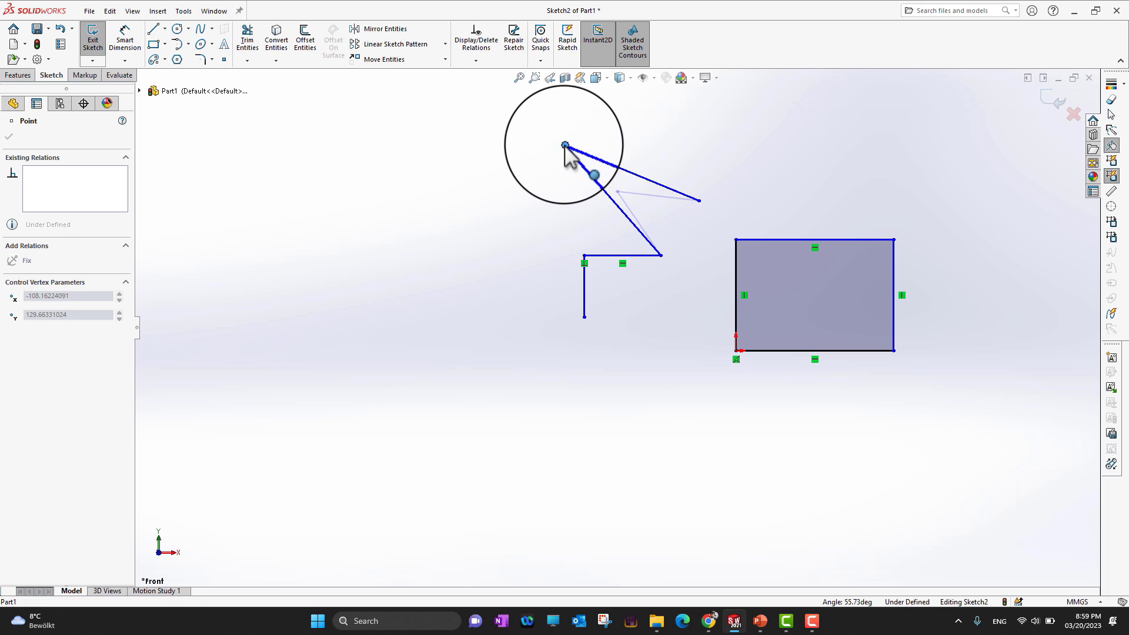
{"action": "left_click", "coordinate": [164, 215]}
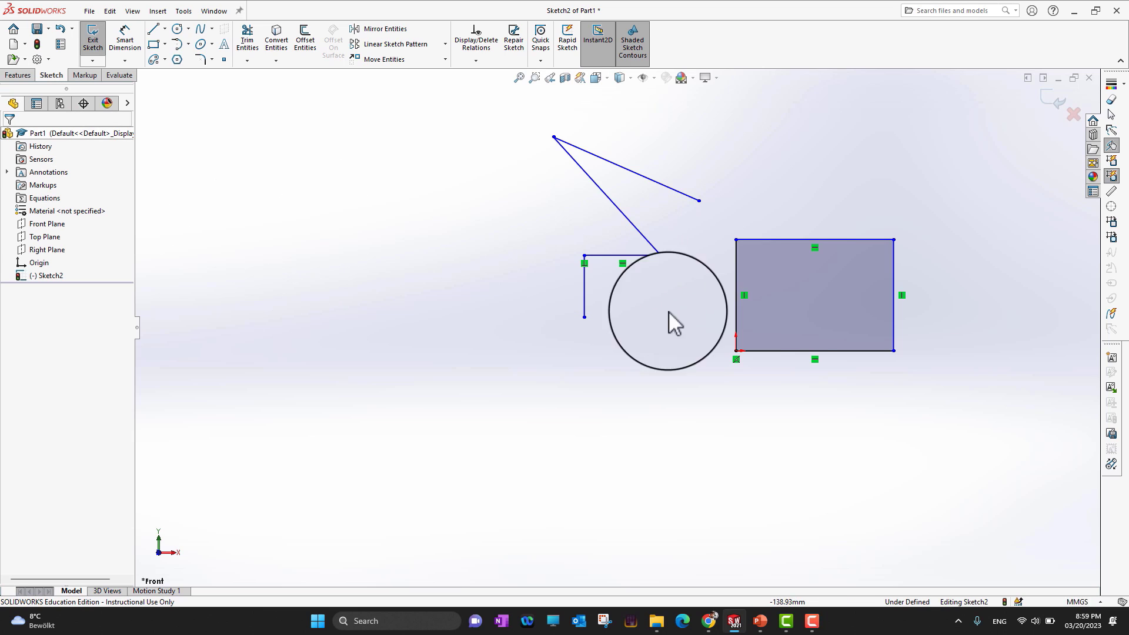
- Add an Equal relation between the zigzag's horizontal second line and its slanted third line
{"action": "left_click", "coordinate": [631, 254]}
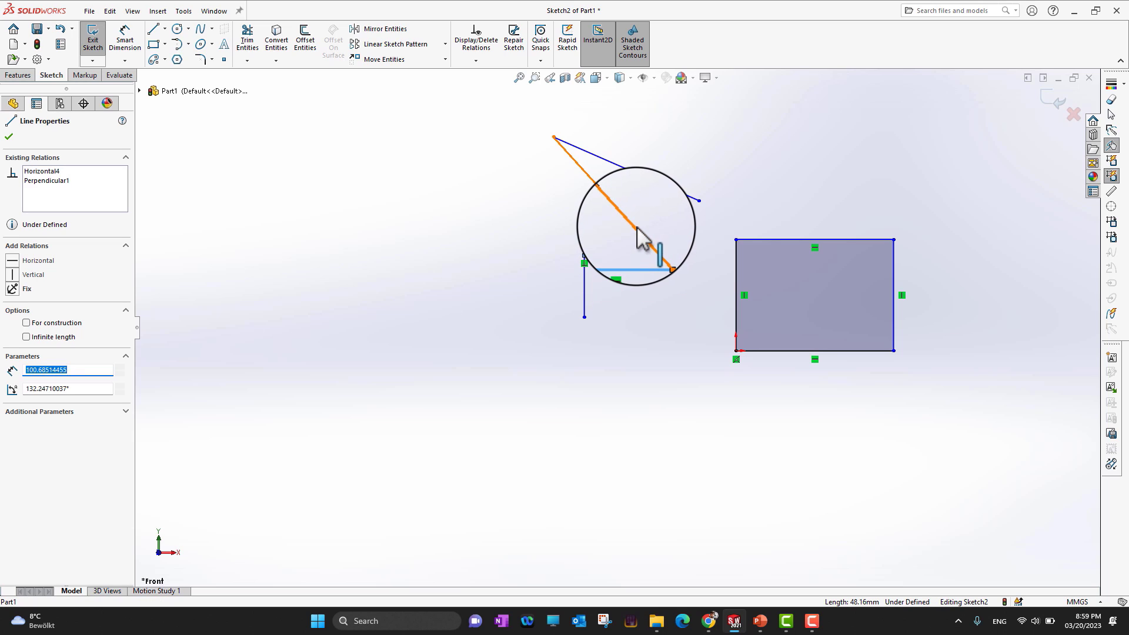
{"action": "left_click", "coordinate": [637, 228], "text": "ctrl"}
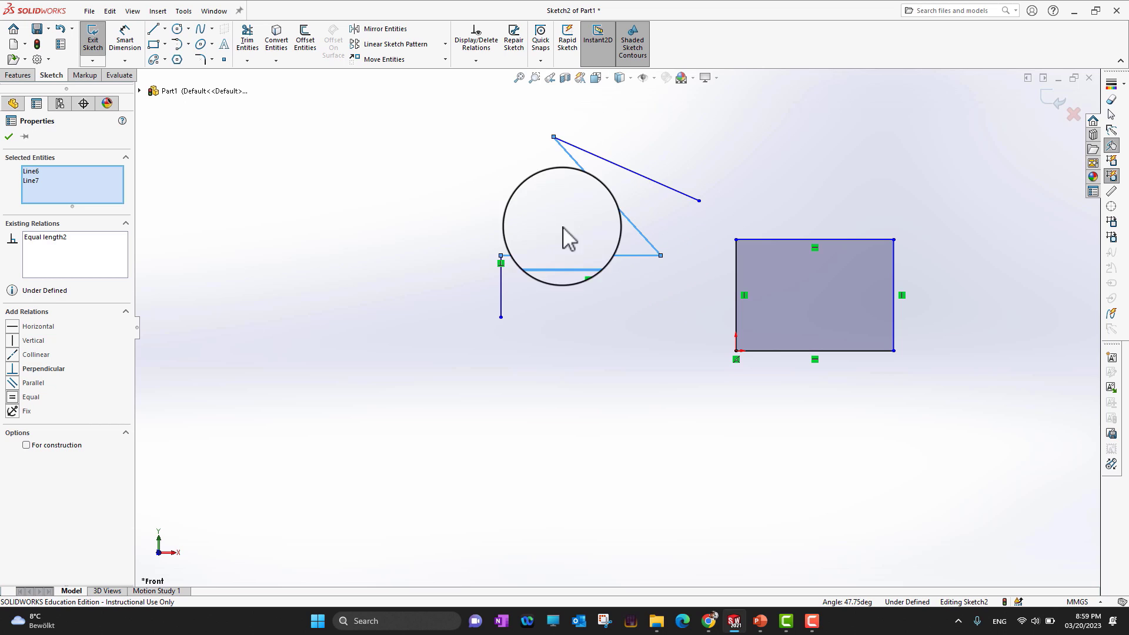
{"action": "left_click", "coordinate": [348, 206]}
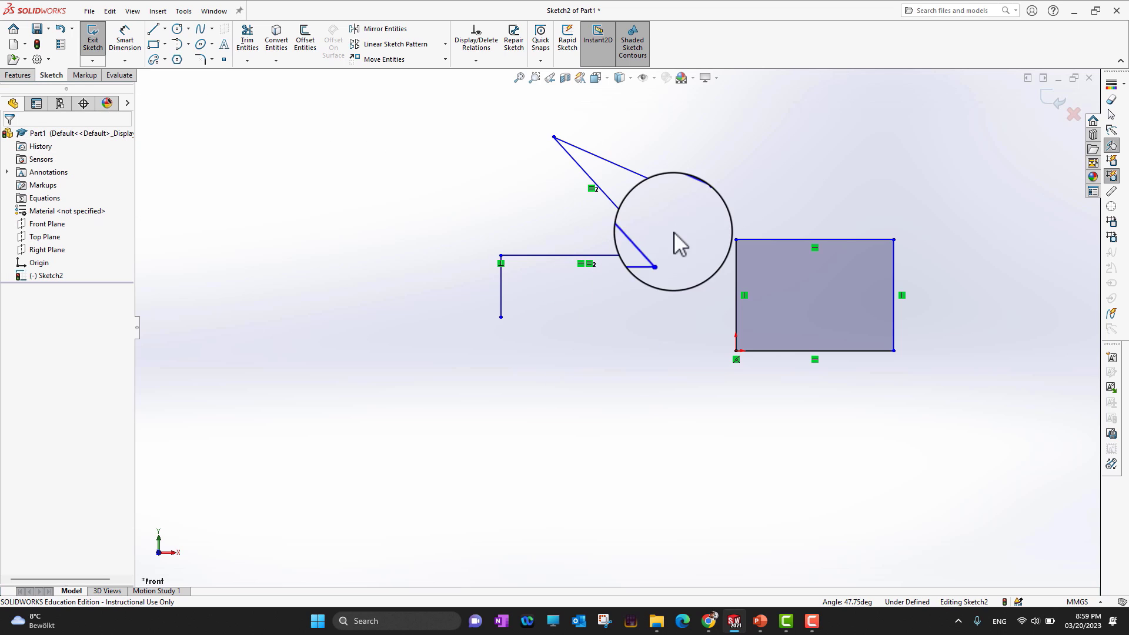
- Consult the six steps of modeling slide in PowerPoint and return to the sketch in SOLIDWORKS
{"action": "left_click", "coordinate": [759, 620]}
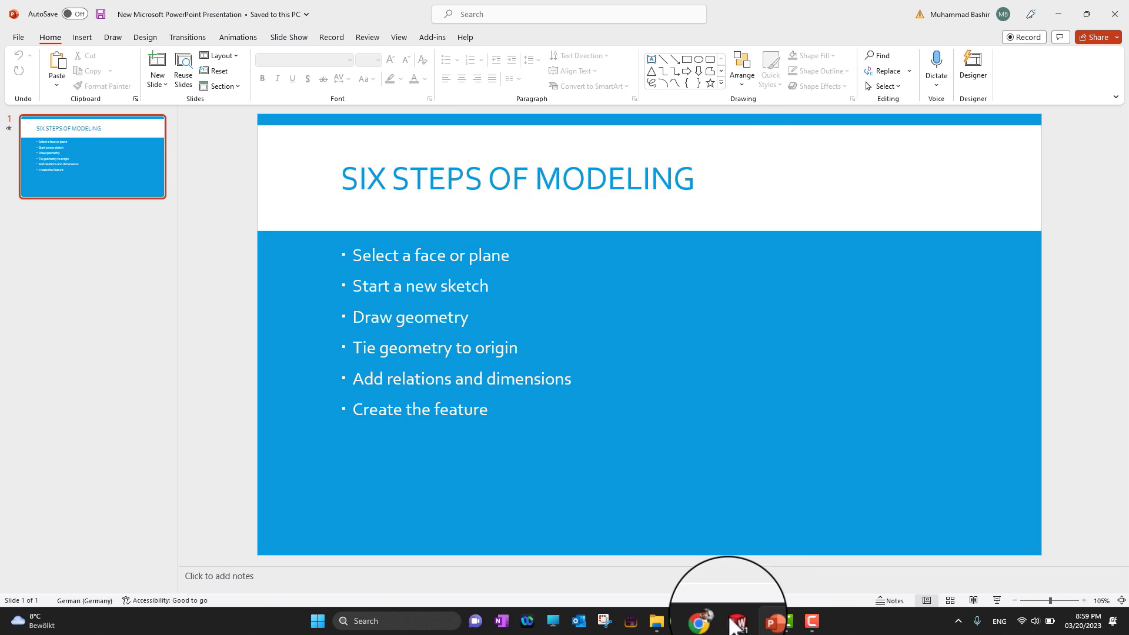
{"action": "left_click", "coordinate": [764, 623]}
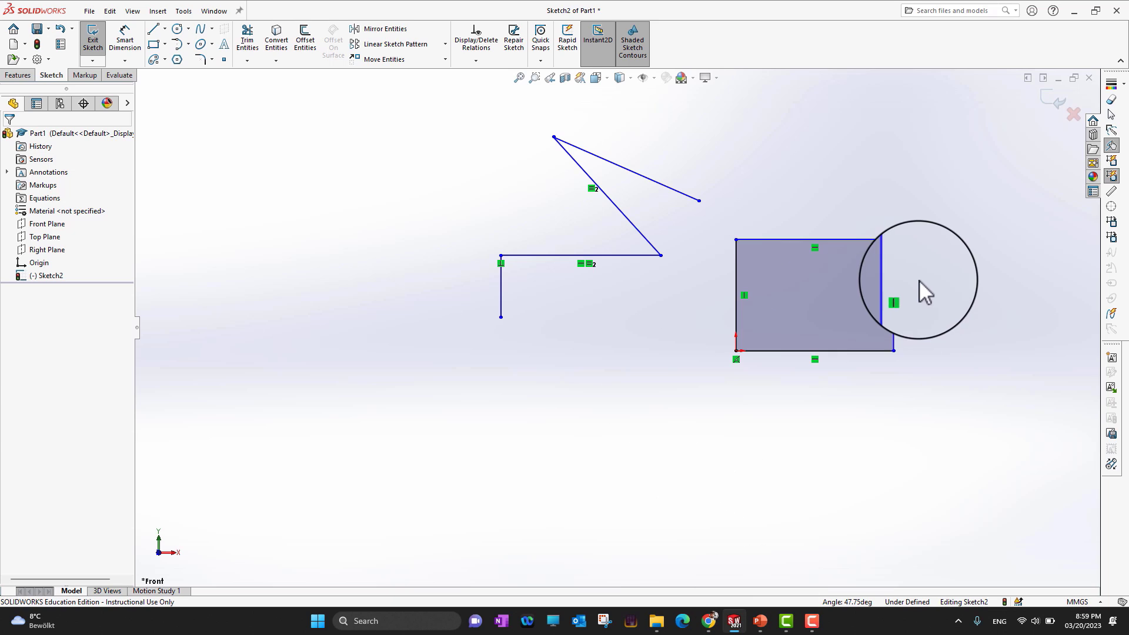
- Dimension the rectangle's top edge with Smart Dimension, place the dimension above it and set the width to 90 mm
{"action": "scroll", "coordinate": [915, 278], "scroll_direction": "up", "scroll_amount": 2}
{"action": "scroll", "coordinate": [809, 265], "scroll_direction": "down", "scroll_amount": 4}
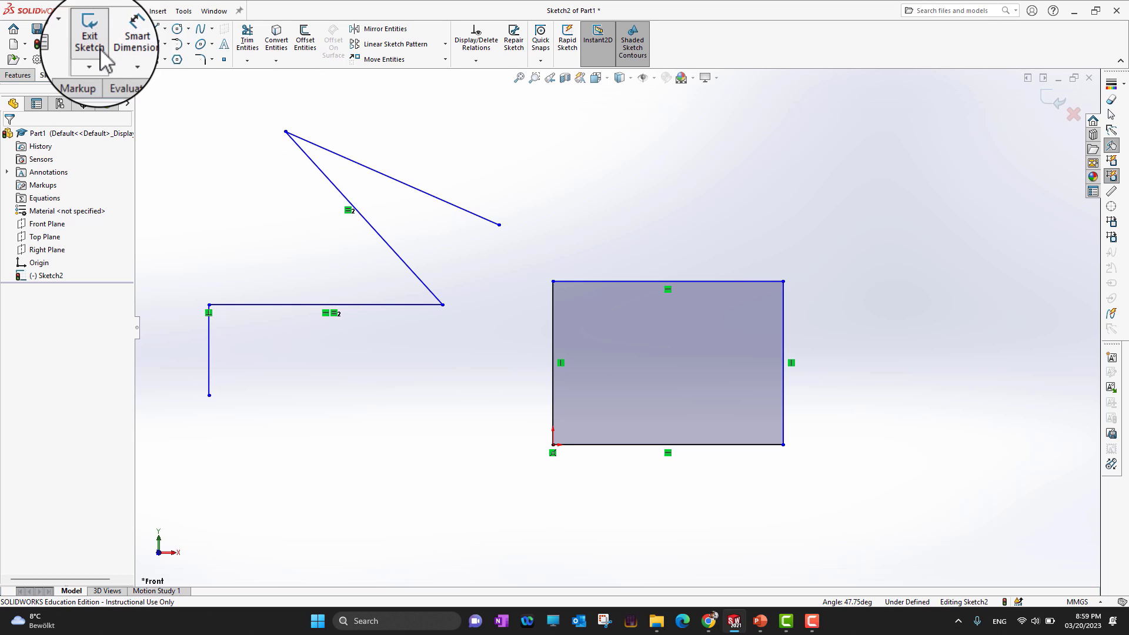
{"action": "left_click", "coordinate": [125, 46]}
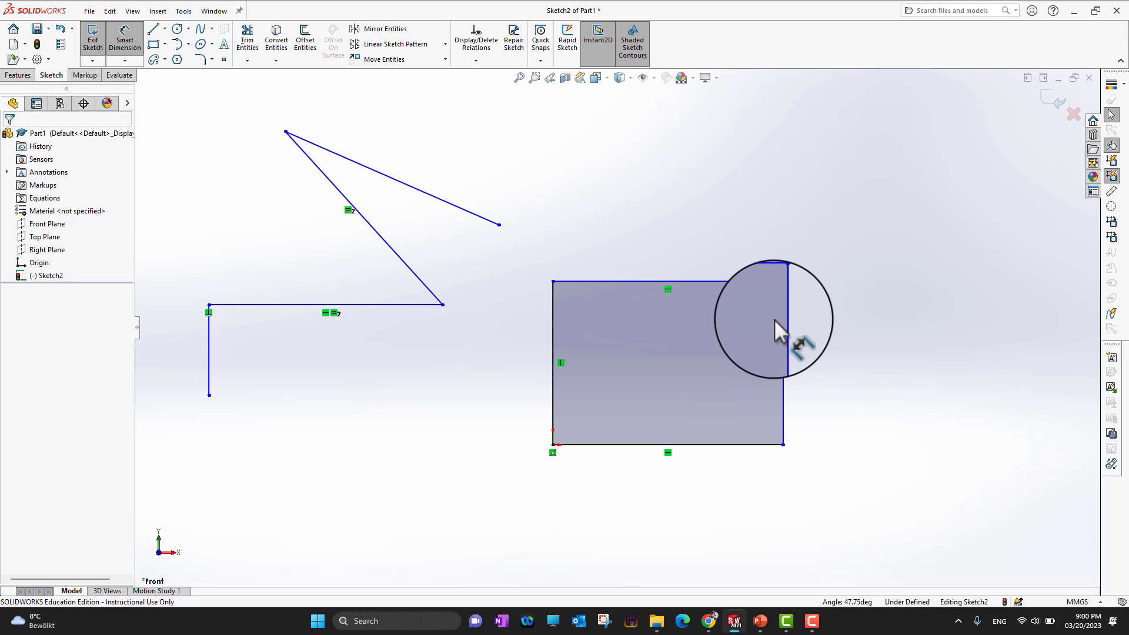
{"action": "left_click", "coordinate": [687, 281]}
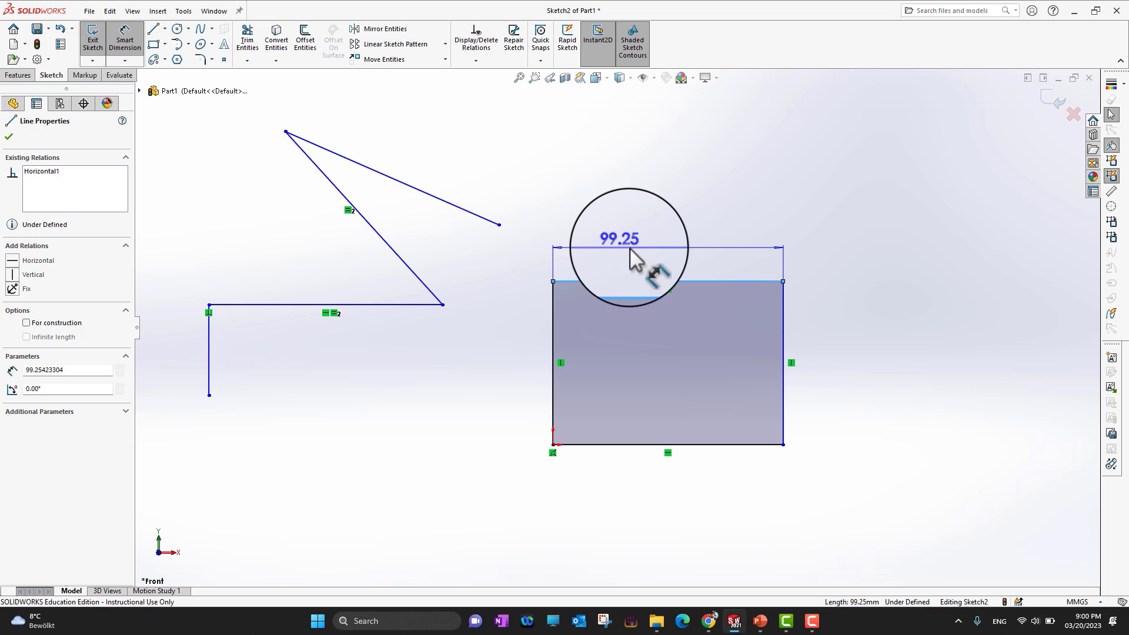
{"action": "left_click", "coordinate": [661, 241]}
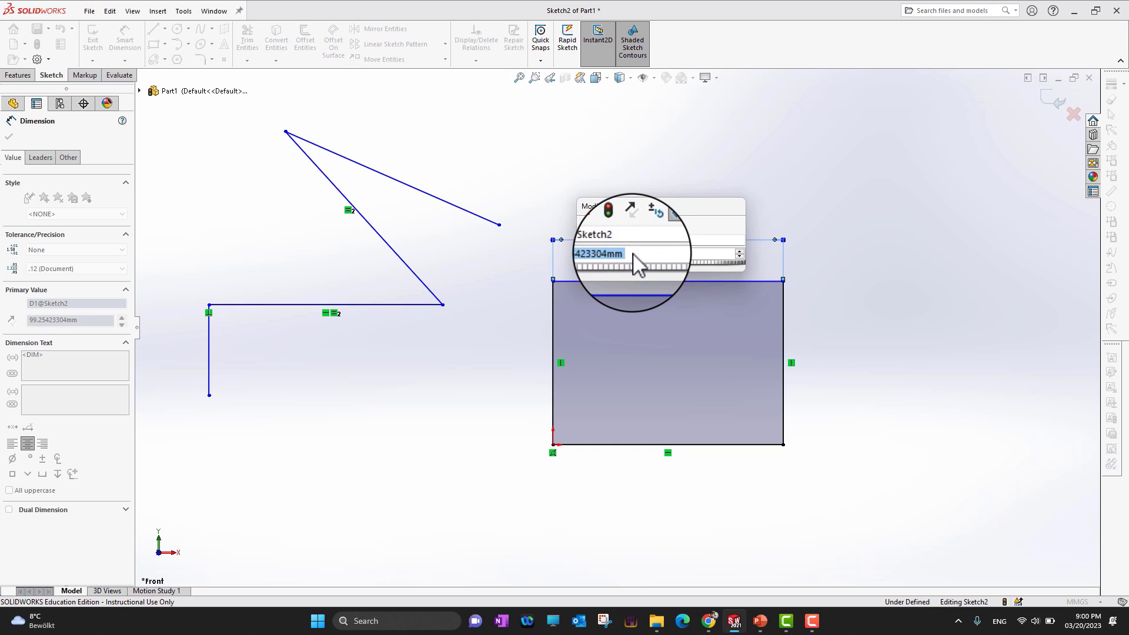
{"action": "key", "text": "BackSpace"}
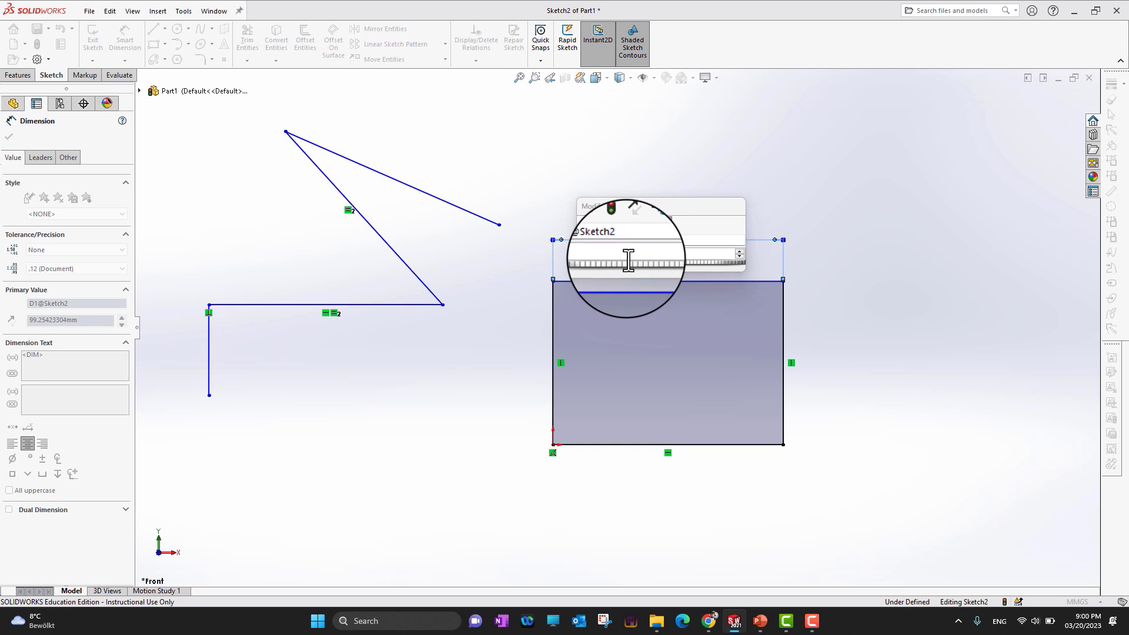
{"action": "type", "text": "90"}
{"action": "mouse_move", "coordinate": [696, 274]}
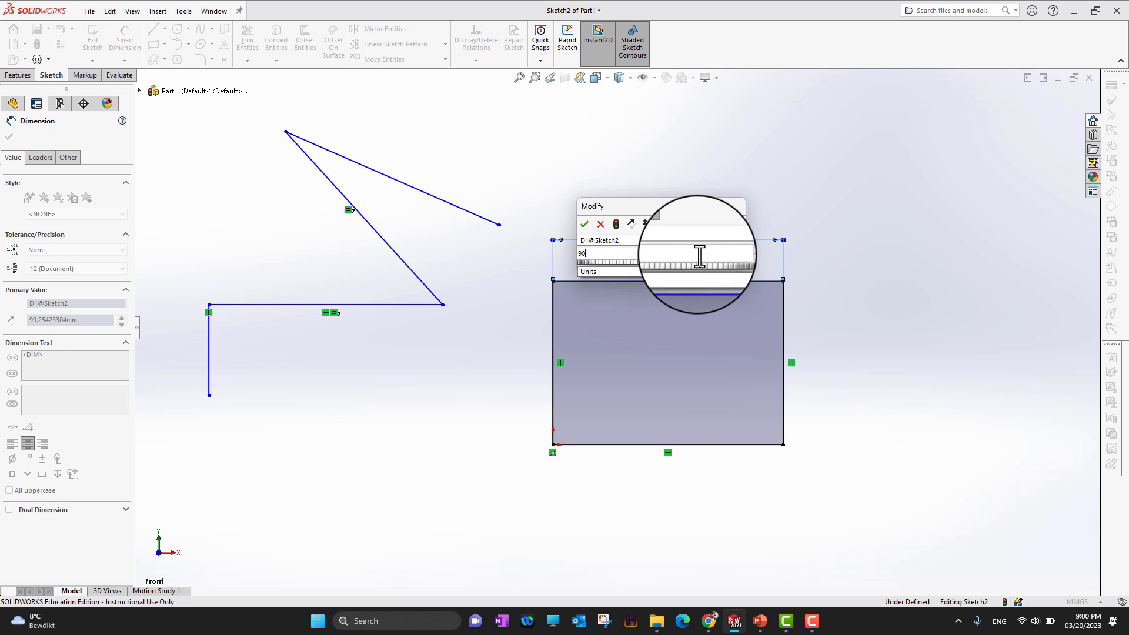
{"action": "left_click", "coordinate": [585, 226]}
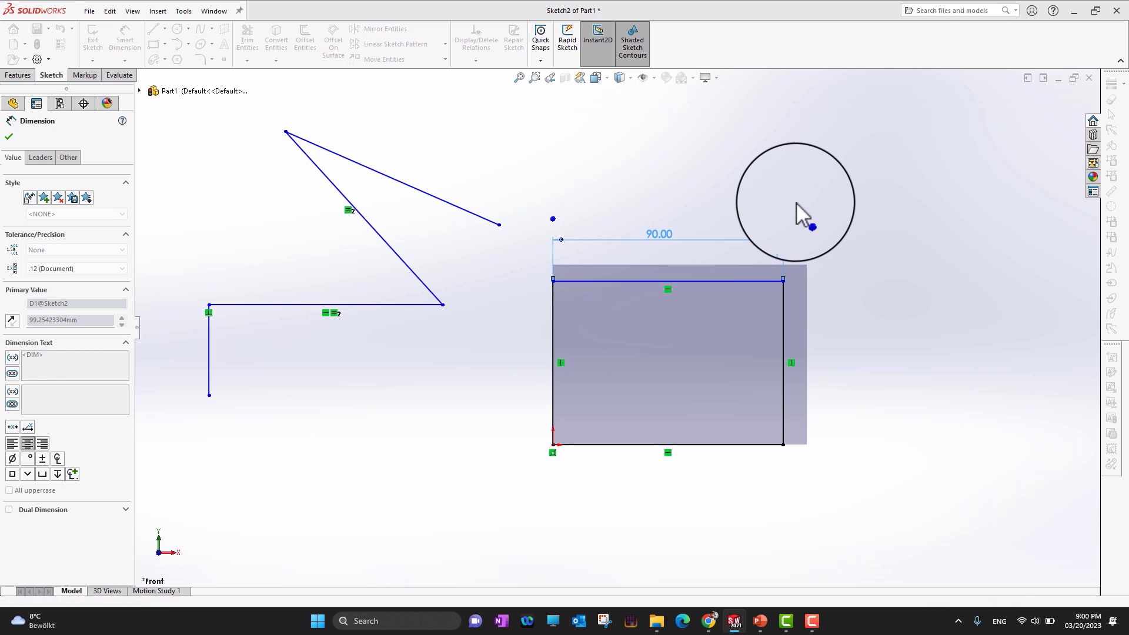
{"action": "left_click", "coordinate": [755, 160]}
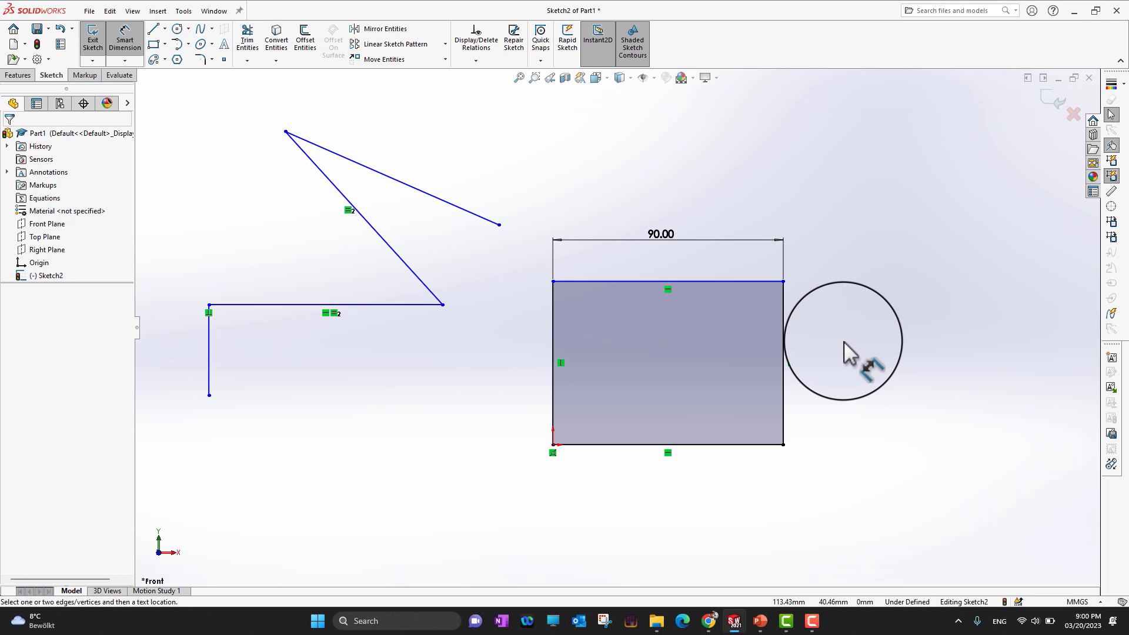
- Switch to PowerPoint to review the slide listing the six steps of modeling
{"action": "left_click", "coordinate": [759, 623]}
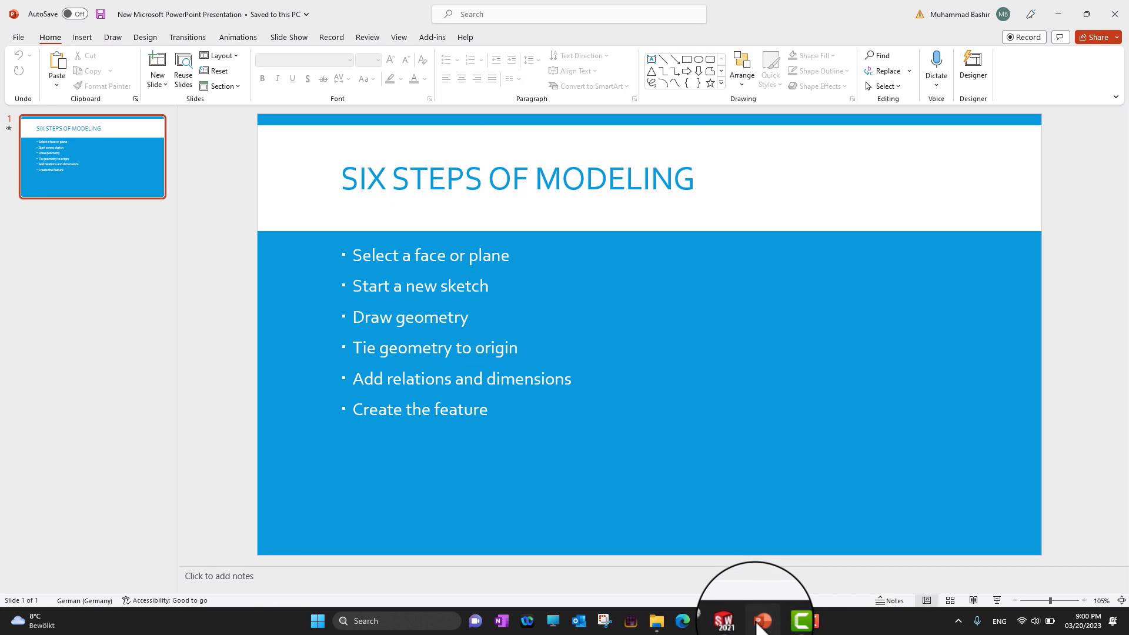
- Switch back to SOLIDWORKS, dimension the rectangle's right vertical edge with the dimension placed outside it, and set the height to 60 mm
{"action": "left_click", "coordinate": [734, 622]}
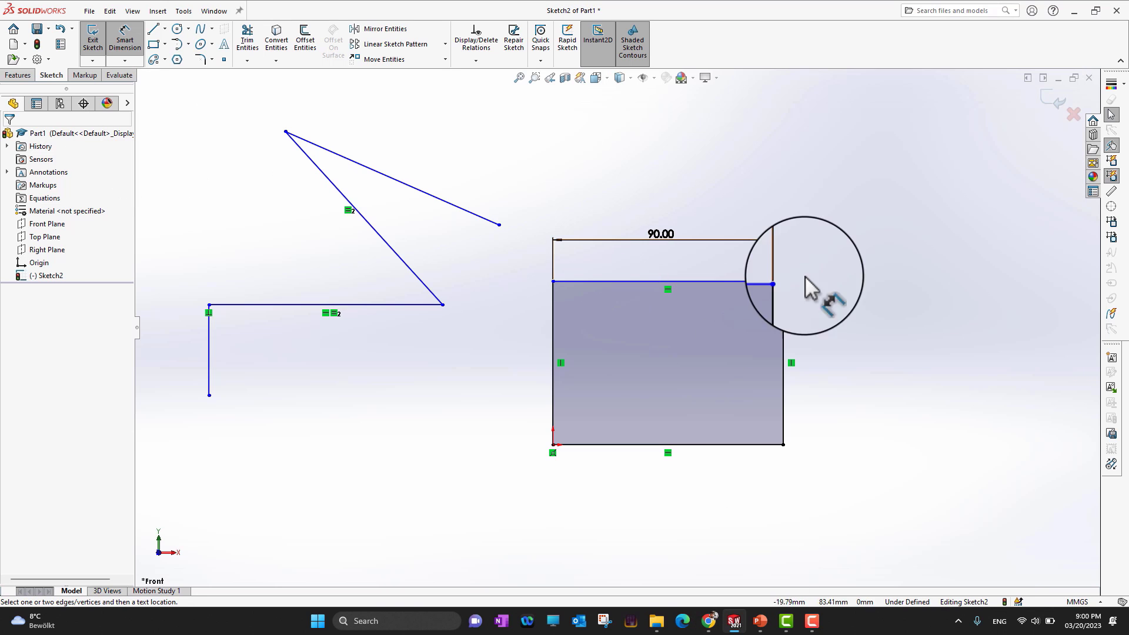
{"action": "left_click", "coordinate": [761, 281]}
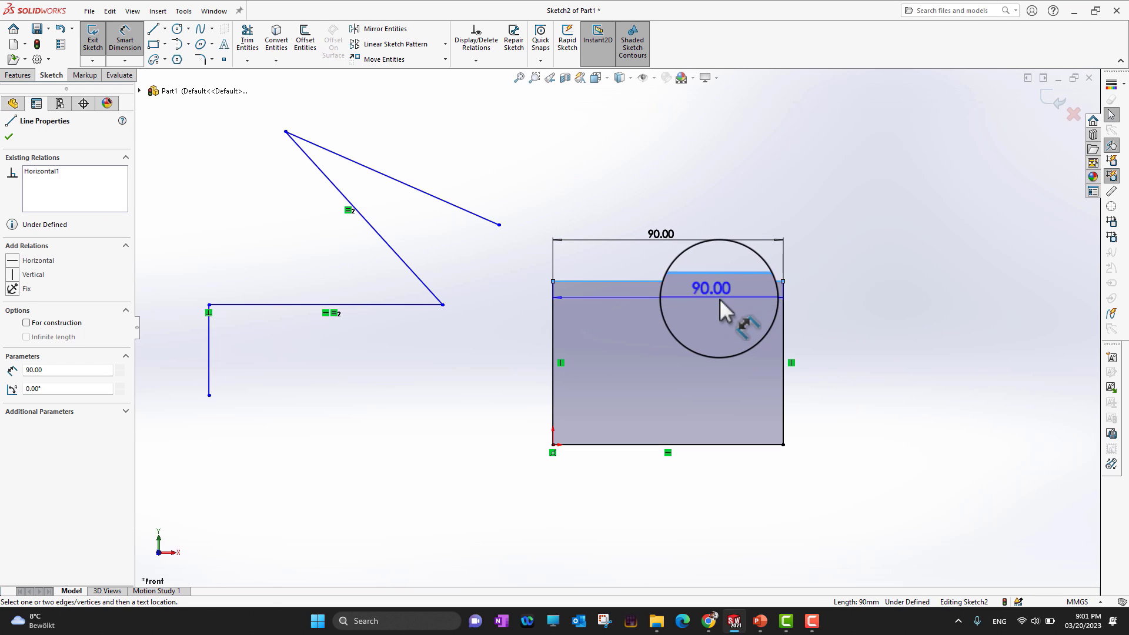
{"action": "key", "text": "Escape"}
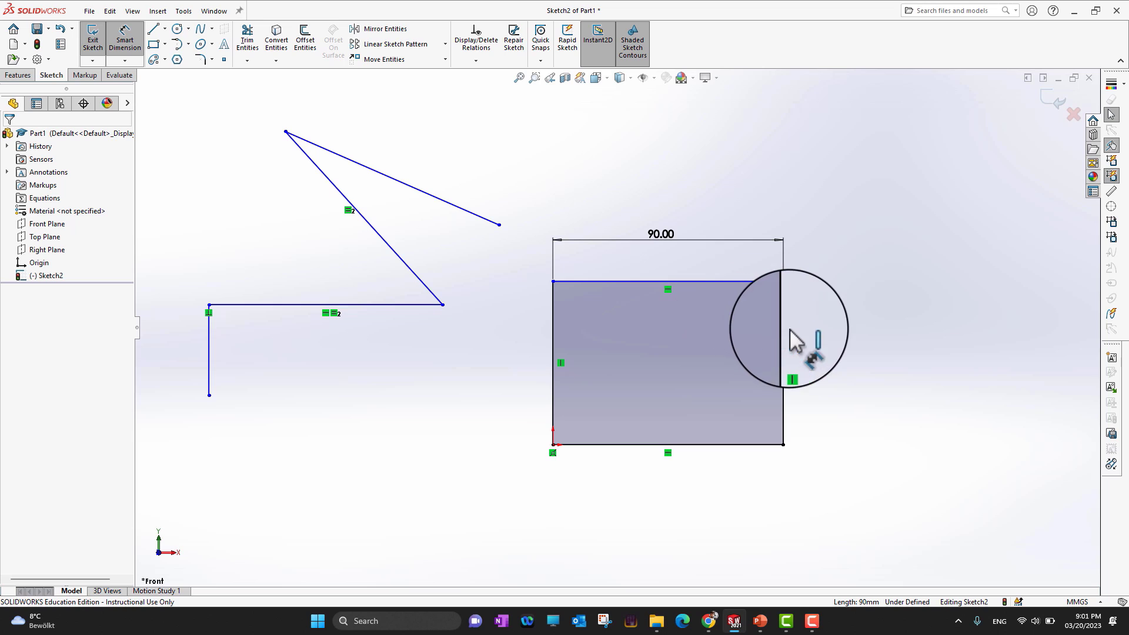
{"action": "left_click", "coordinate": [785, 347]}
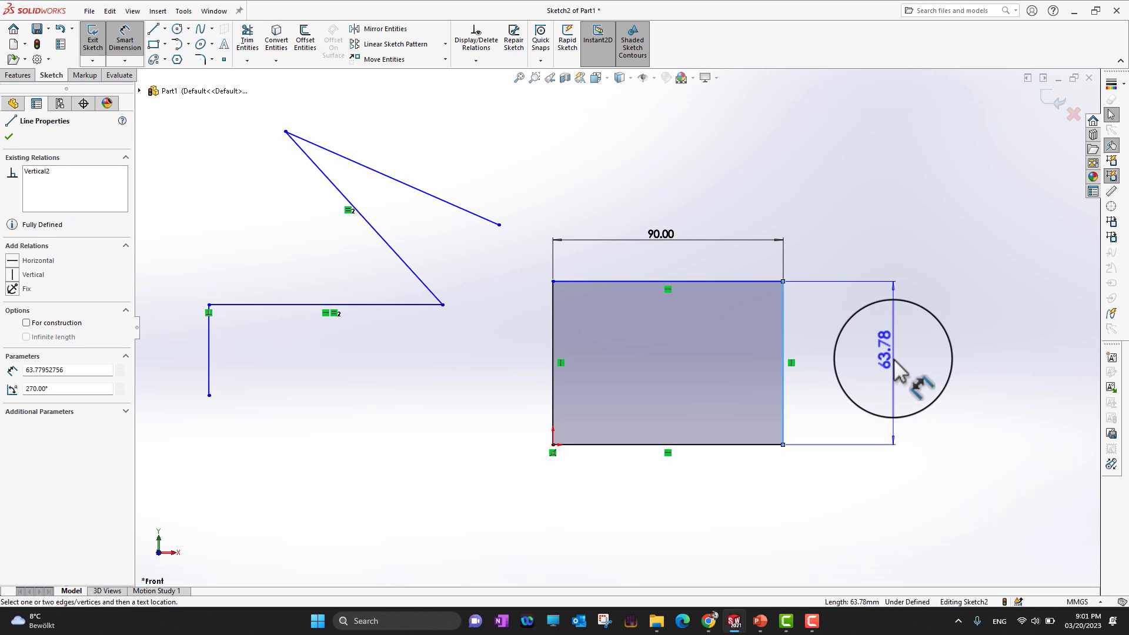
{"action": "left_click", "coordinate": [892, 368]}
{"action": "type", "text": "60"}
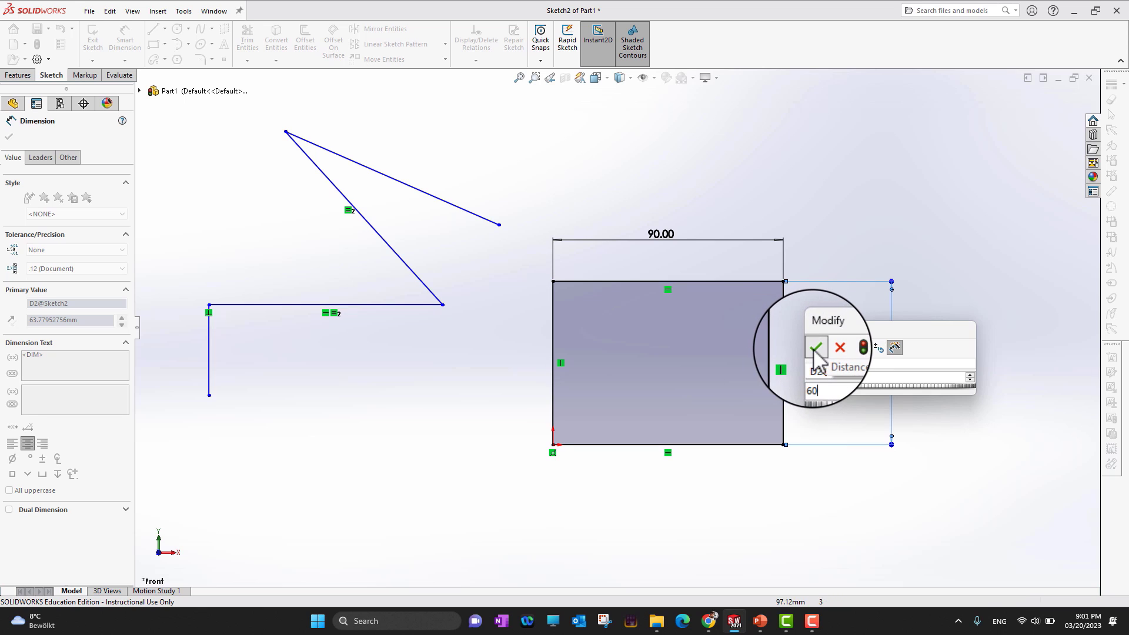
{"action": "left_click", "coordinate": [815, 351]}
{"action": "left_click", "coordinate": [792, 507]}
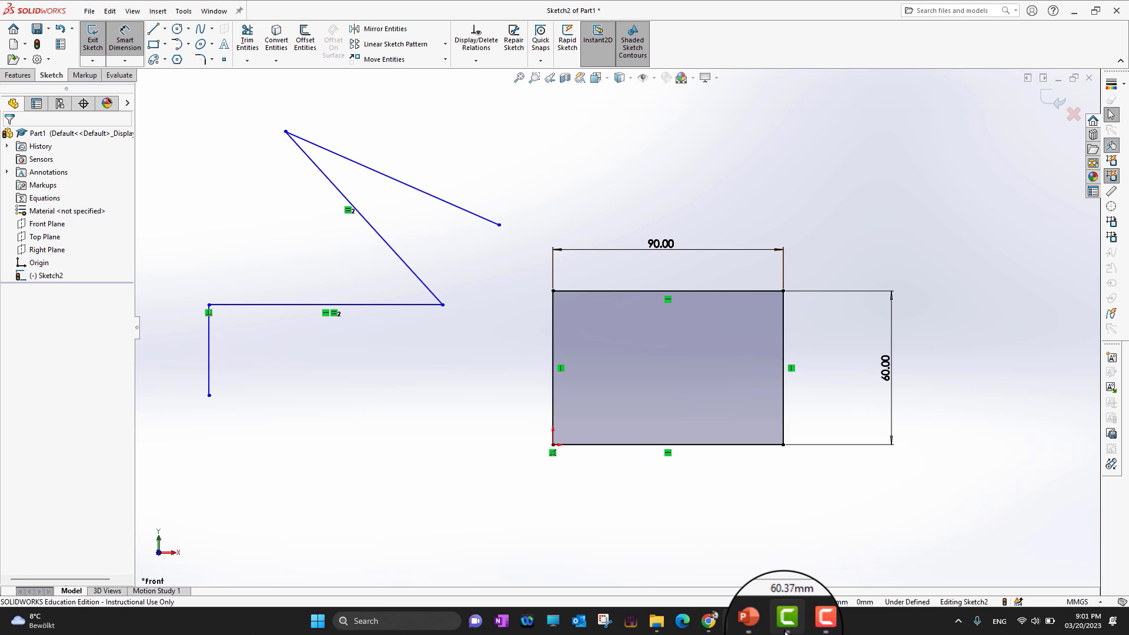
- After checking the modeling slide in PowerPoint, start a blind Extruded Boss/Base from the rectangle region in SOLIDWORKS and set its depth to 46 mm
{"action": "left_click", "coordinate": [758, 621]}
{"action": "left_click", "coordinate": [759, 621]}
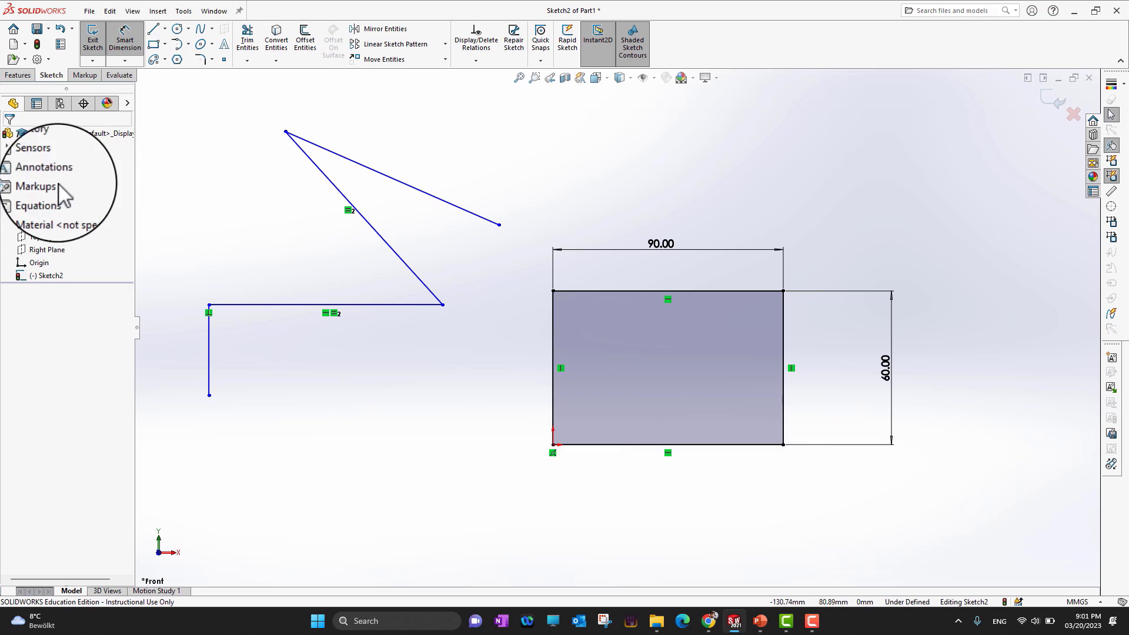
{"action": "left_click", "coordinate": [24, 76]}
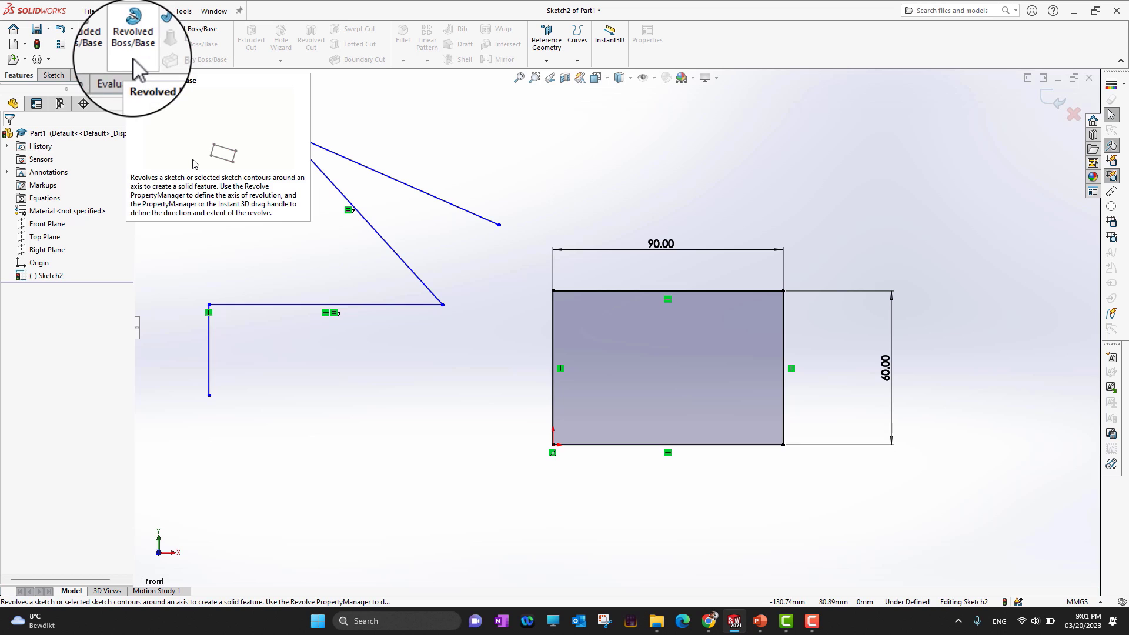
{"action": "left_click", "coordinate": [96, 49]}
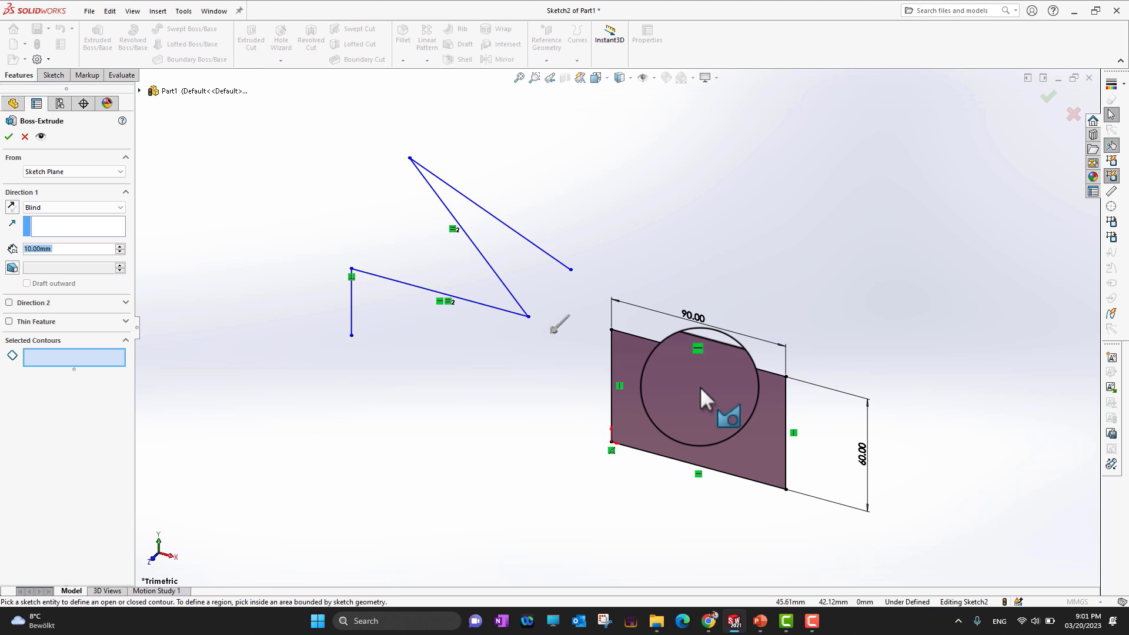
{"action": "left_click", "coordinate": [704, 419]}
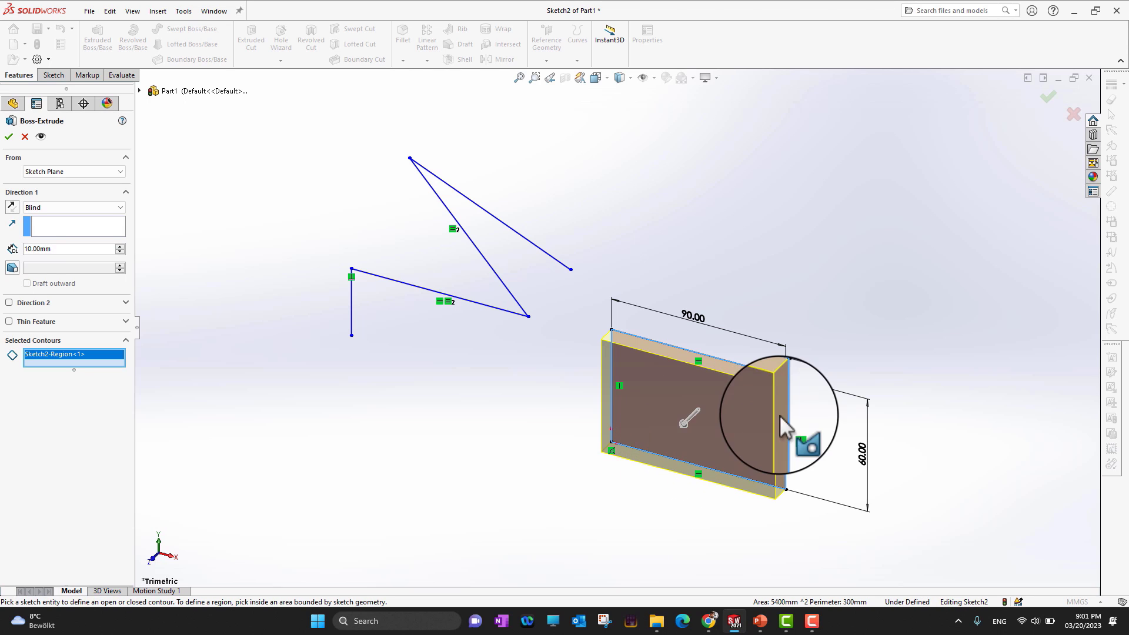
{"action": "scroll", "coordinate": [730, 418], "scroll_direction": "down", "scroll_amount": 1}
{"action": "scroll", "coordinate": [725, 421], "scroll_direction": "down", "scroll_amount": 2}
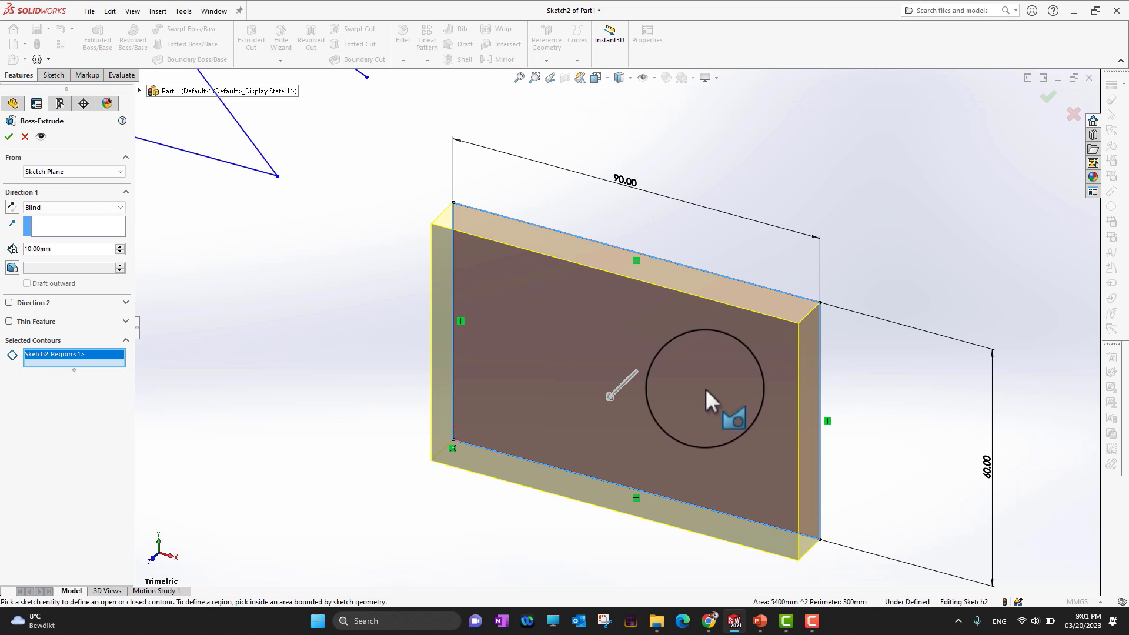
{"action": "mouse_move", "coordinate": [613, 394]}
{"action": "left_mouse_down"}
{"action": "mouse_move", "coordinate": [504, 432]}
{"action": "mouse_move", "coordinate": [555, 470]}
{"action": "mouse_move", "coordinate": [742, 254]}
{"action": "mouse_move", "coordinate": [556, 358]}
{"action": "mouse_move", "coordinate": [444, 440]}
{"action": "mouse_move", "coordinate": [598, 379]}
{"action": "left_mouse_up"}
{"action": "mouse_move", "coordinate": [808, 213]}
{"action": "left_mouse_down"}
{"action": "mouse_move", "coordinate": [829, 220]}
{"action": "mouse_move", "coordinate": [867, 175]}
{"action": "mouse_move", "coordinate": [857, 218]}
{"action": "mouse_move", "coordinate": [654, 398]}
{"action": "mouse_move", "coordinate": [536, 525]}
{"action": "mouse_move", "coordinate": [570, 475]}
{"action": "left_mouse_up"}
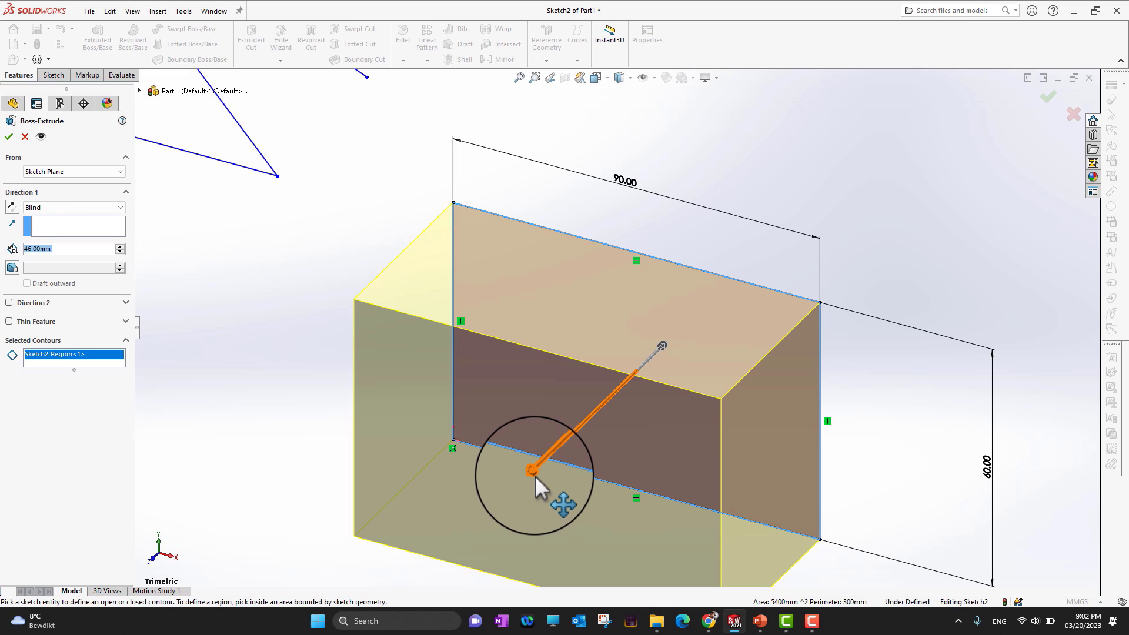
- Preview the extrusion in the reverse direction, restore the original direction and accept the boss extrusion
{"action": "left_click", "coordinate": [11, 206]}
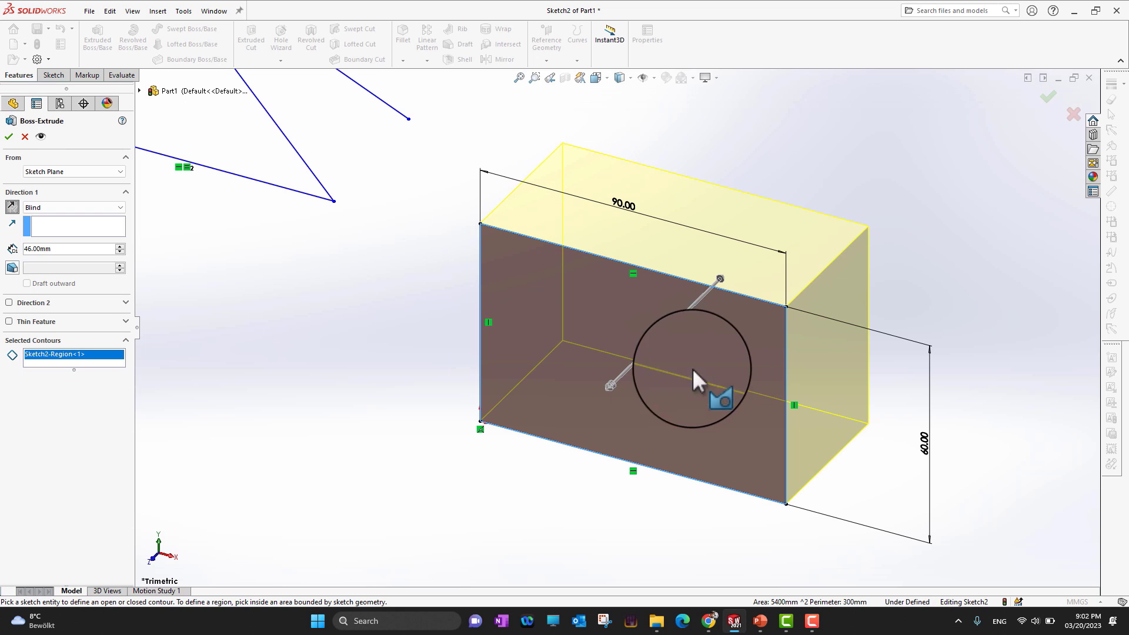
{"action": "left_click", "coordinate": [11, 206]}
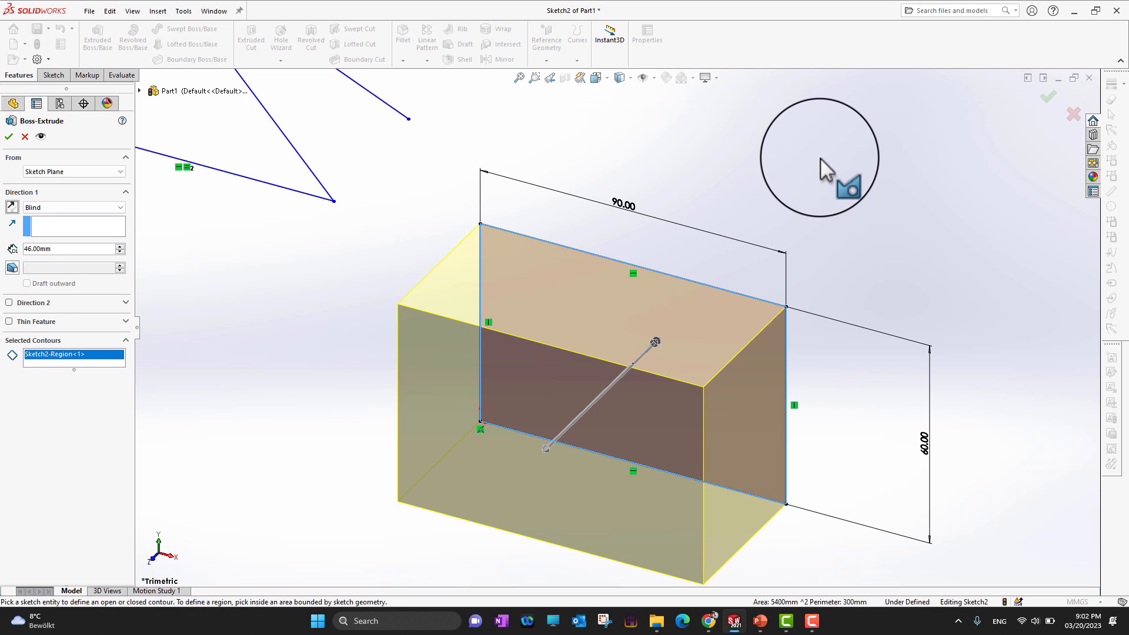
{"action": "left_click", "coordinate": [9, 138]}
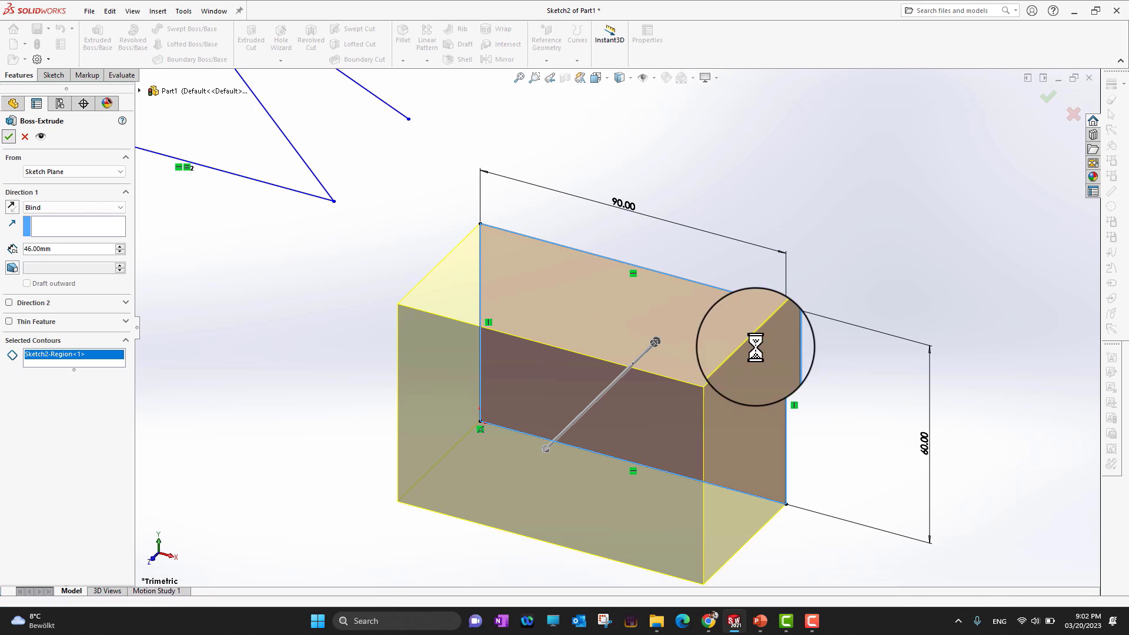
{"action": "scroll", "coordinate": [705, 376], "scroll_direction": "up", "scroll_amount": 3}
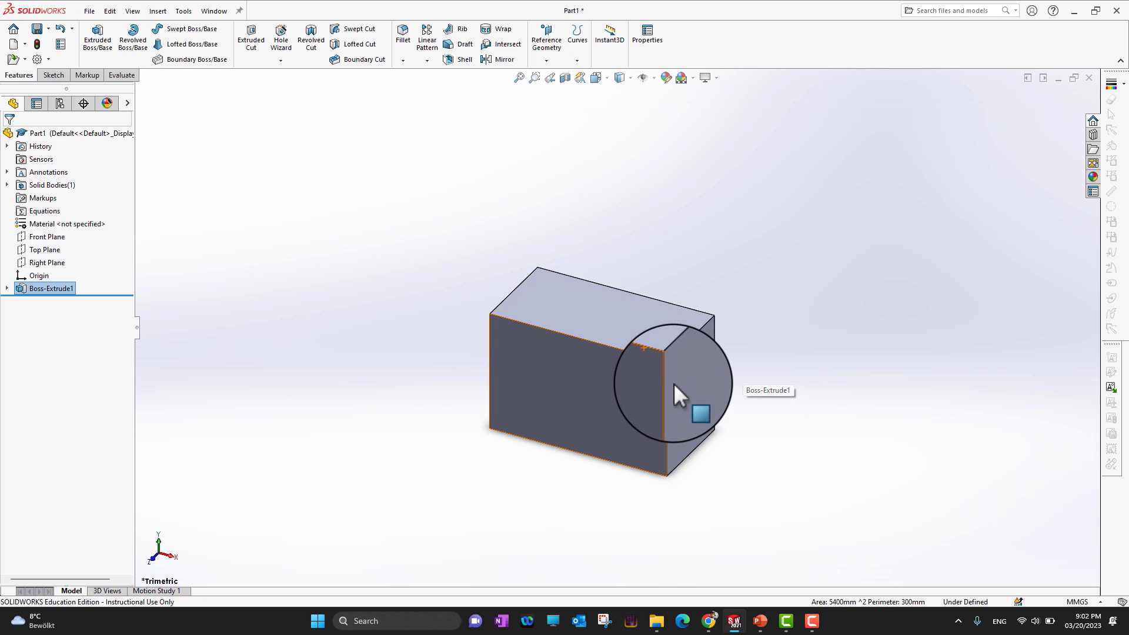
{"action": "scroll", "coordinate": [672, 383], "scroll_direction": "down", "scroll_amount": 3}
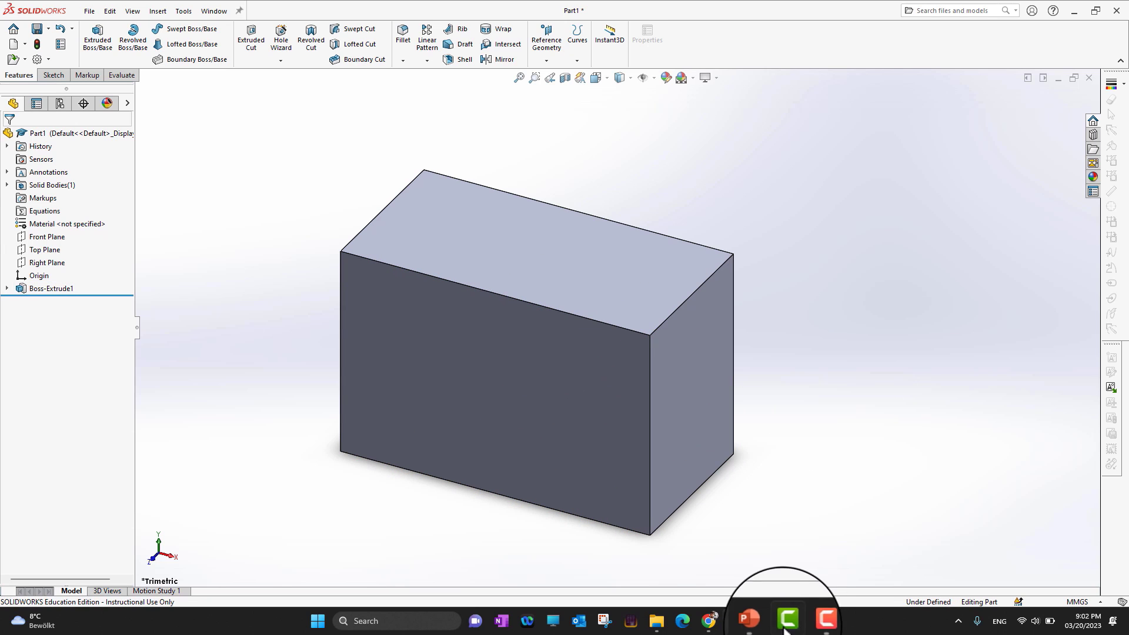
- Review the six modeling steps slide in PowerPoint, return to SOLIDWORKS and try selecting the block's right side face for a new sketch
{"action": "left_click", "coordinate": [760, 621]}
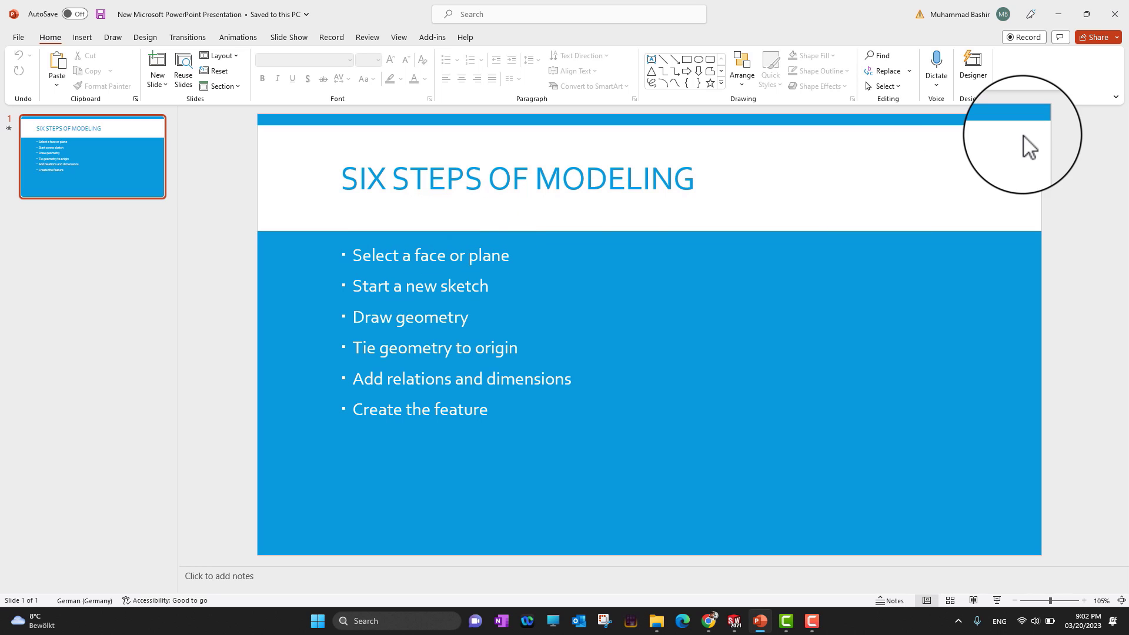
{"action": "left_click", "coordinate": [1059, 14]}
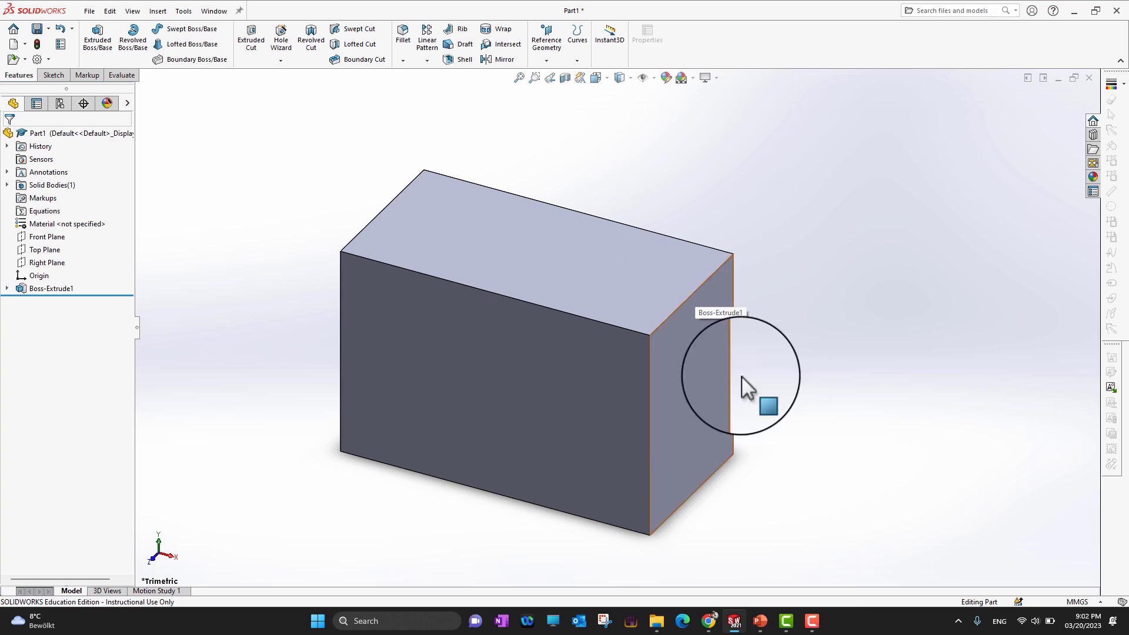
{"action": "left_click", "coordinate": [687, 373]}
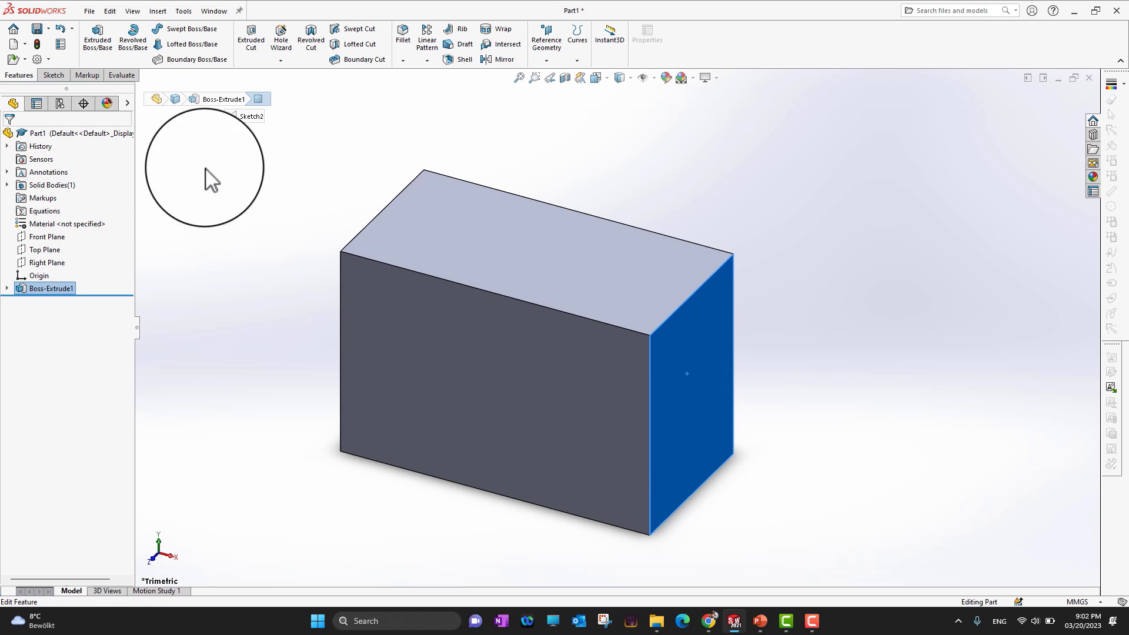
{"action": "left_click", "coordinate": [51, 74]}
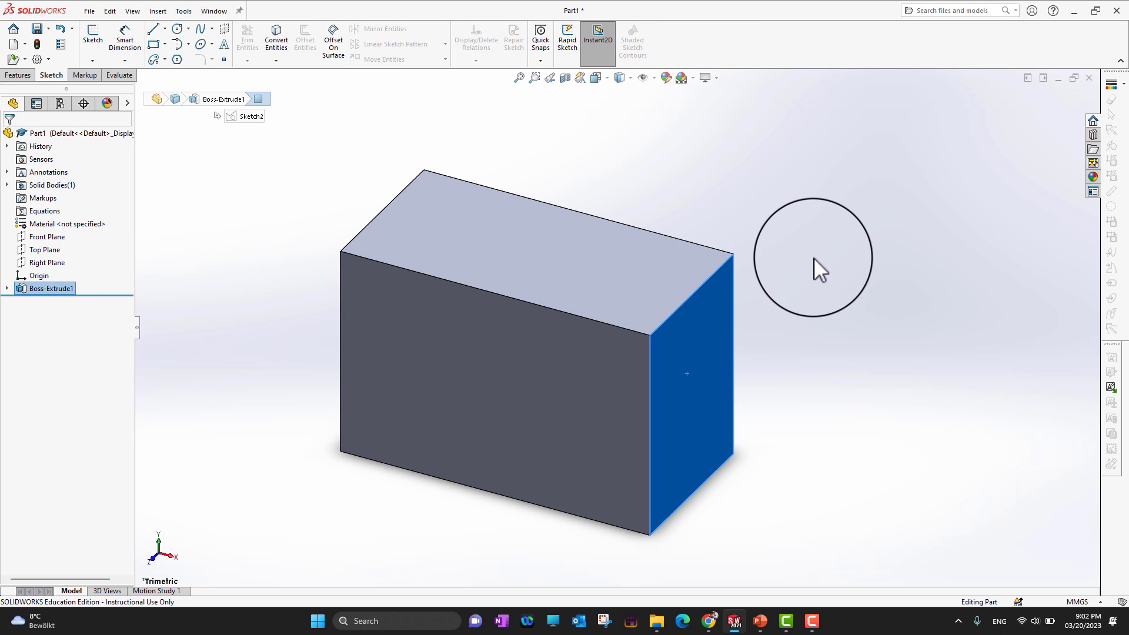
{"action": "left_click", "coordinate": [816, 259]}
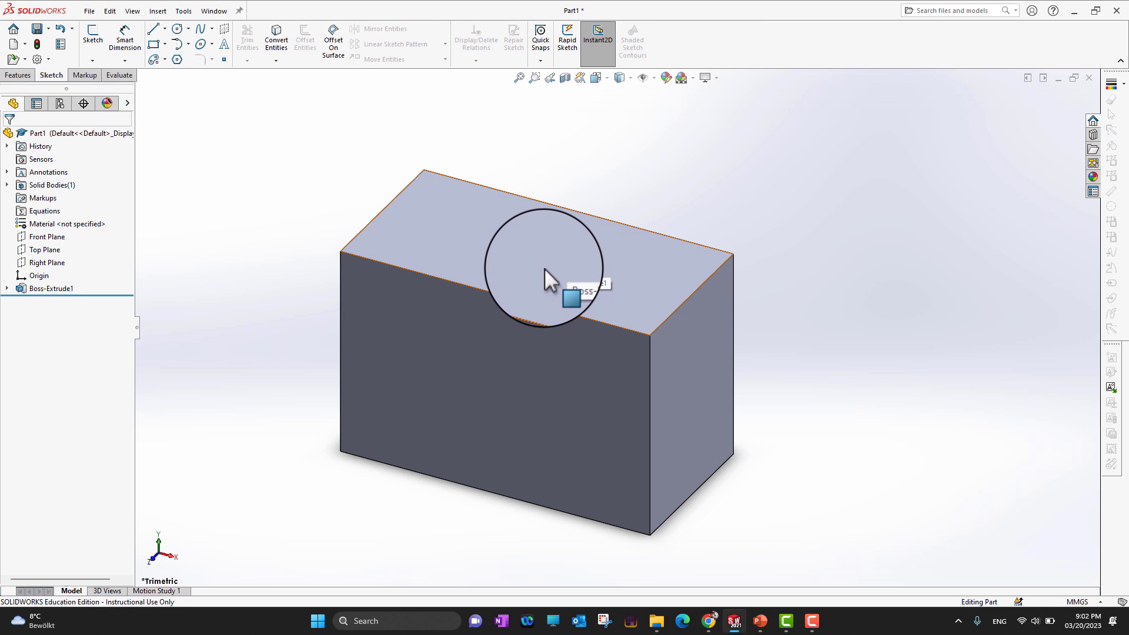
- Select the block's top, front, side and bottom faces in turn as possible sketch faces, and switch to the PowerPoint slide
{"action": "left_click", "coordinate": [536, 288]}
{"action": "left_click", "coordinate": [514, 359]}
{"action": "left_click", "coordinate": [700, 387]}
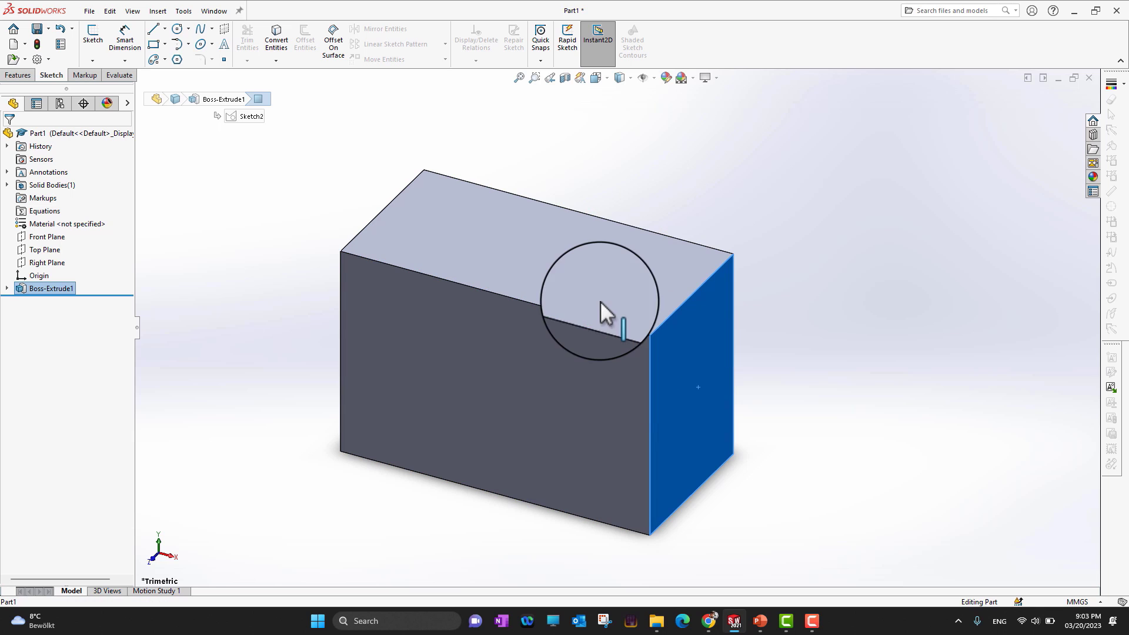
{"action": "left_click", "coordinate": [568, 300]}
{"action": "middle_click_drag", "start_coordinate": [892, 549], "coordinate": [845, 227]}
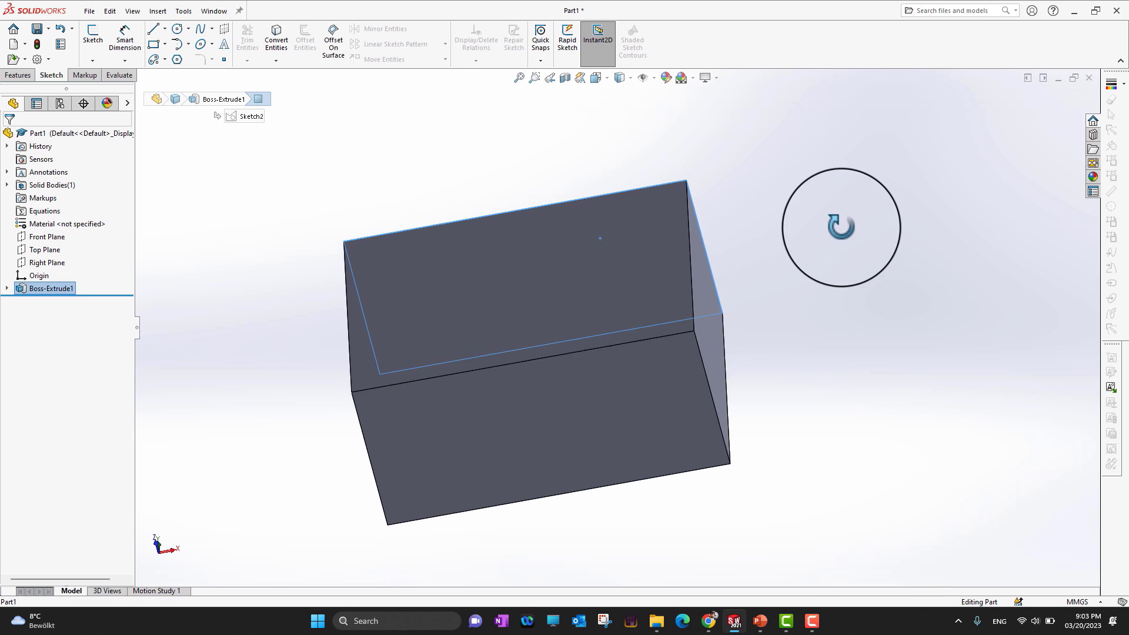
{"action": "left_click", "coordinate": [677, 417]}
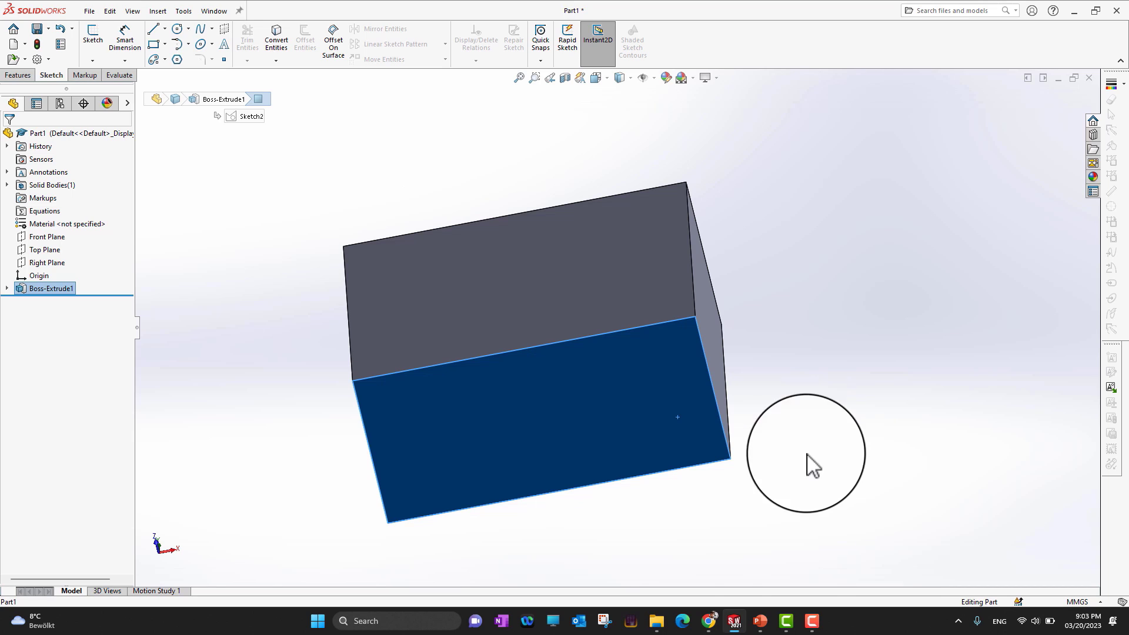
{"action": "left_click", "coordinate": [759, 621]}
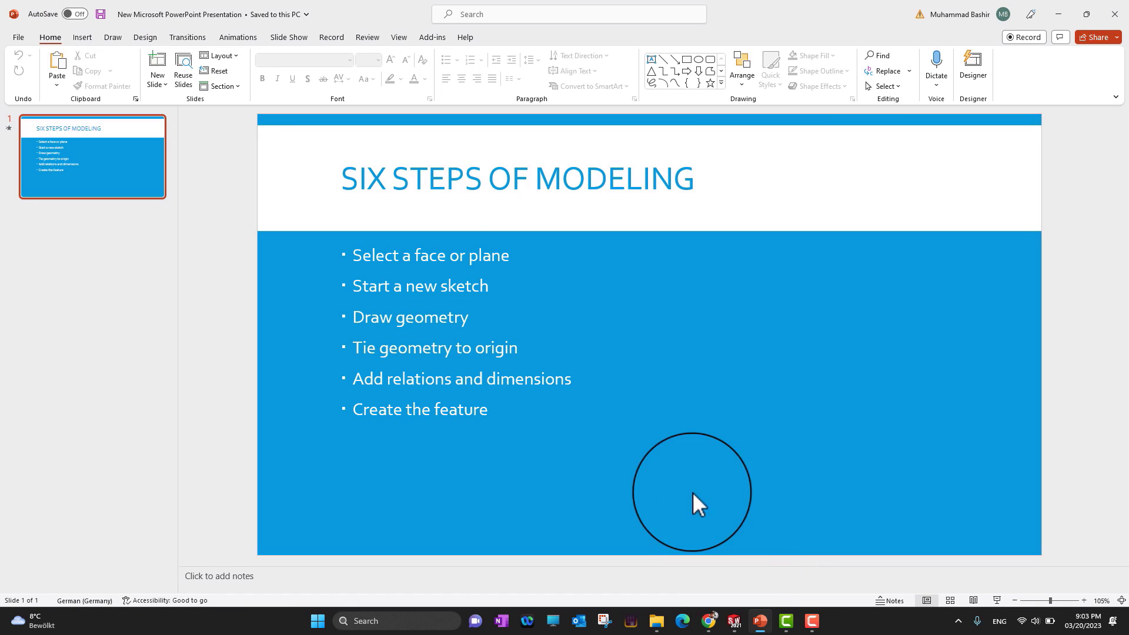